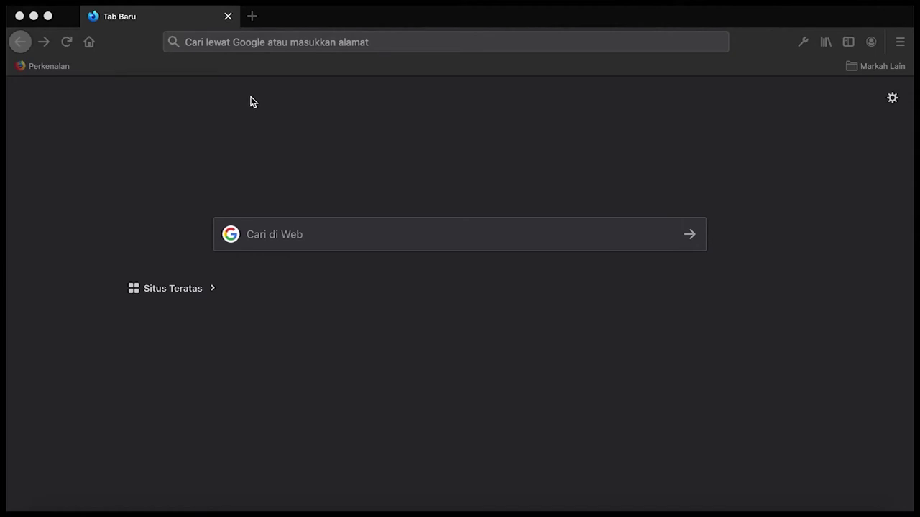
# Step: Load the POSTER portal at poster.setneg.go.id from the address bar's autofill suggestion
pyautogui.click(255, 41)
pyautogui.write('poster.setneg.go.id/')
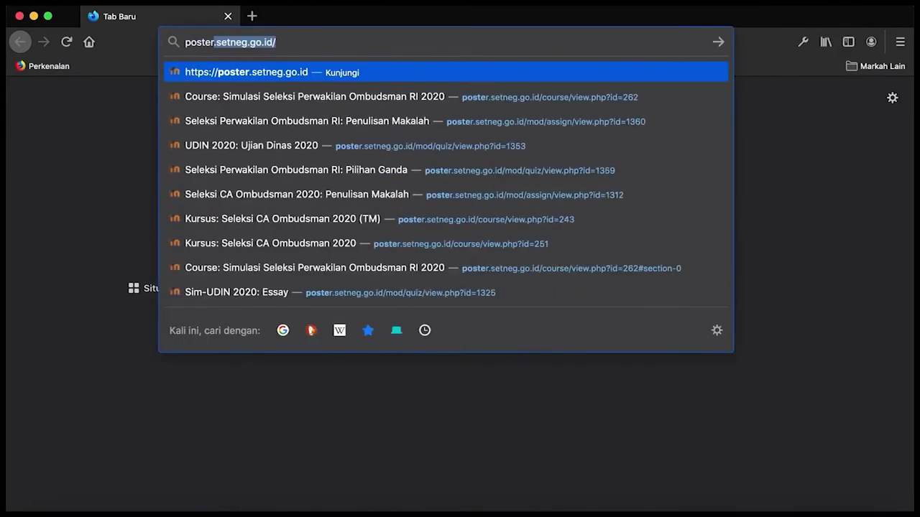
pyautogui.press('Return')
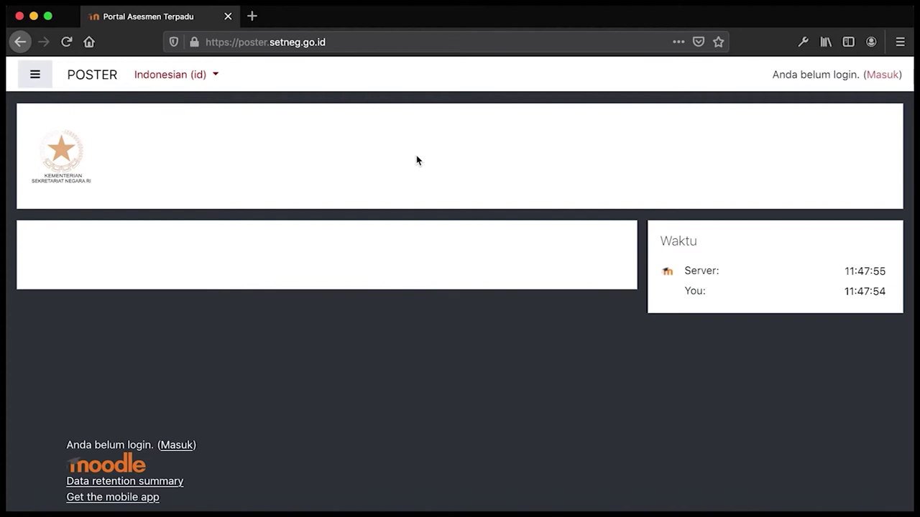
# Step: Go to the POSTER Masuk login page and scroll to the login form
pyautogui.click(878, 81)
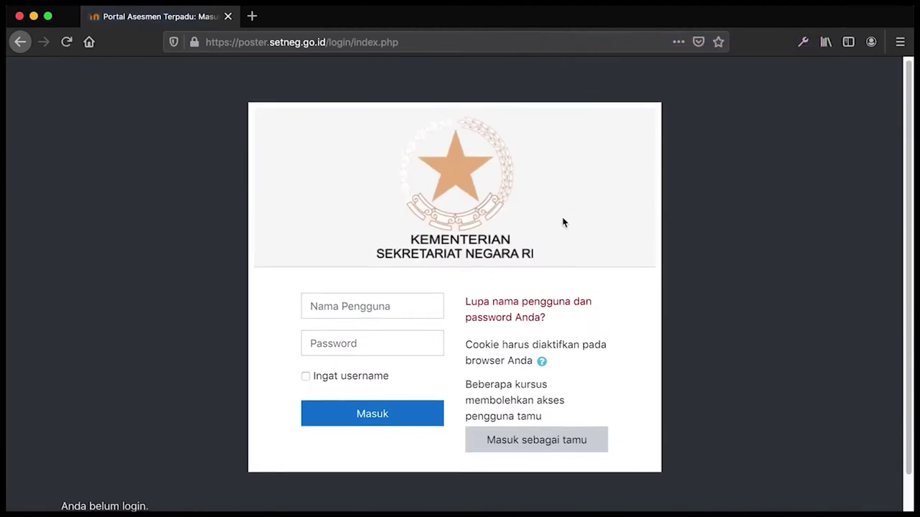
pyautogui.scroll(-1, 563, 223)
pyautogui.scroll(1, 447, 195)
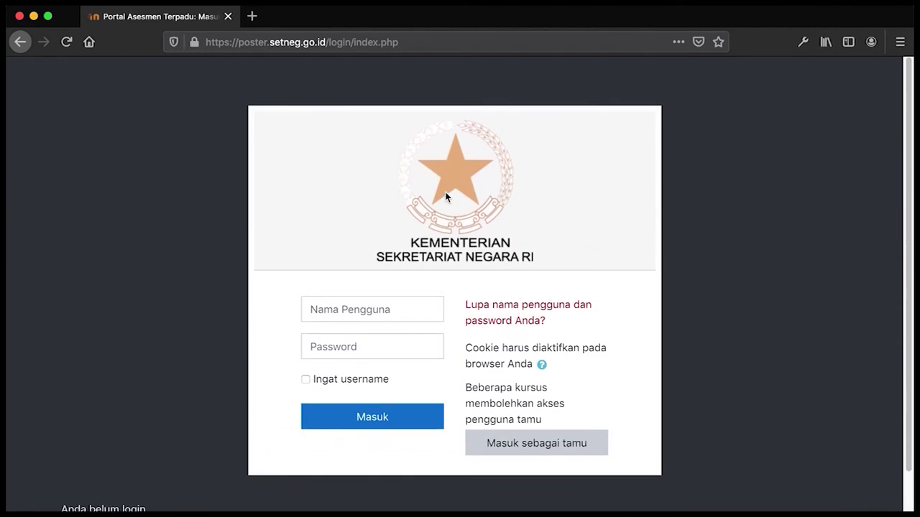
pyautogui.scroll(-1, 768, 198)
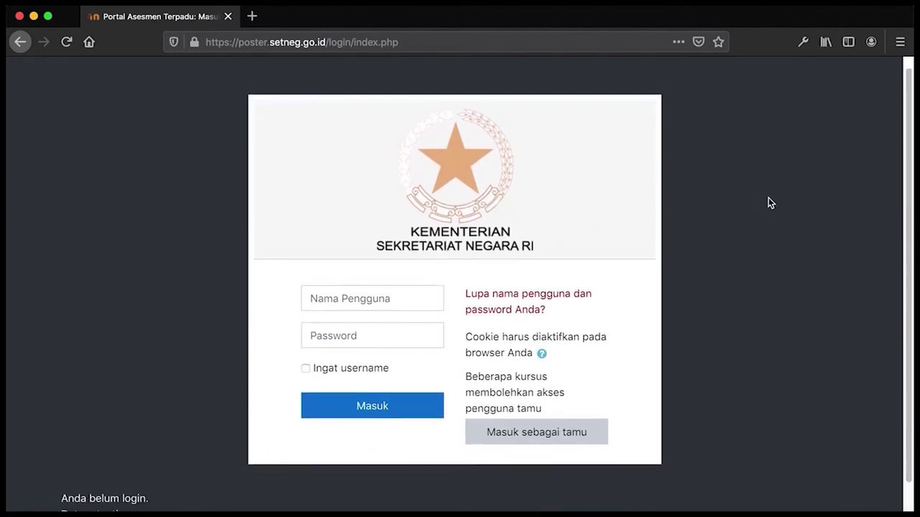
pyautogui.scroll(-1, 630, 229)
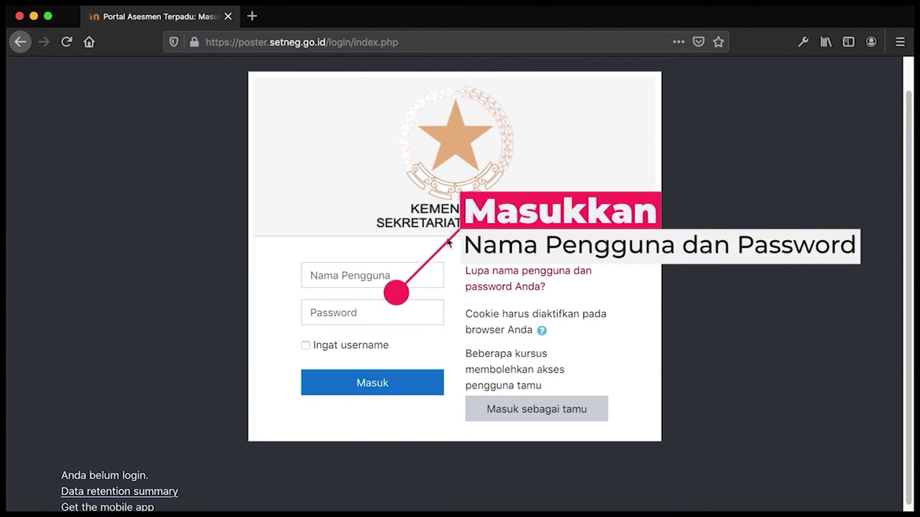
# Step: Enter the student account's username and password and sign in
pyautogui.click(406, 273)
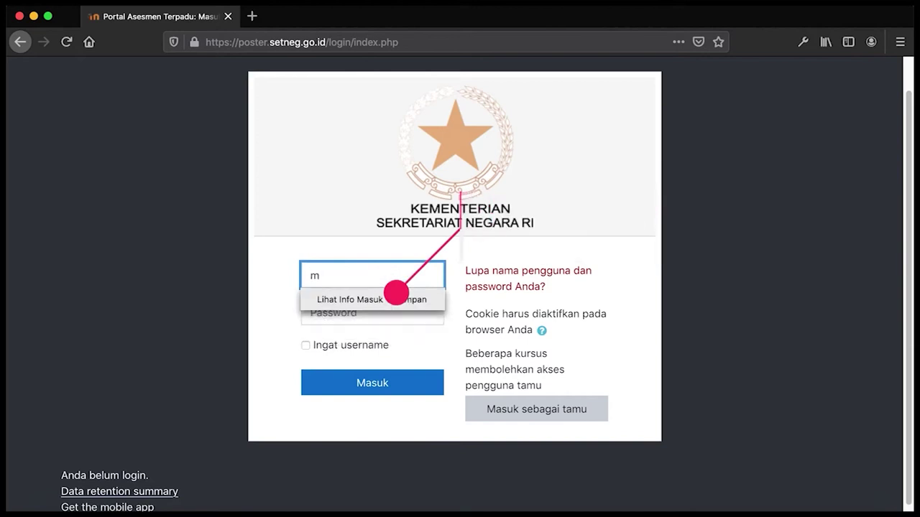
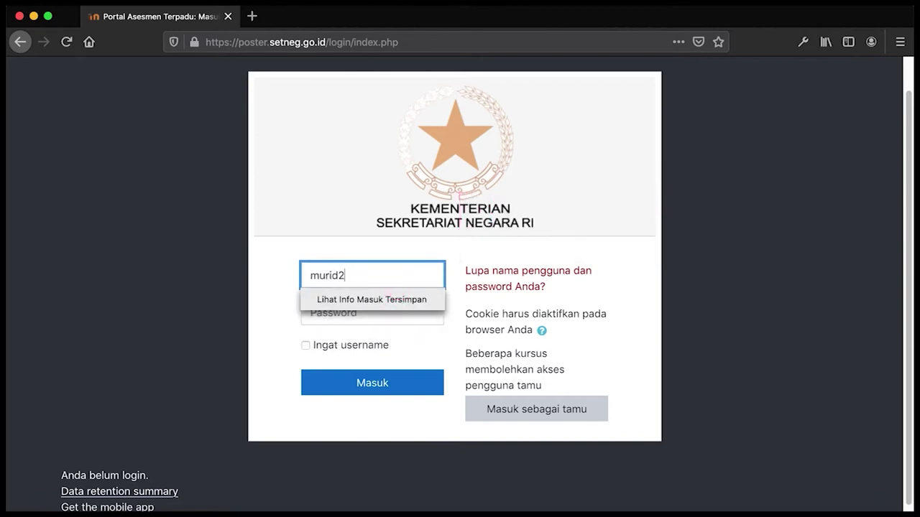
pyautogui.press('Tab')
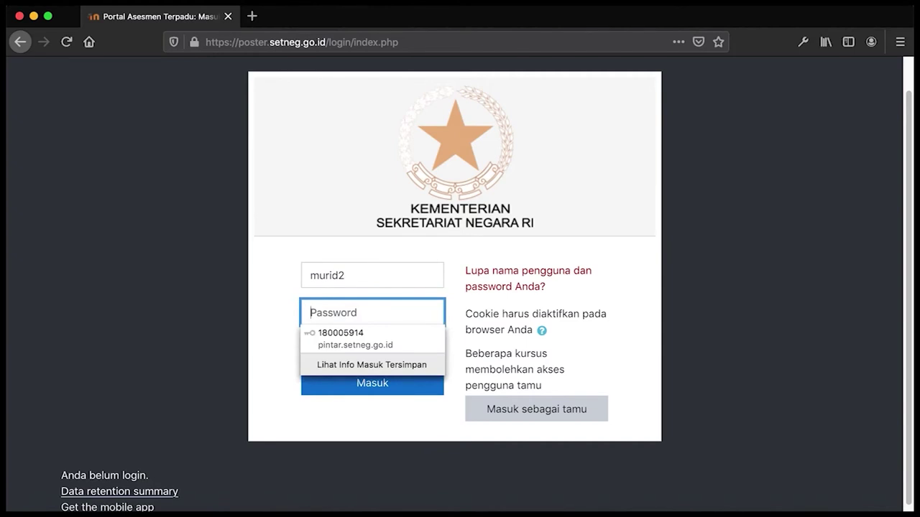
pyautogui.click(388, 382)
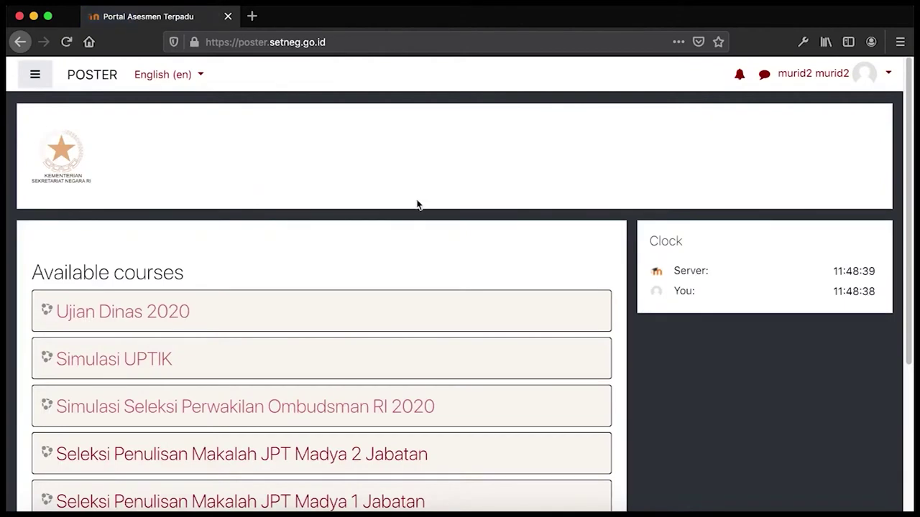
# Step: Scroll the Available courses list down to the 2023 offerings, including Seleksi Perwakilan Ombudsman RI 2023
pyautogui.scroll(-2, 417, 207)
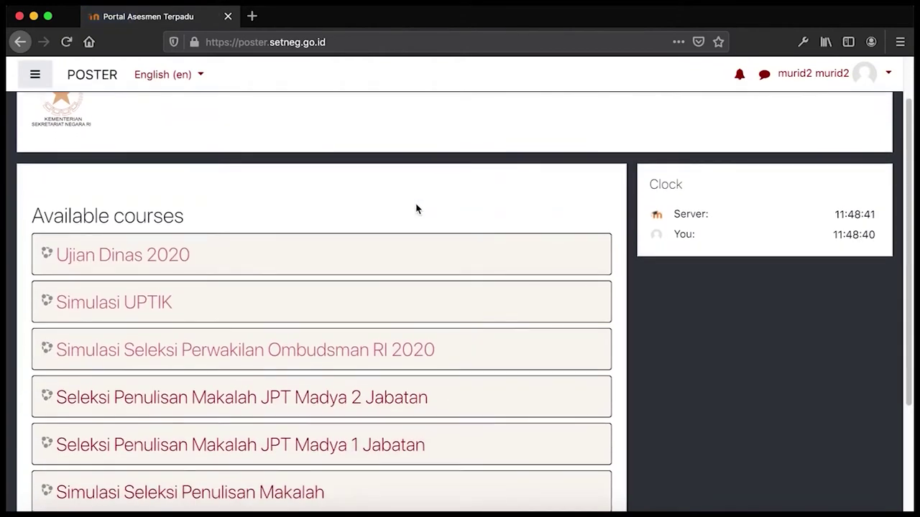
pyautogui.scroll(-1, 425, 222)
pyautogui.scroll(3, 425, 222)
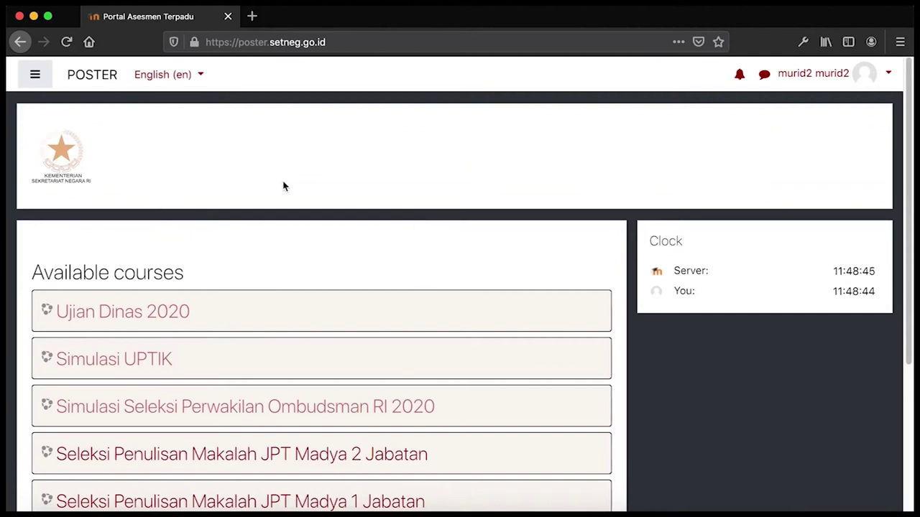
pyautogui.scroll(-1, 319, 203)
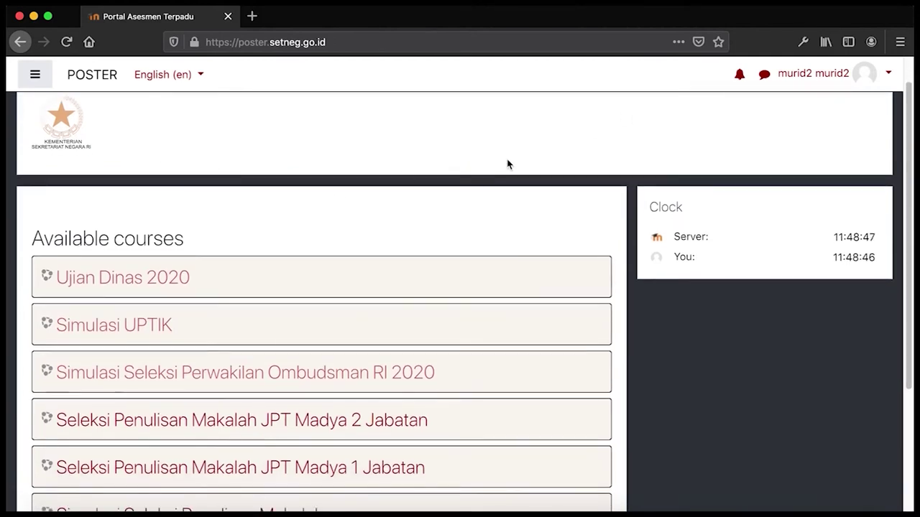
pyautogui.scroll(-1, 480, 178)
pyautogui.scroll(2, 481, 178)
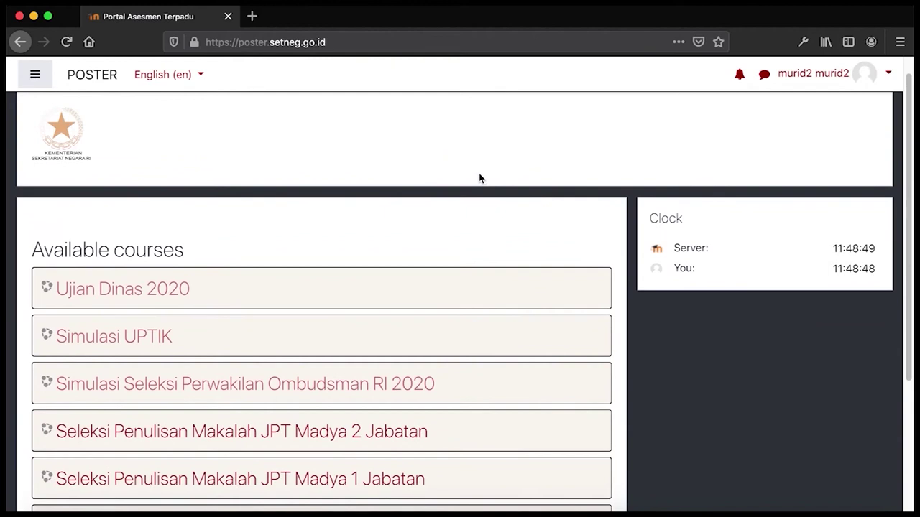
pyautogui.scroll(1, 480, 178)
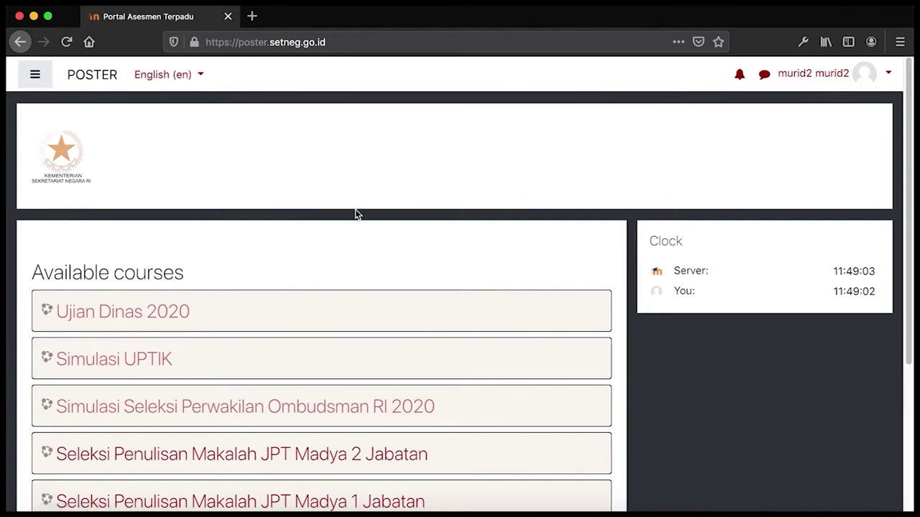
pyautogui.scroll(-1, 360, 218)
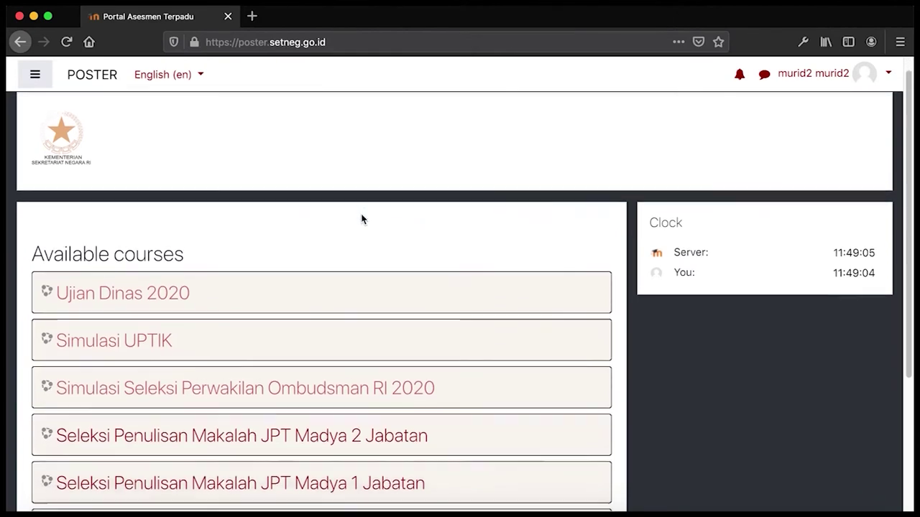
pyautogui.scroll(-3, 361, 214)
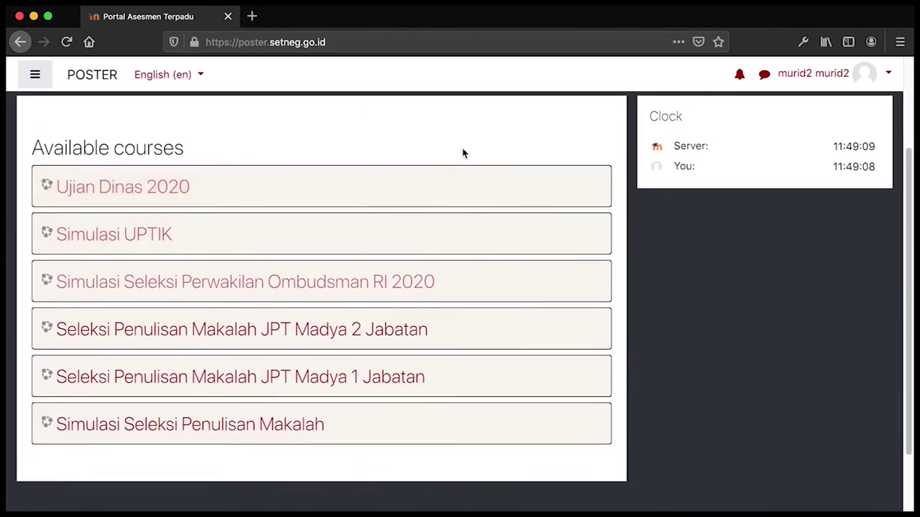
pyautogui.scroll(2, 460, 154)
pyautogui.scroll(-2, 445, 172)
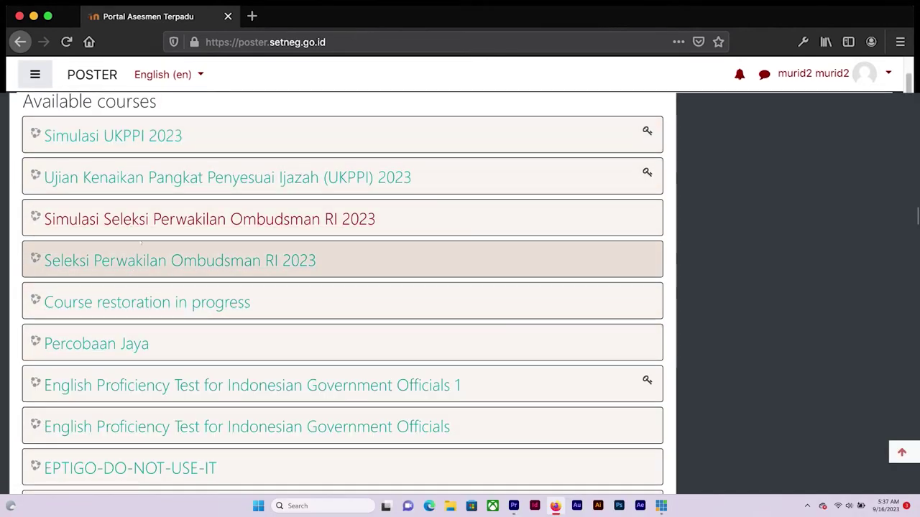
# Step: Enter the Simulasi Seleksi Perwakilan Ombudsman RI 2023 course and its Pilihan Ganda quiz
pyautogui.click(149, 220)
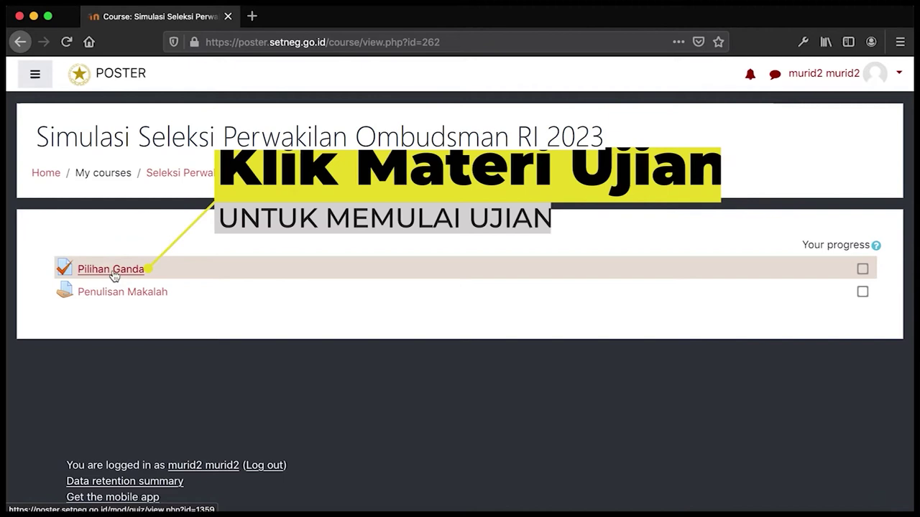
pyautogui.click(112, 270)
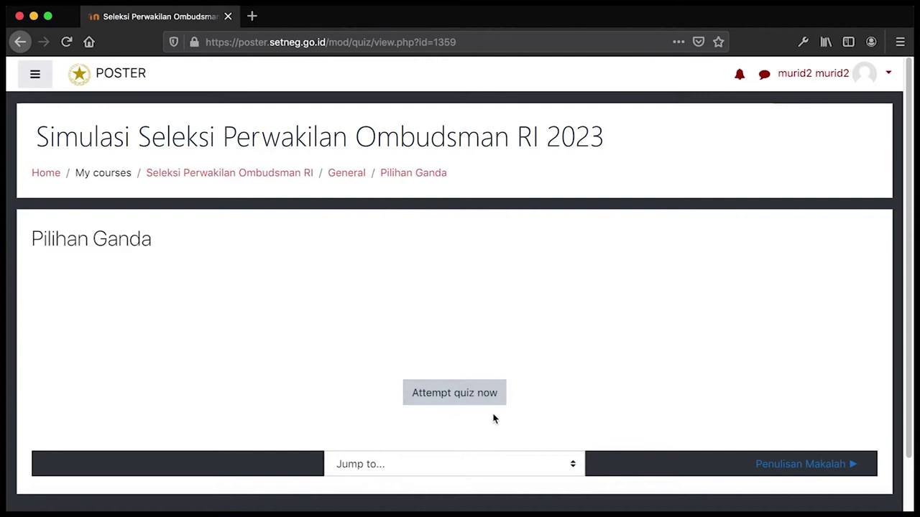
# Step: Choose 'Attempt quiz now' on the Pilihan Ganda quiz page
pyautogui.click(451, 398)
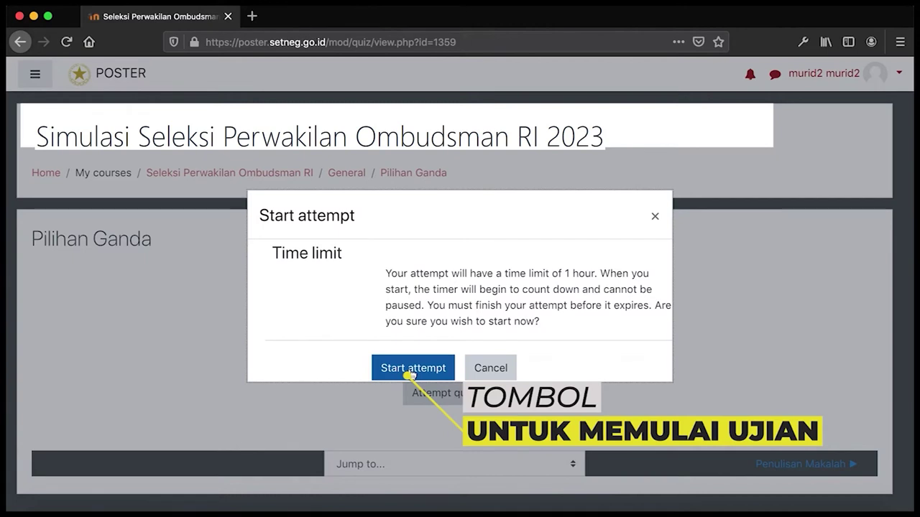
# Step: Confirm Start attempt for the one-hour Pilihan Ganda quiz
pyautogui.click(411, 373)
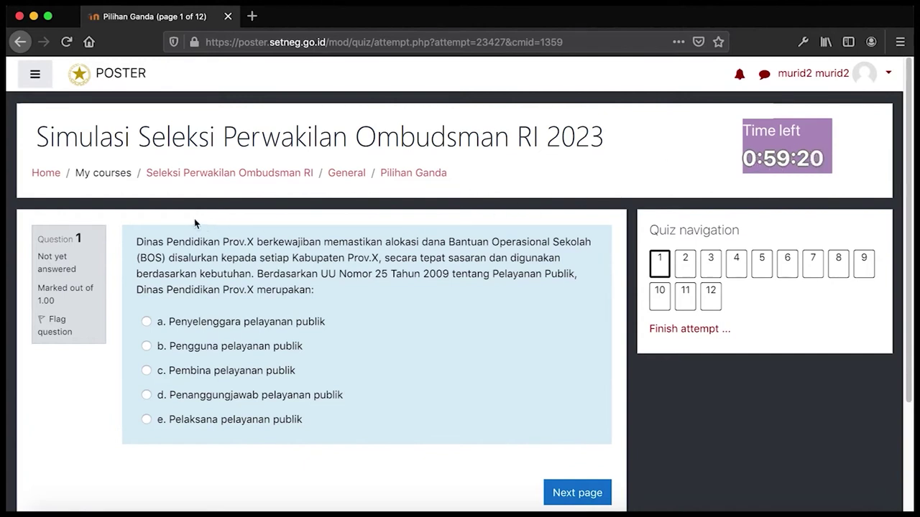
pyautogui.scroll(-1, 136, 225)
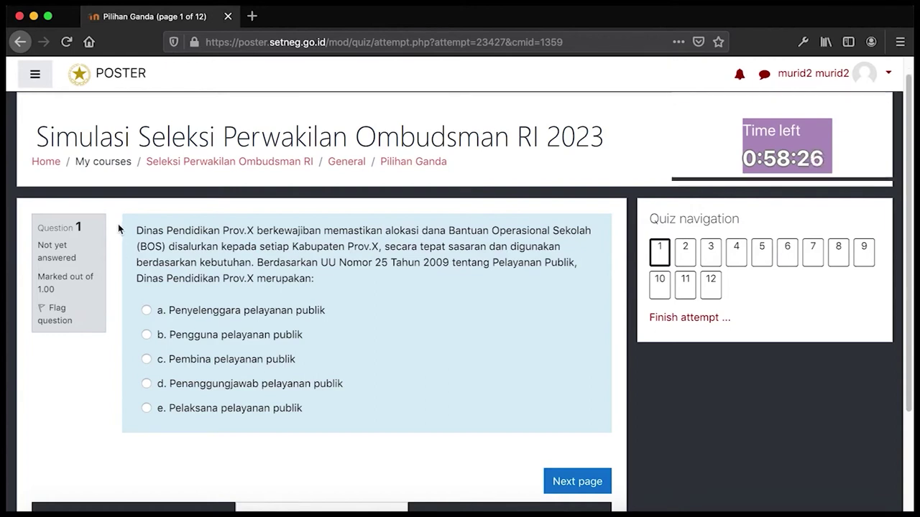
pyautogui.scroll(-1, 347, 285)
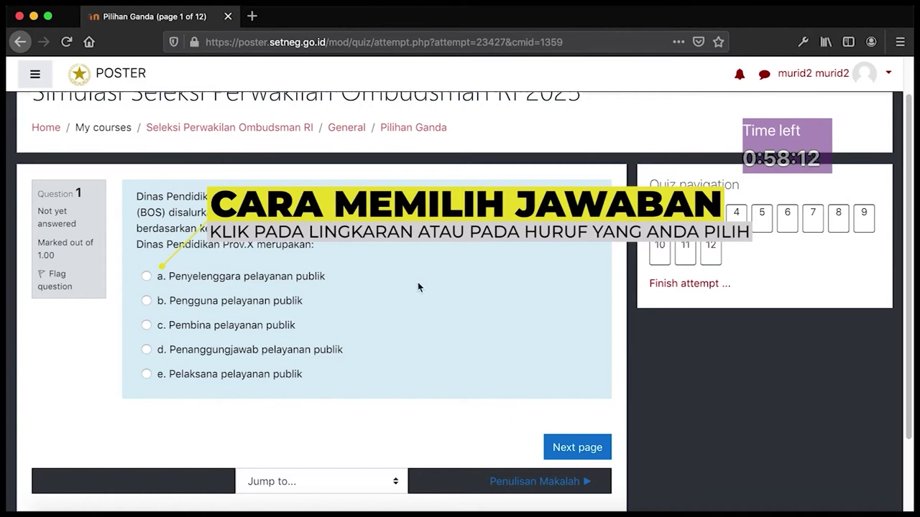
# Step: Cycle through question 1's options a–d, settling on b, Pengguna pelayanan publik
pyautogui.scroll(-1, 417, 284)
pyautogui.scroll(-1, 417, 286)
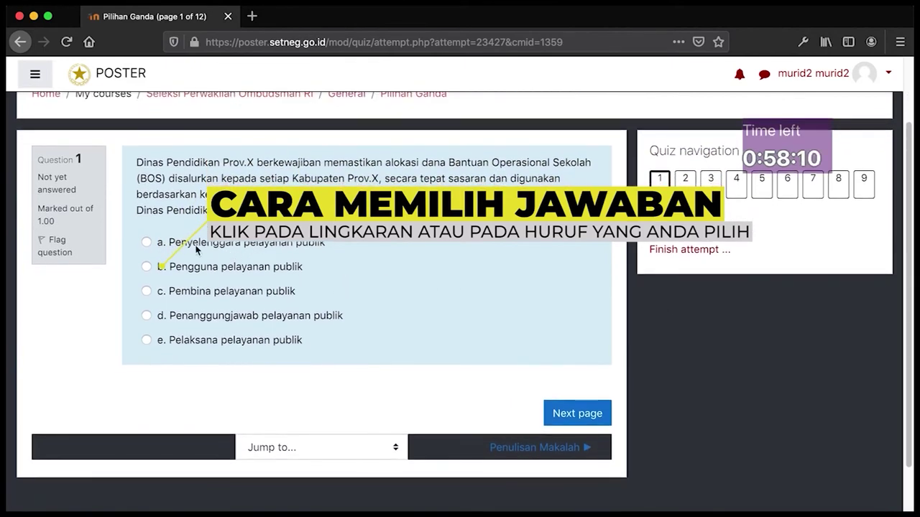
pyautogui.click(167, 246)
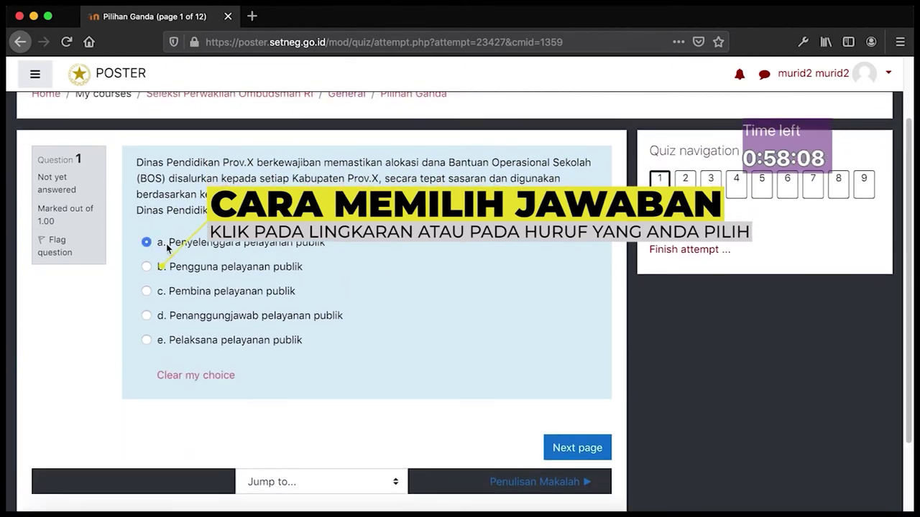
pyautogui.click(178, 268)
pyautogui.click(177, 292)
pyautogui.click(183, 321)
pyautogui.click(185, 293)
pyautogui.click(194, 245)
pyautogui.click(195, 268)
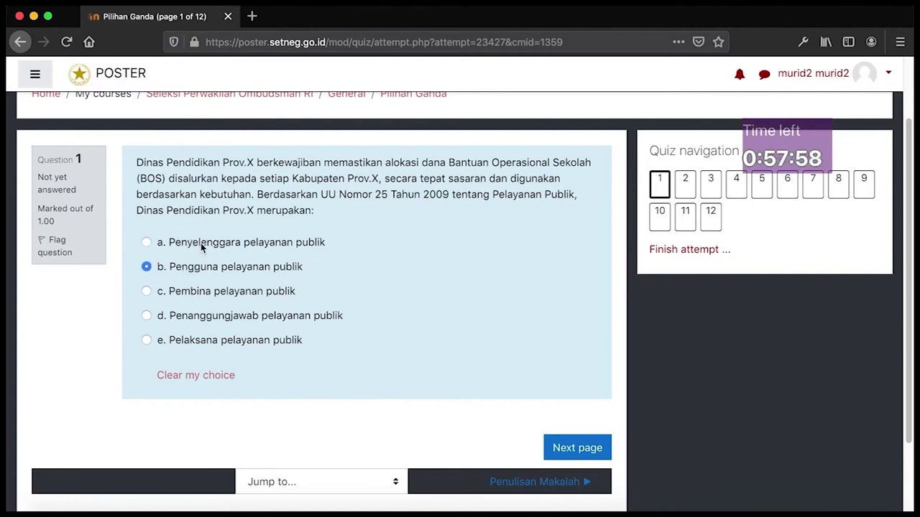
pyautogui.click(224, 297)
pyautogui.click(216, 270)
pyautogui.scroll(2, 556, 268)
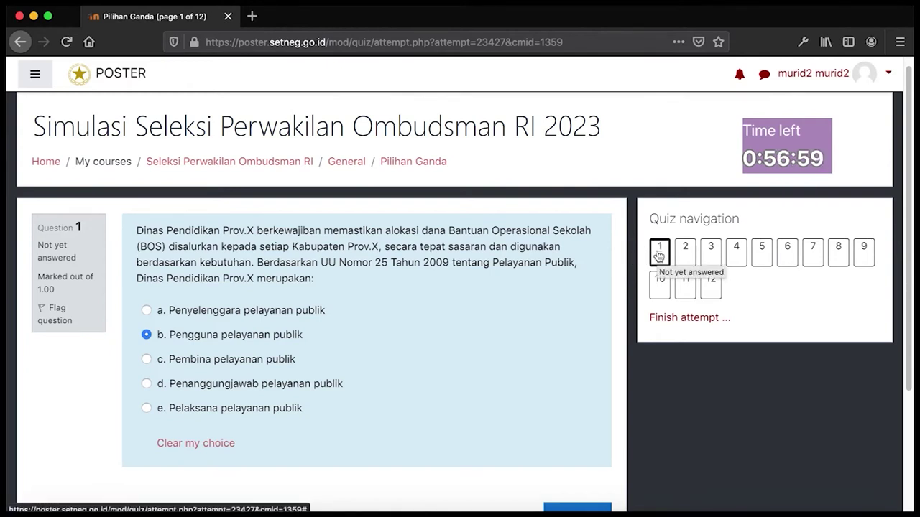
# Step: Go to the Next page below question 1 to save it and reach question 2
pyautogui.scroll(-1, 521, 270)
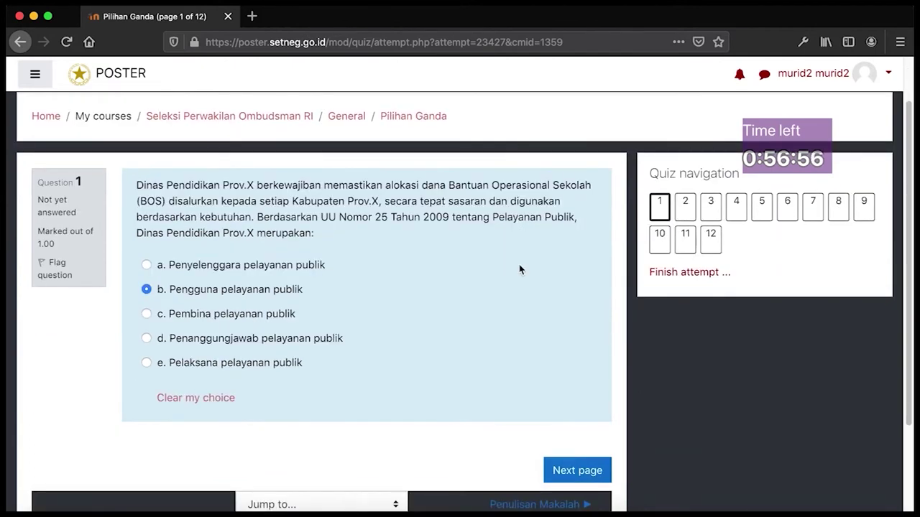
pyautogui.scroll(-1, 521, 270)
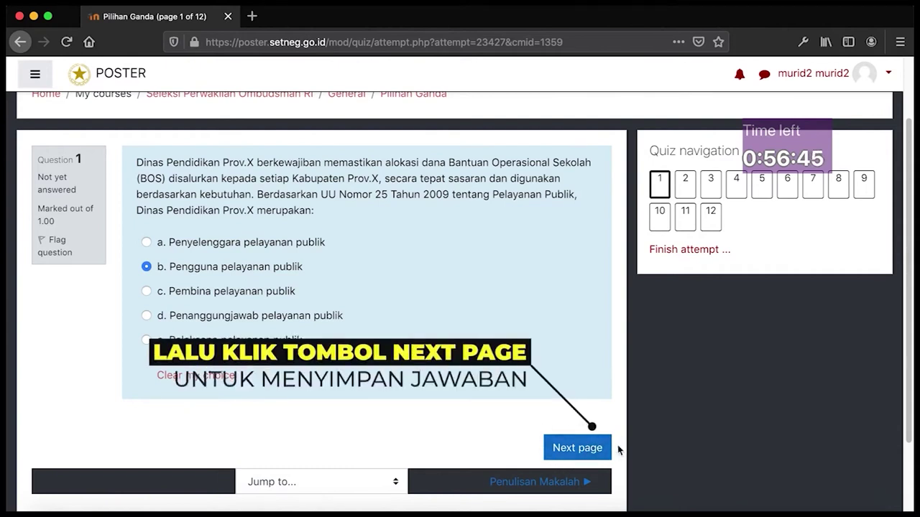
pyautogui.click(580, 451)
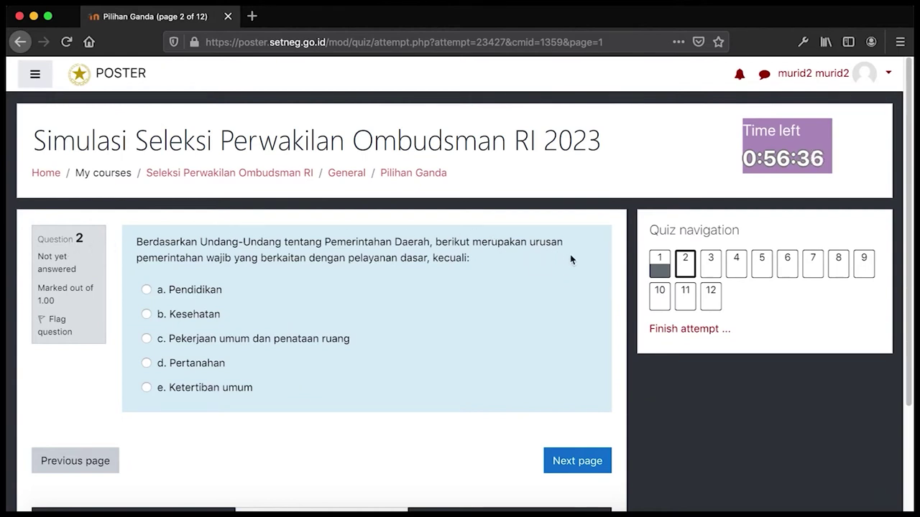
# Step: Select option b, Kesehatan, as the question 2 answer
pyautogui.scroll(-1, 618, 253)
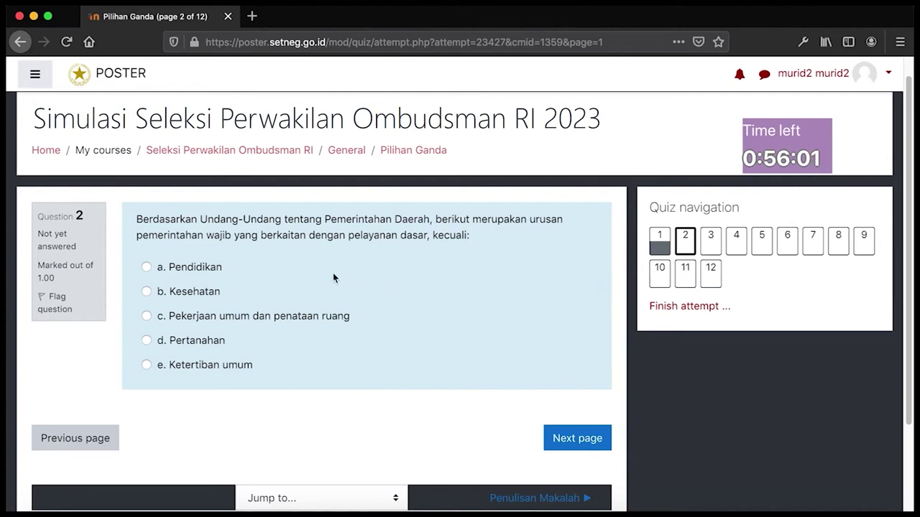
pyautogui.click(187, 292)
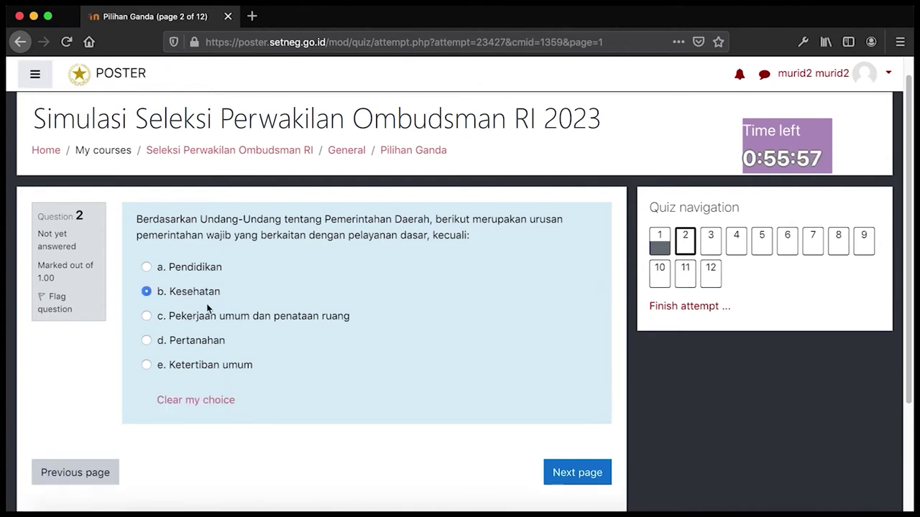
pyautogui.scroll(-1, 118, 283)
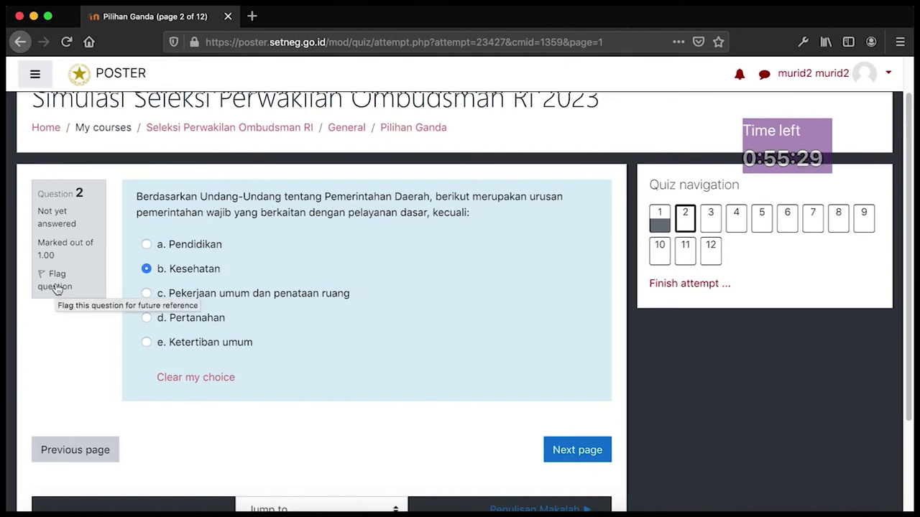
pyautogui.click(56, 287)
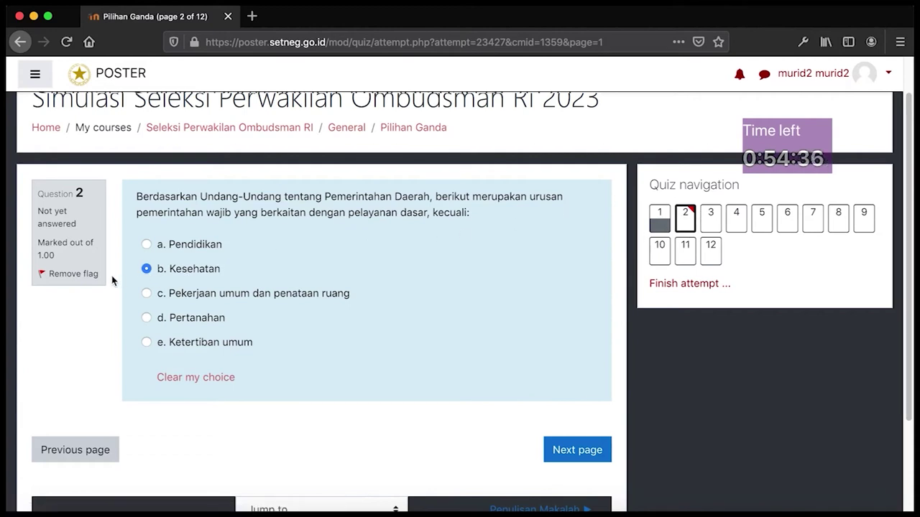
pyautogui.click(83, 276)
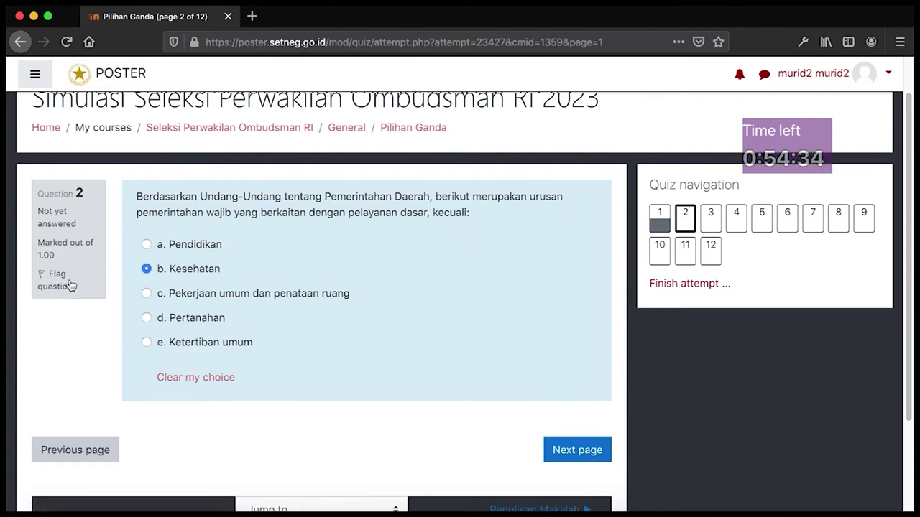
pyautogui.click(70, 286)
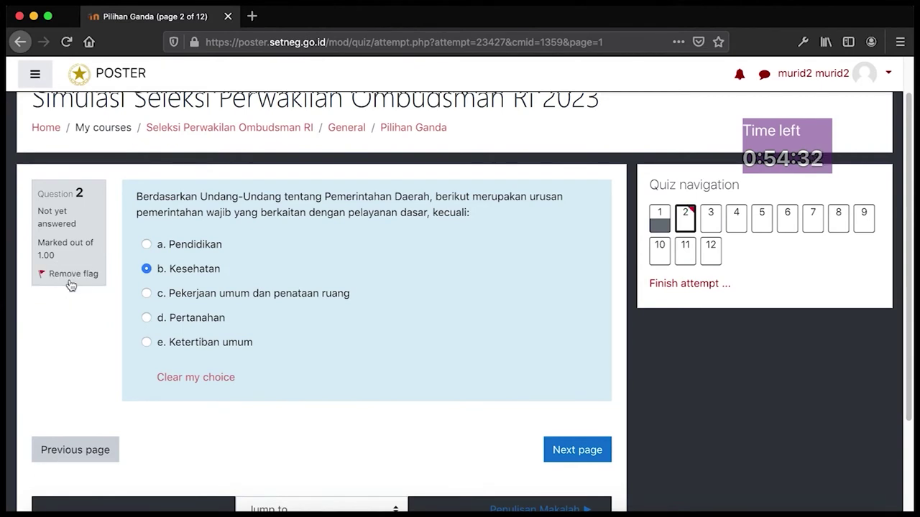
pyautogui.click(71, 285)
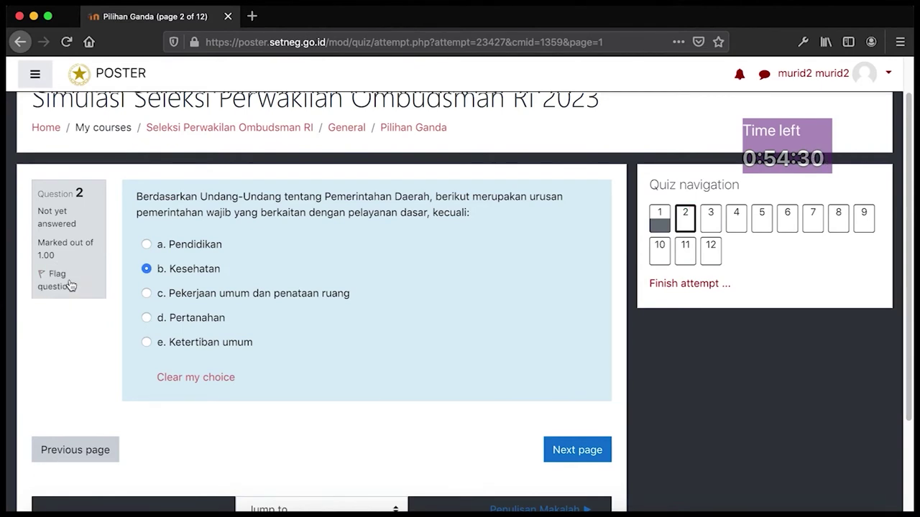
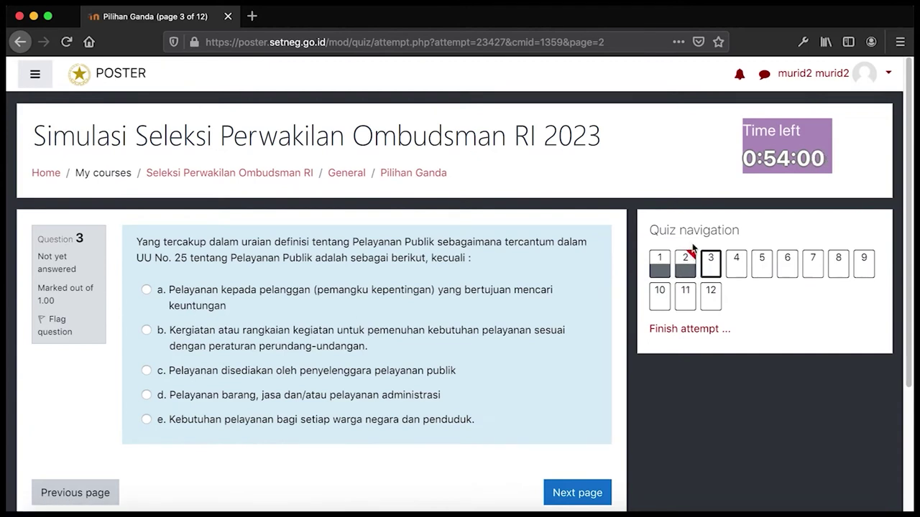
# Step: Leave question 3 blank, pick answer a on question 4, and advance to question 5
pyautogui.scroll(-1, 686, 357)
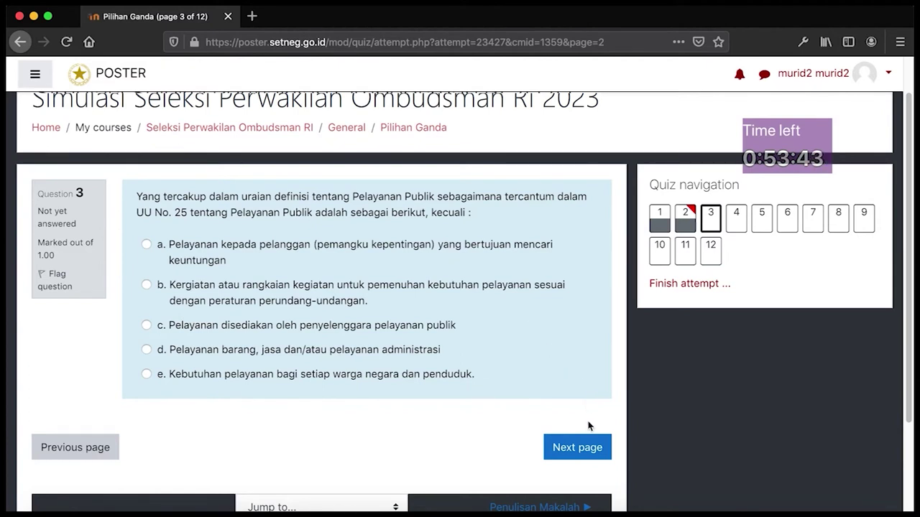
pyautogui.click(588, 447)
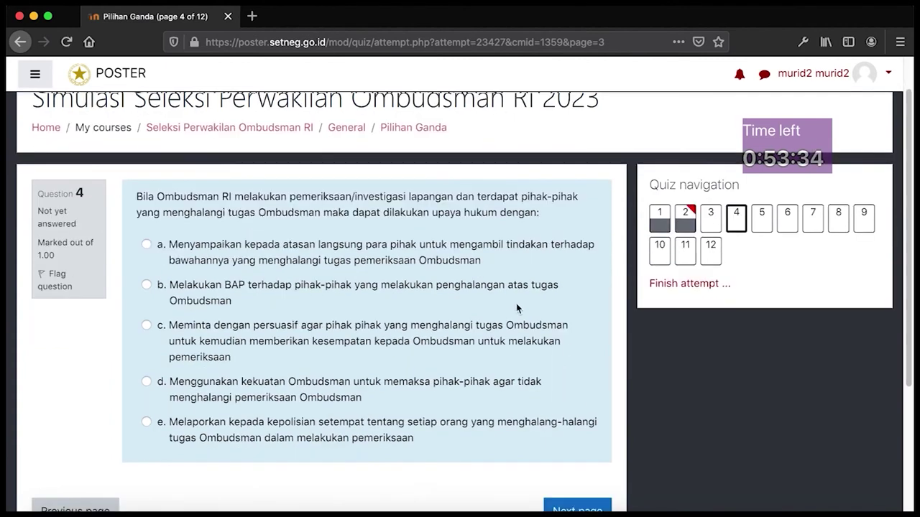
pyautogui.scroll(2, 254, 244)
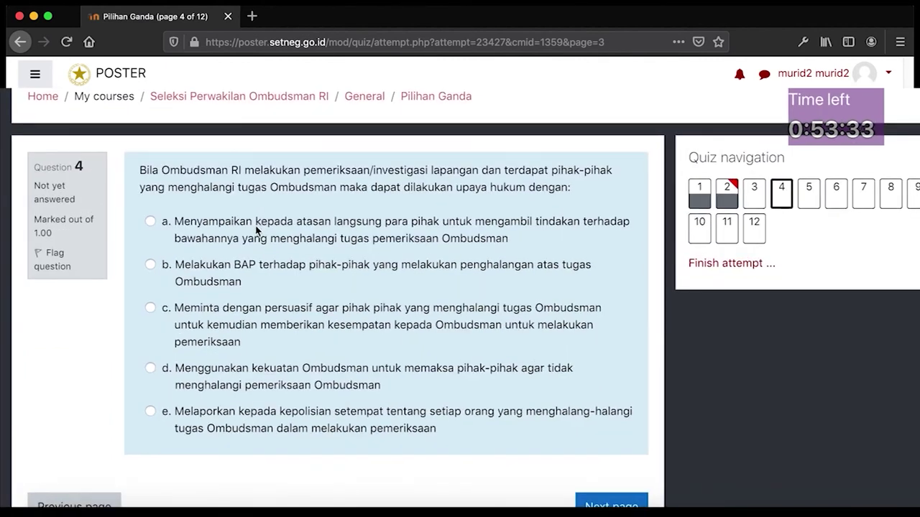
pyautogui.click(257, 230)
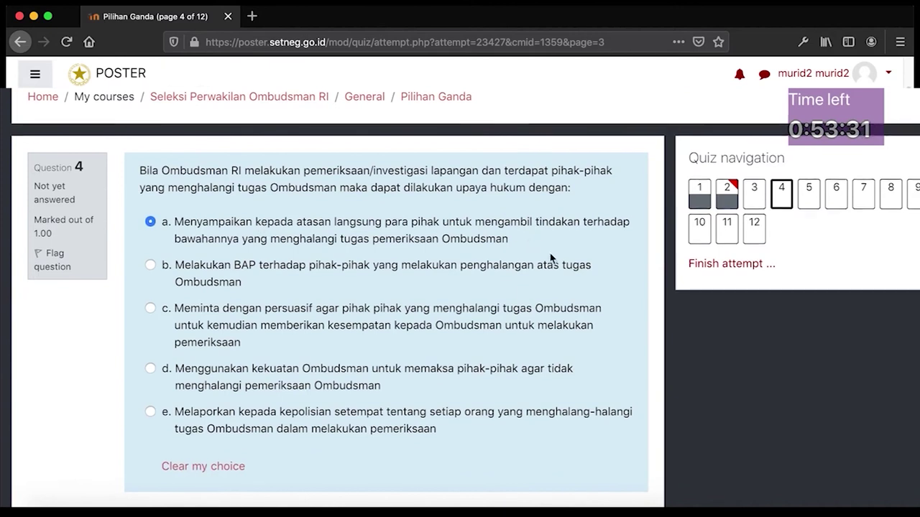
pyautogui.scroll(2, 554, 273)
pyautogui.scroll(-4, 556, 316)
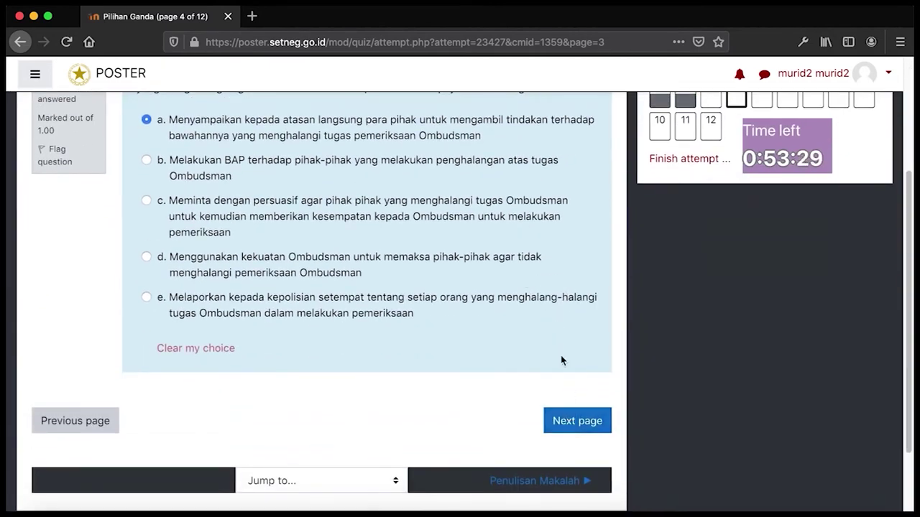
pyautogui.scroll(-1, 561, 355)
pyautogui.click(579, 424)
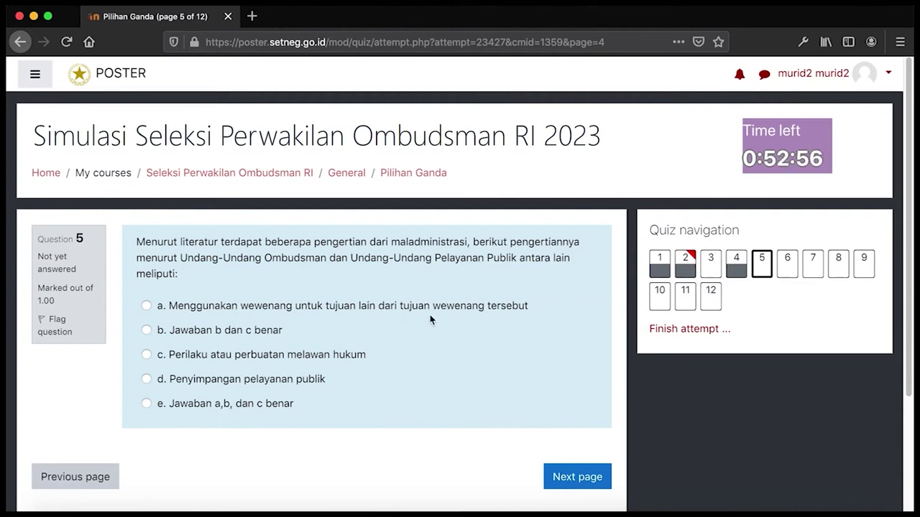
pyautogui.scroll(-1, 431, 320)
pyautogui.scroll(1, 429, 320)
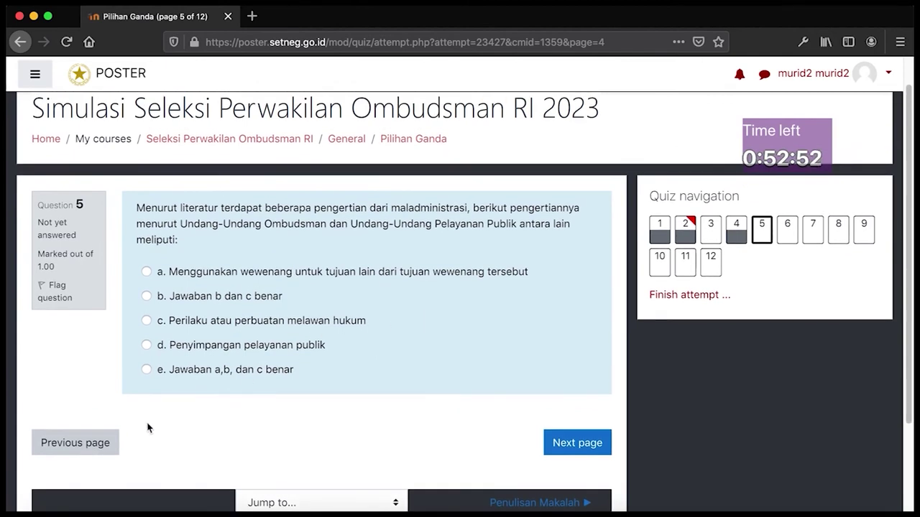
# Step: Page back through question 4 to reach the skipped question 3
pyautogui.click(98, 446)
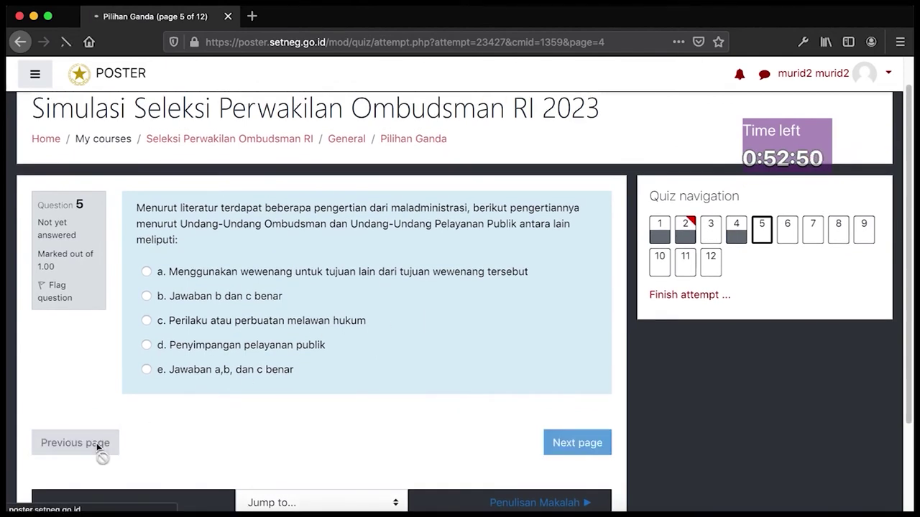
pyautogui.scroll(-2, 195, 365)
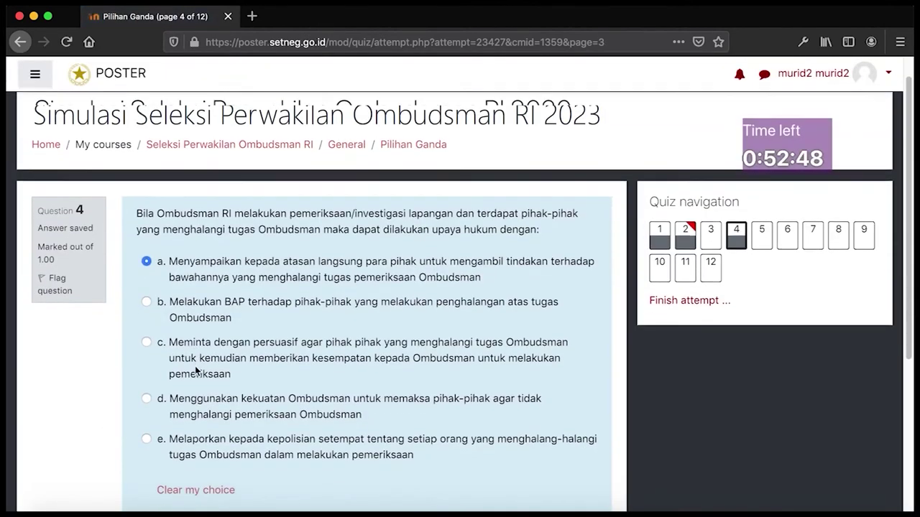
pyautogui.scroll(-3, 195, 365)
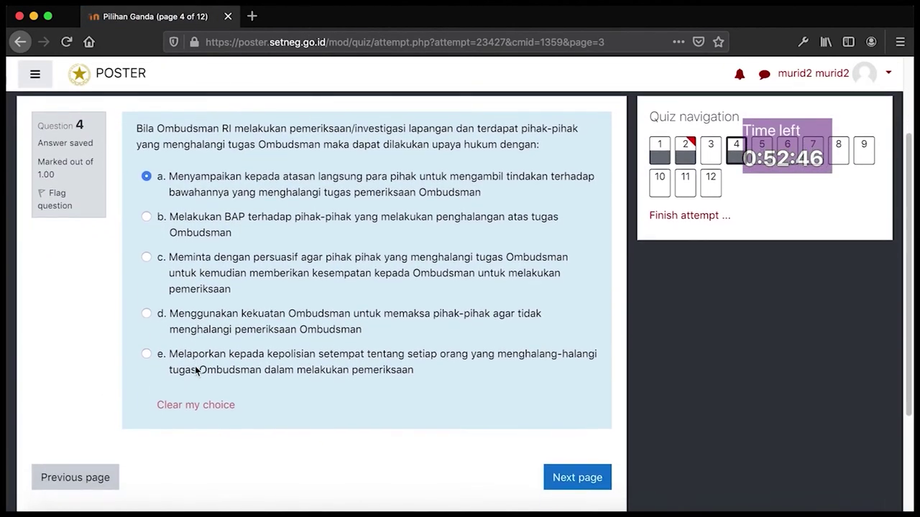
pyautogui.scroll(1, 293, 349)
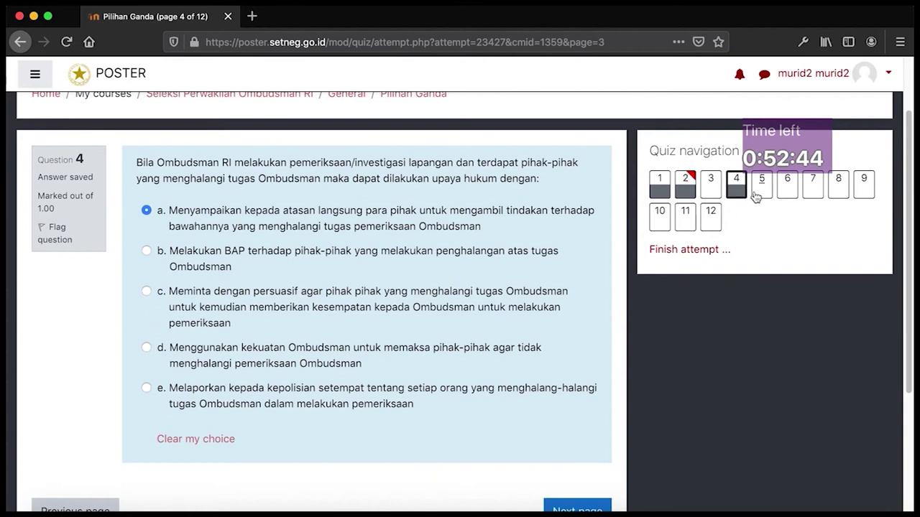
pyautogui.scroll(1, 180, 337)
pyautogui.scroll(-4, 180, 344)
pyautogui.scroll(-1, 180, 345)
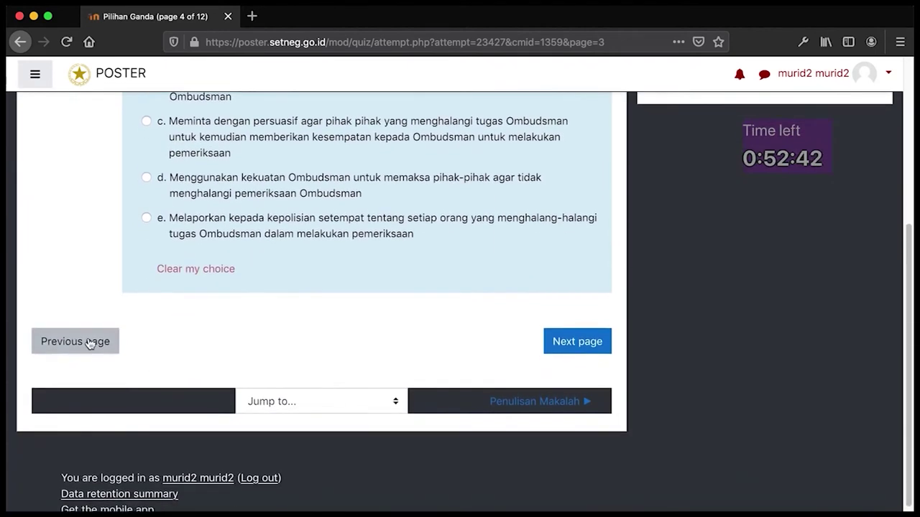
pyautogui.click(89, 342)
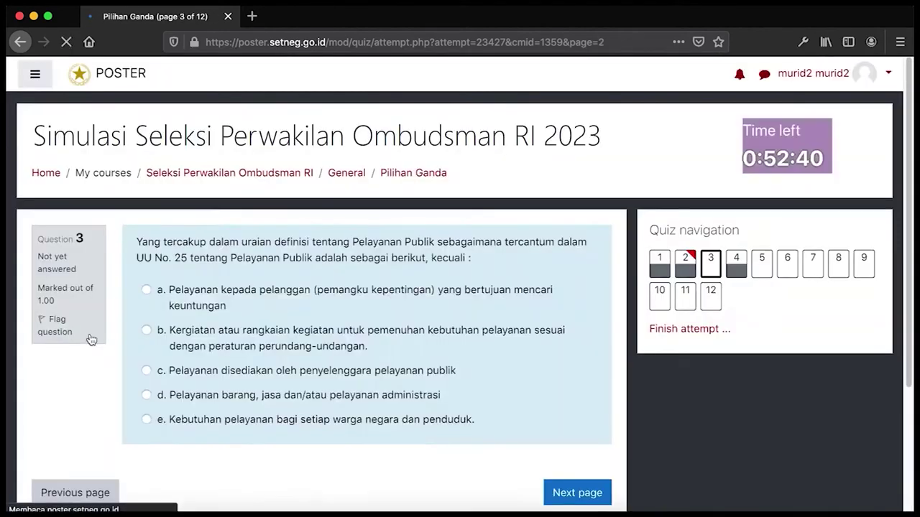
pyautogui.scroll(-1, 243, 333)
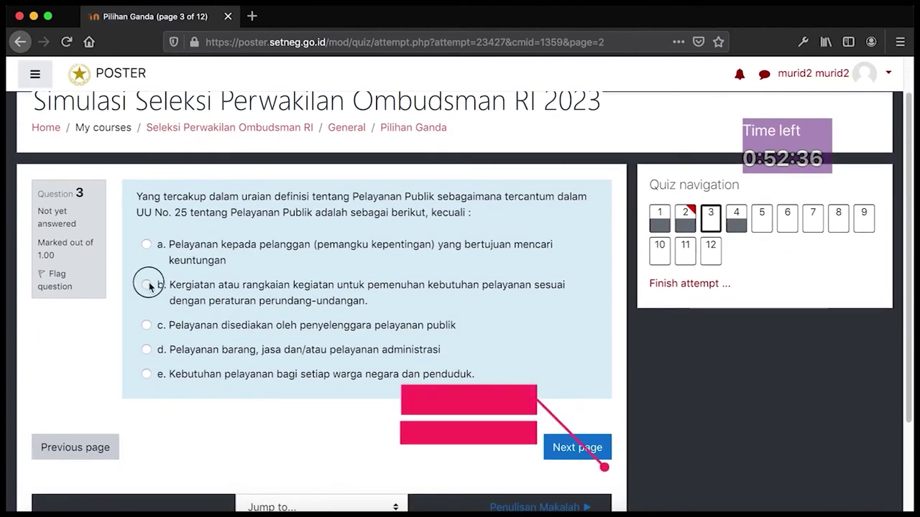
# Step: Select answer b for question 3
pyautogui.click(148, 285)
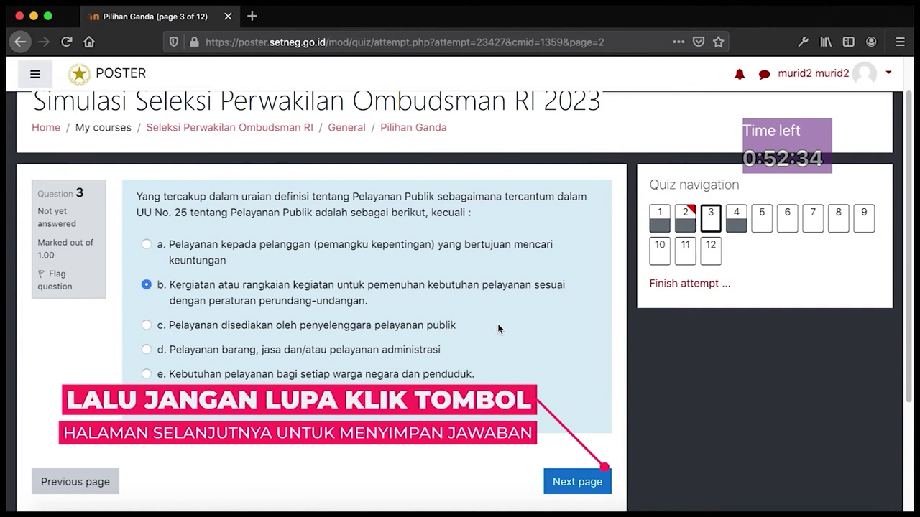
pyautogui.scroll(1, 499, 327)
pyautogui.scroll(-1, 539, 305)
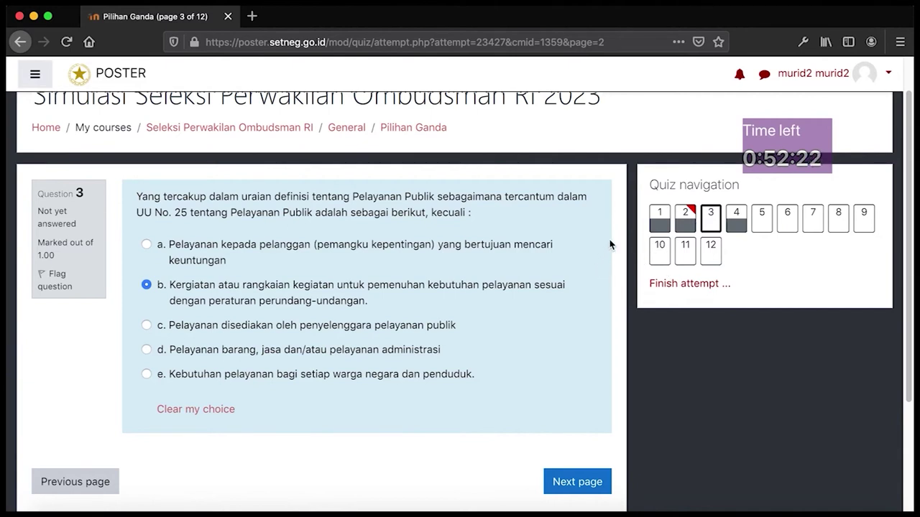
pyautogui.scroll(-1, 629, 201)
pyautogui.scroll(2, 629, 201)
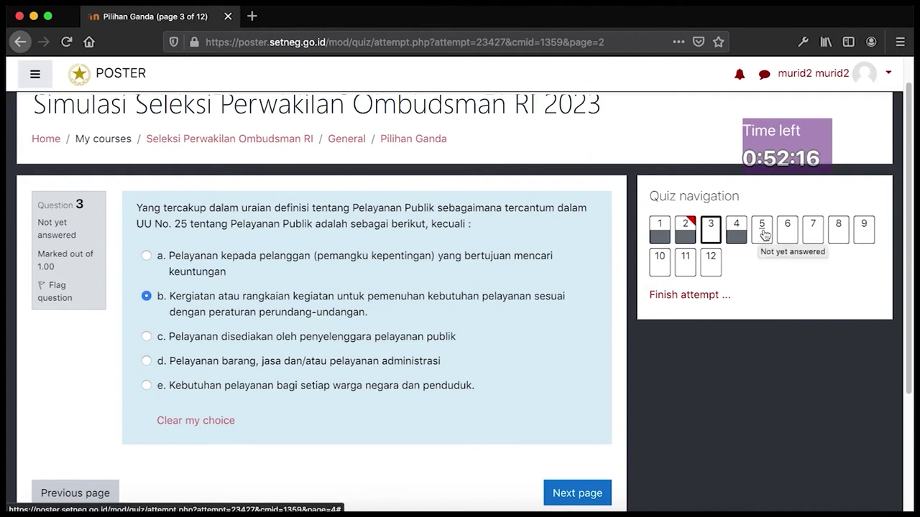
# Step: Save question 3, then switch question 2's answer from b to c (Pekerjaan umum dan penataan ruang)
pyautogui.click(762, 229)
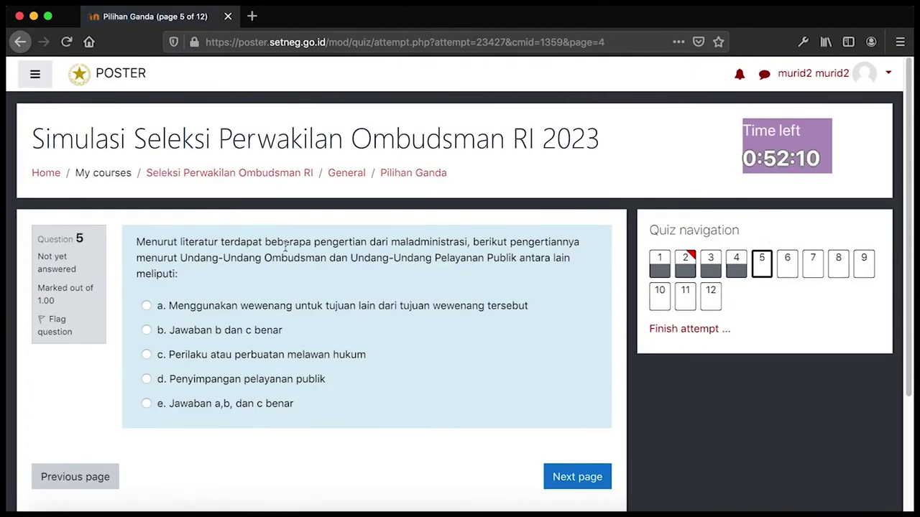
pyautogui.scroll(-1, 501, 263)
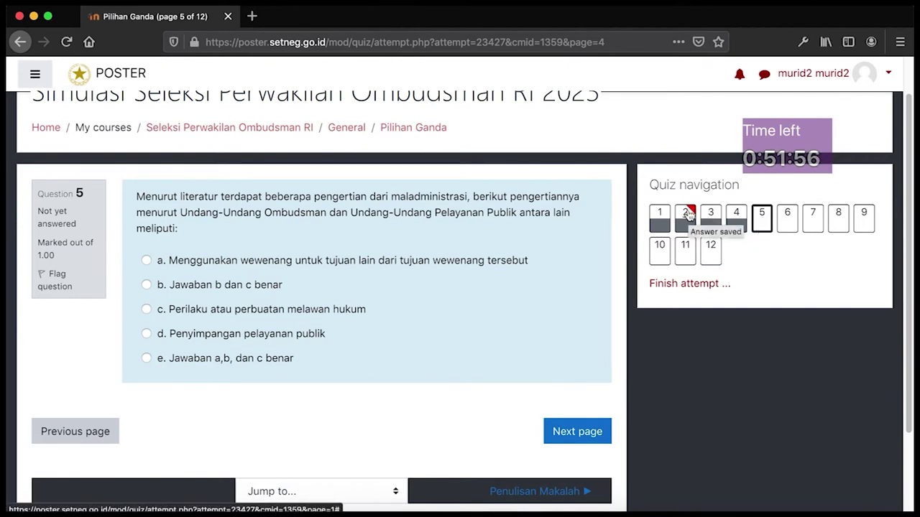
pyautogui.click(687, 219)
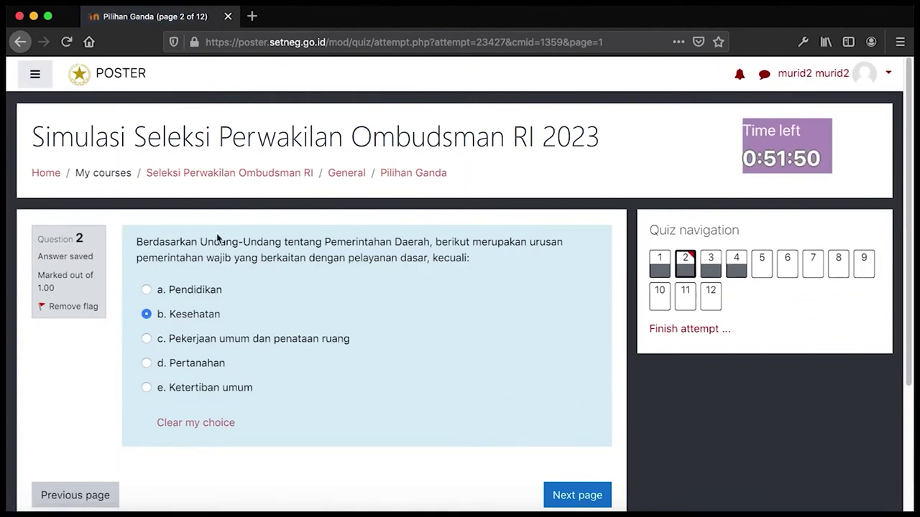
pyautogui.scroll(-1, 217, 238)
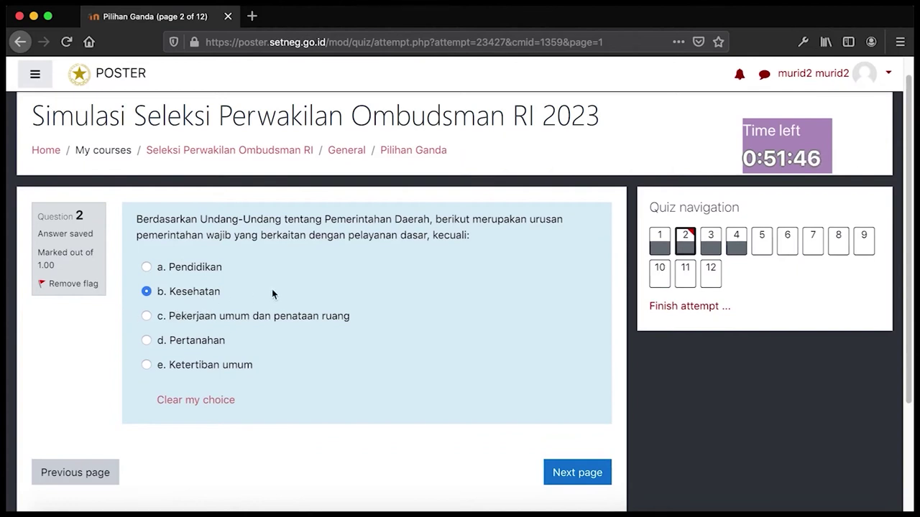
pyautogui.click(202, 321)
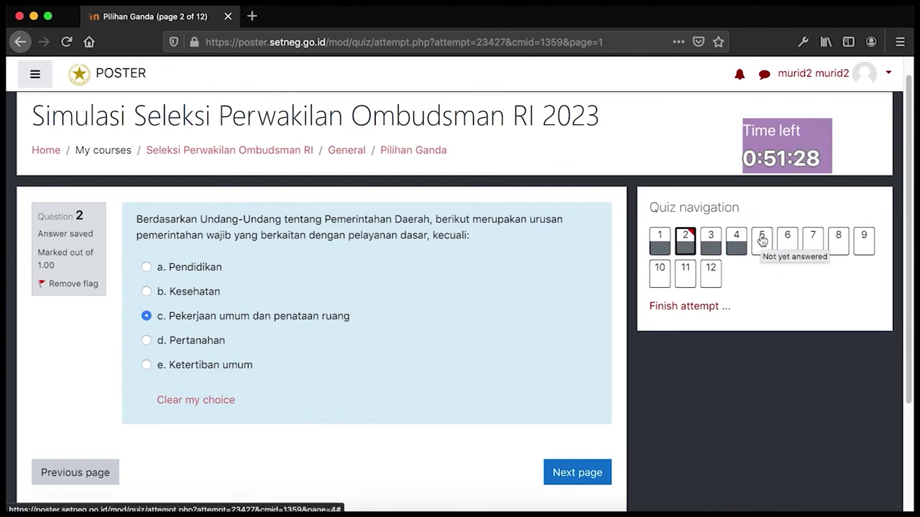
# Step: Save question 2's change and settle on question 12 with answer b, Memberikan Rekomendasi, selected
pyautogui.click(761, 241)
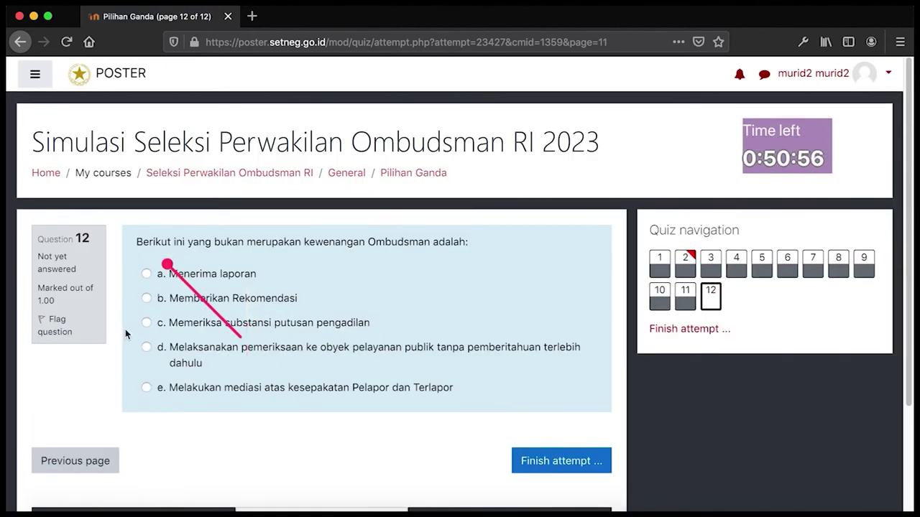
pyautogui.click(146, 298)
pyautogui.scroll(-1, 542, 346)
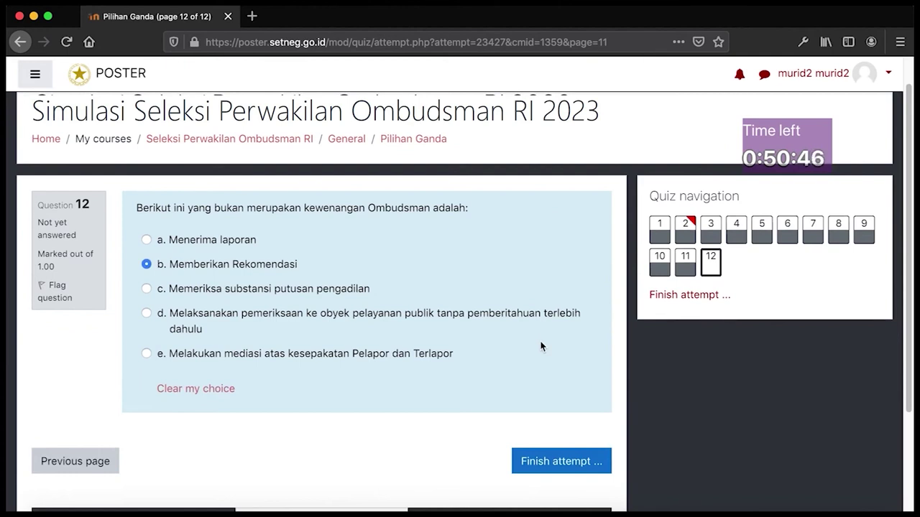
pyautogui.scroll(1, 541, 346)
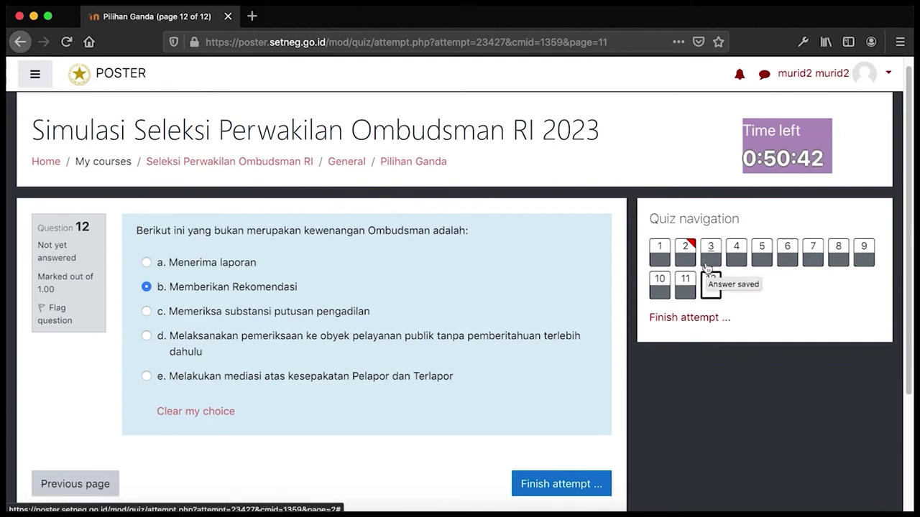
pyautogui.scroll(-1, 460, 314)
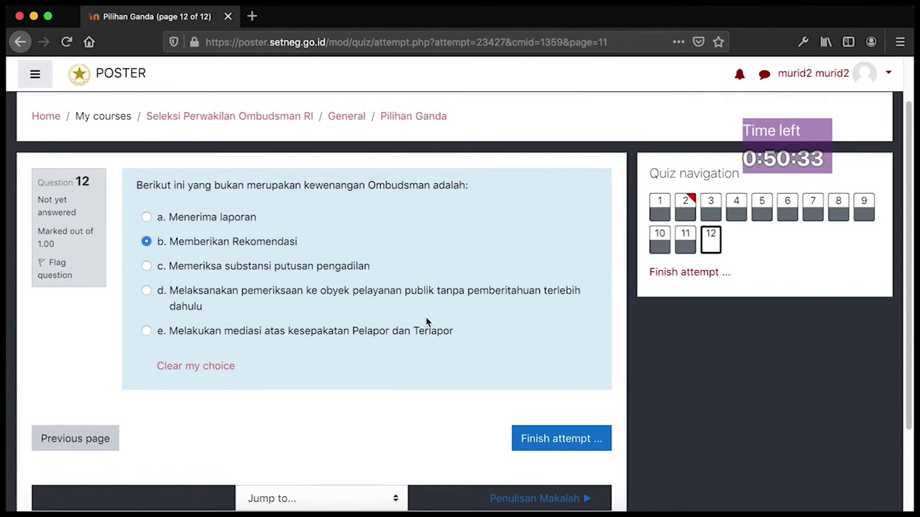
pyautogui.scroll(-1, 426, 317)
pyautogui.scroll(2, 425, 317)
pyautogui.scroll(1, 426, 322)
pyautogui.scroll(-1, 427, 323)
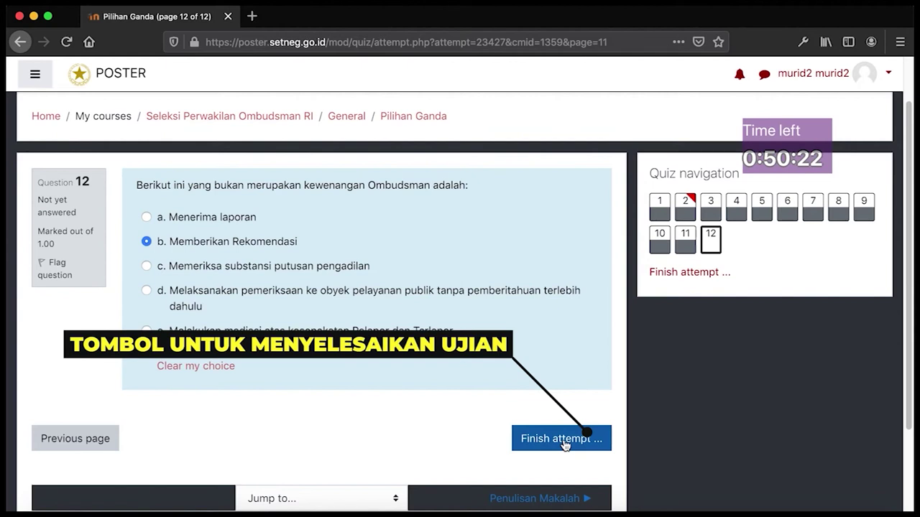
# Step: Finish the attempt and check the summary lists all 12 questions as Answer saved
pyautogui.click(564, 442)
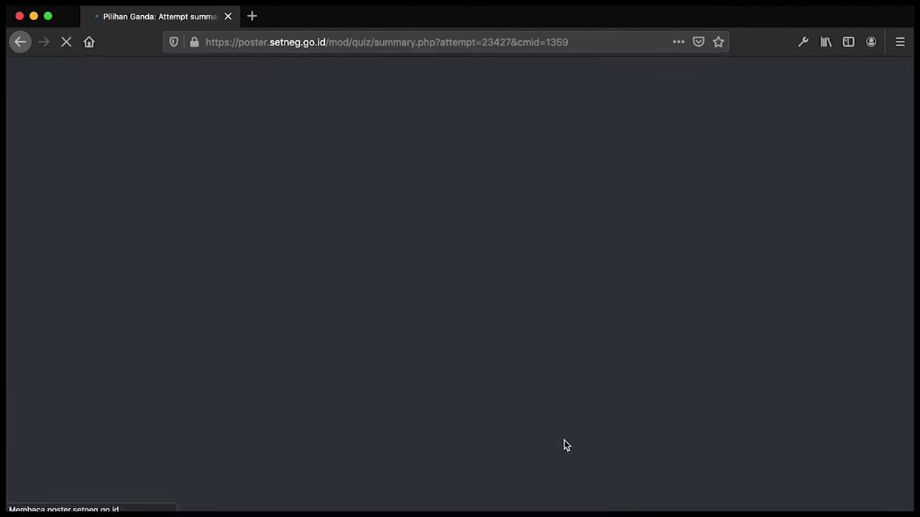
pyautogui.scroll(-1, 368, 336)
pyautogui.scroll(-1, 368, 335)
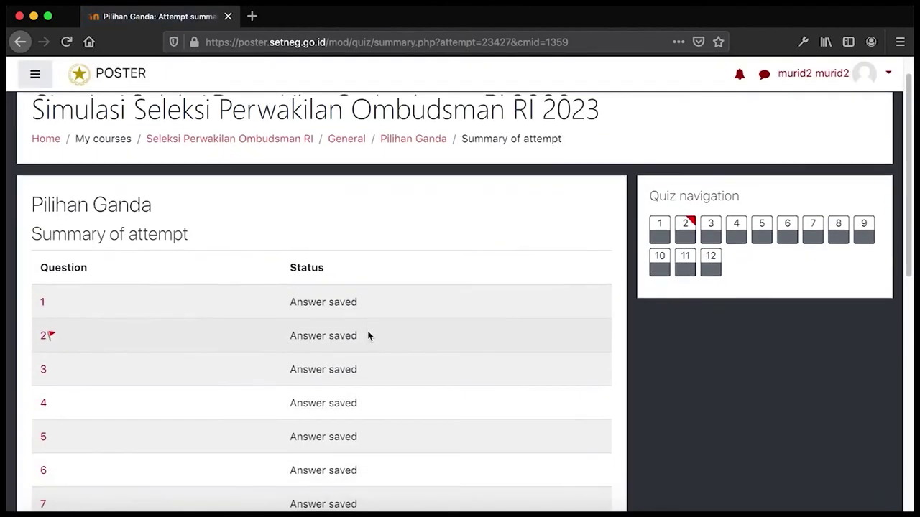
pyautogui.scroll(-2, 367, 336)
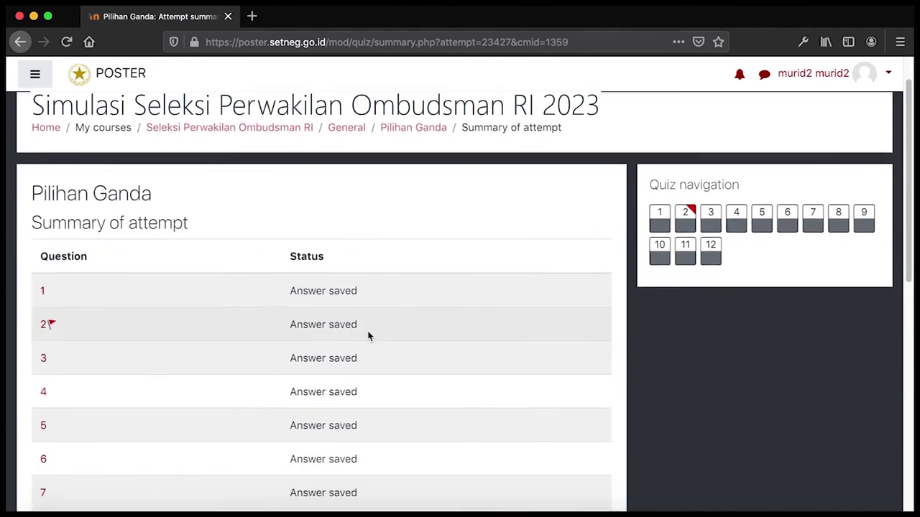
pyautogui.scroll(-1, 368, 335)
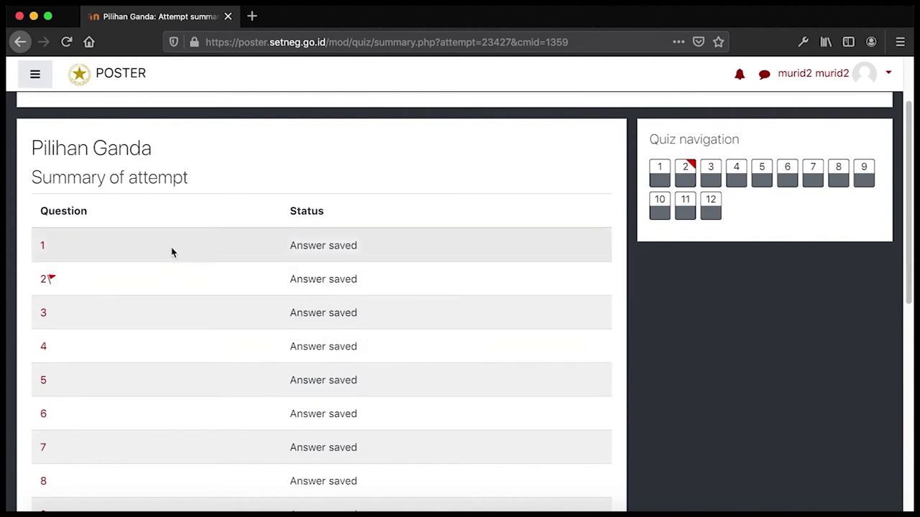
pyautogui.scroll(-1, 190, 262)
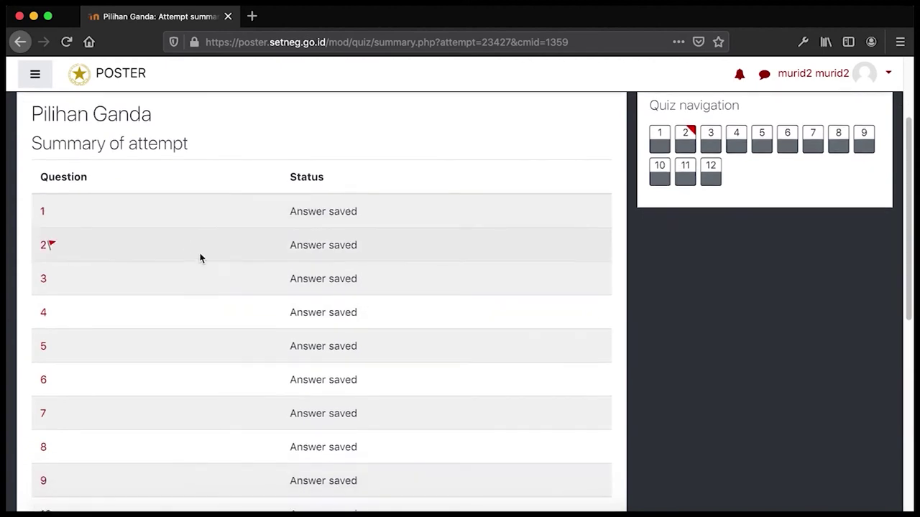
pyautogui.scroll(-2, 389, 289)
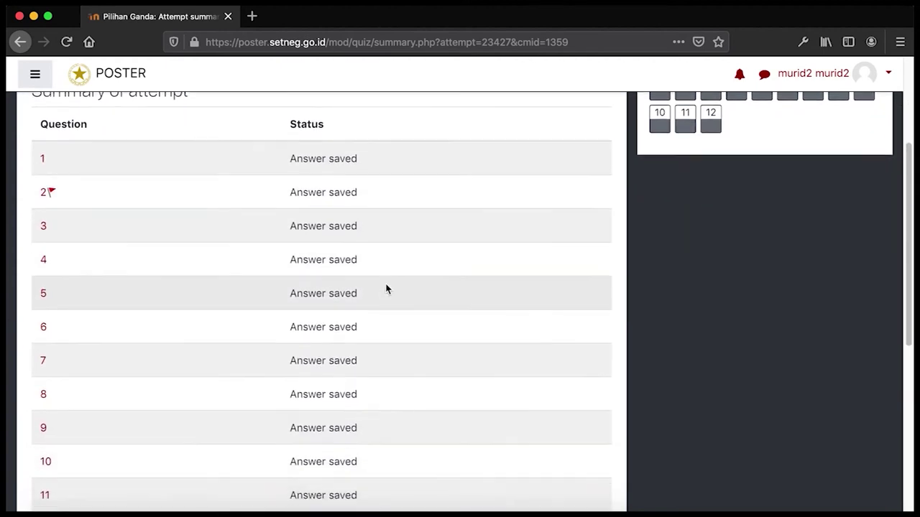
pyautogui.scroll(1, 386, 289)
pyautogui.scroll(2, 386, 288)
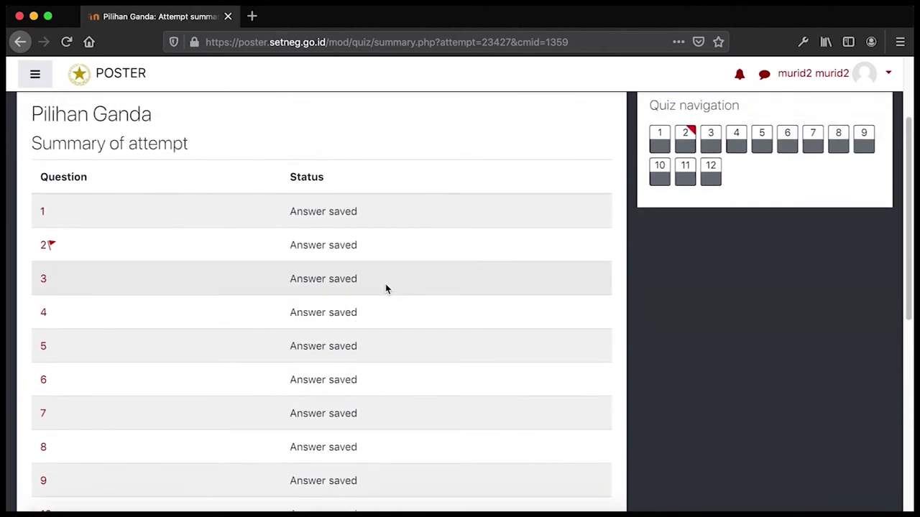
pyautogui.scroll(1, 386, 289)
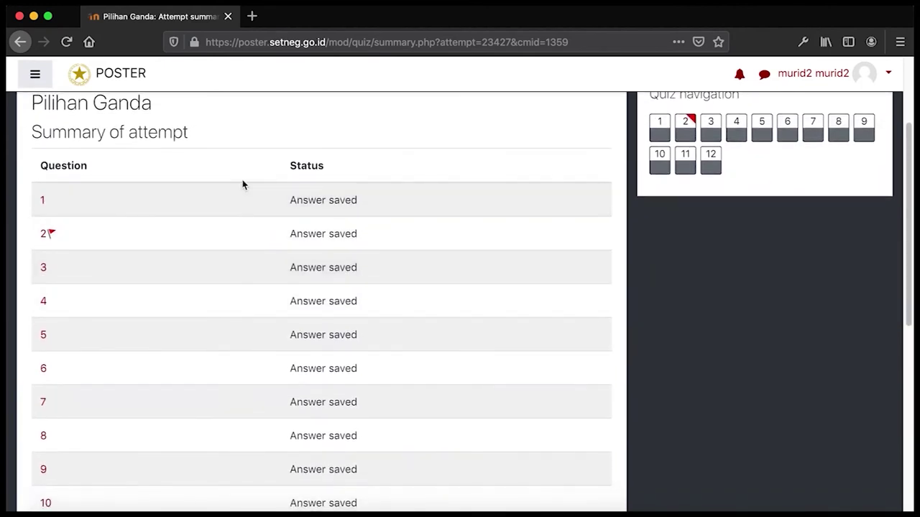
pyautogui.scroll(-1, 316, 209)
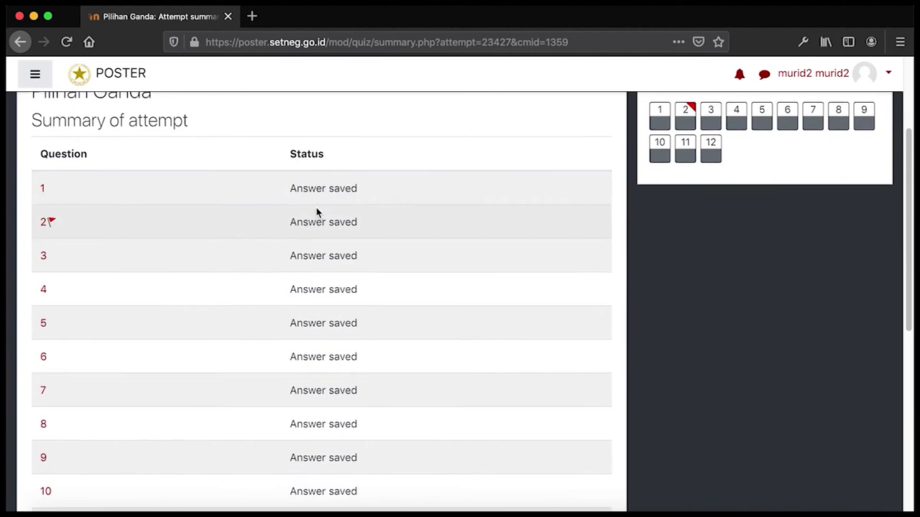
pyautogui.scroll(-1, 316, 212)
pyautogui.scroll(-2, 316, 212)
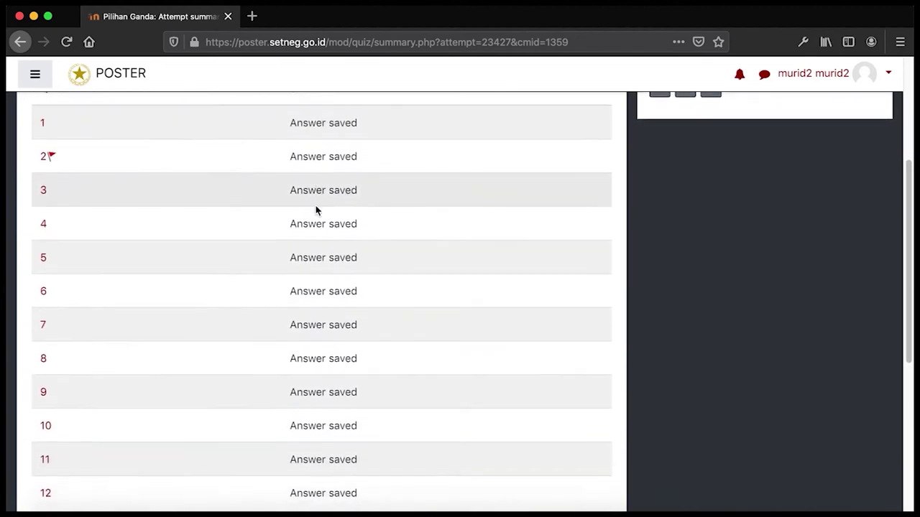
pyautogui.scroll(-1, 317, 215)
pyautogui.scroll(5, 329, 254)
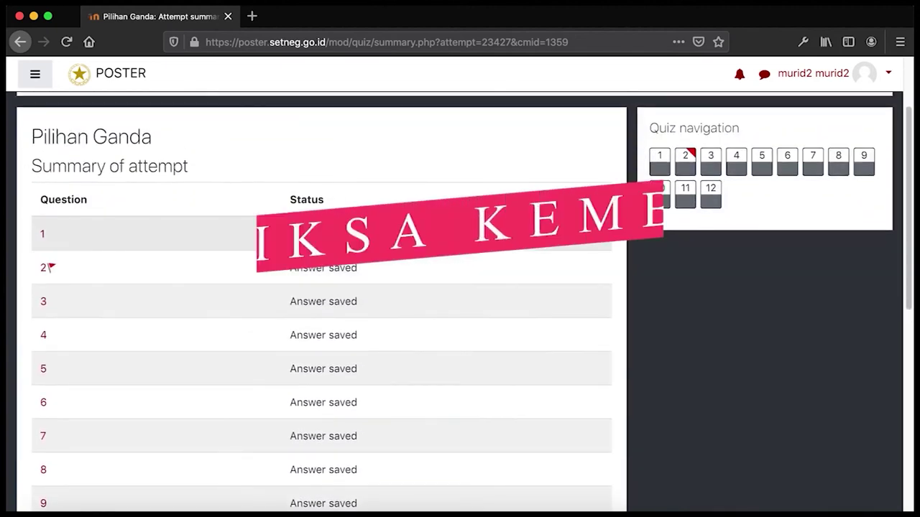
pyautogui.scroll(-2, 335, 268)
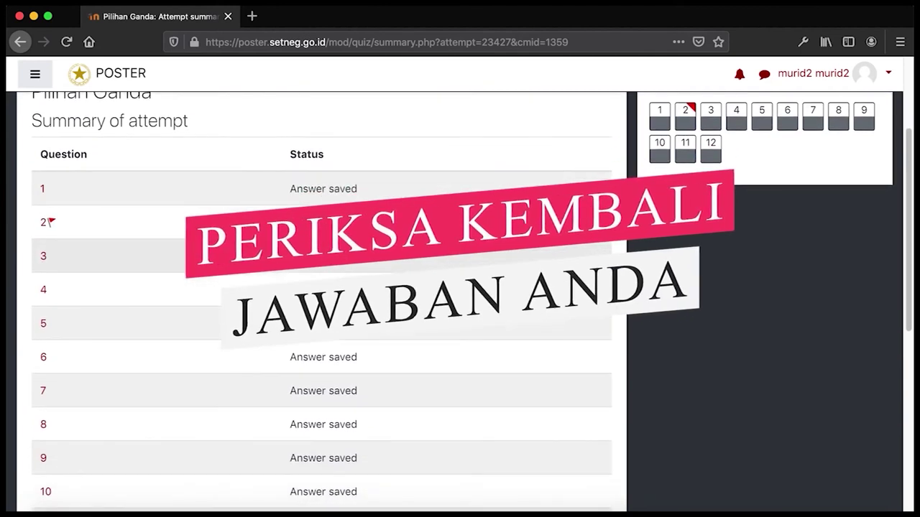
pyautogui.scroll(-1, 309, 191)
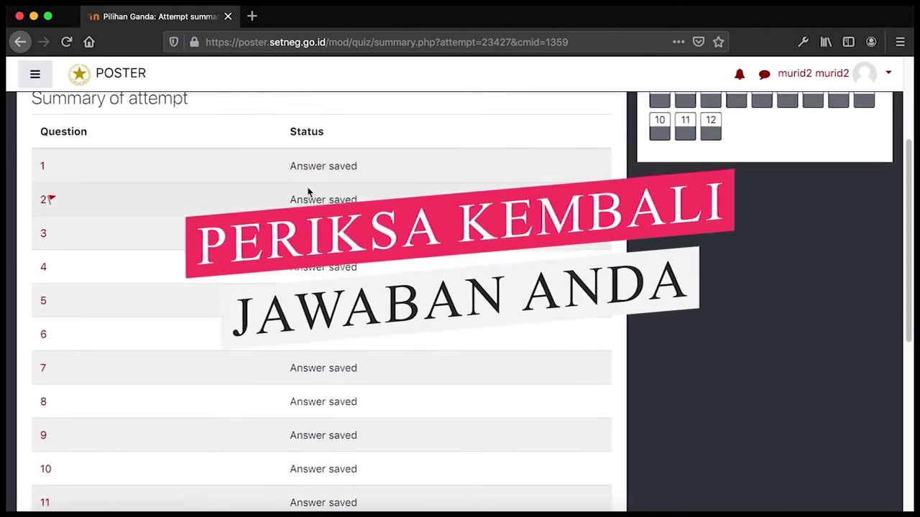
pyautogui.scroll(-3, 308, 191)
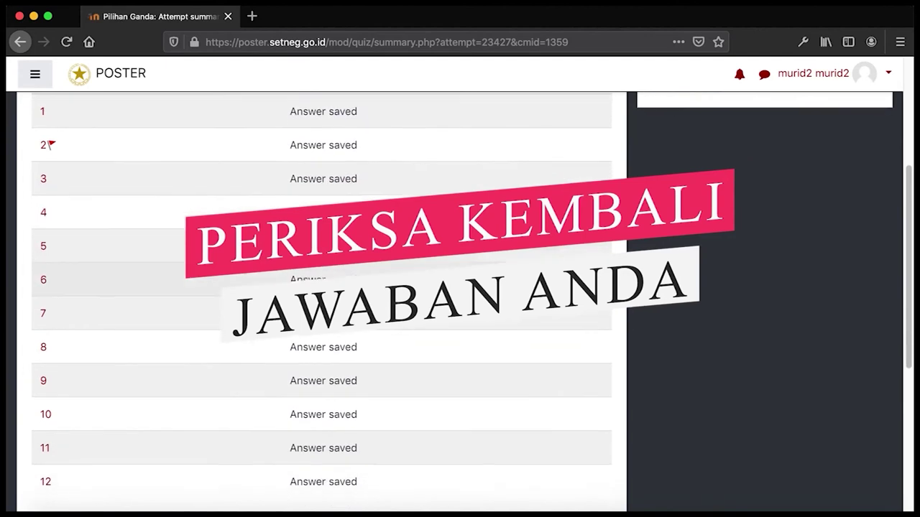
pyautogui.scroll(-3, 330, 366)
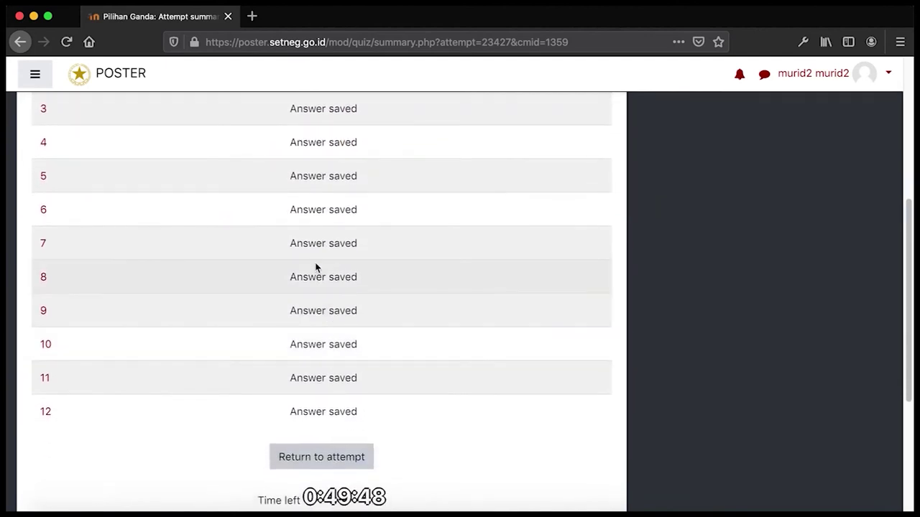
pyautogui.scroll(2, 315, 263)
pyautogui.scroll(5, 315, 263)
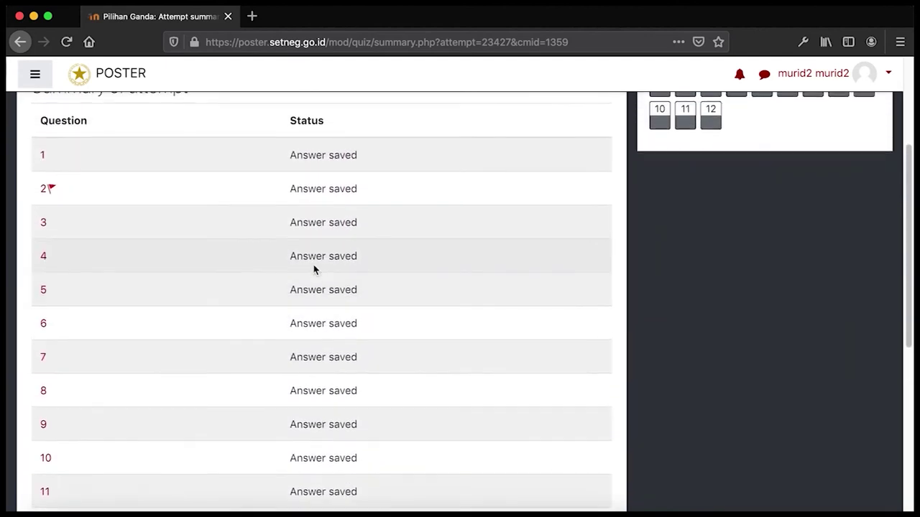
pyautogui.scroll(-3, 321, 309)
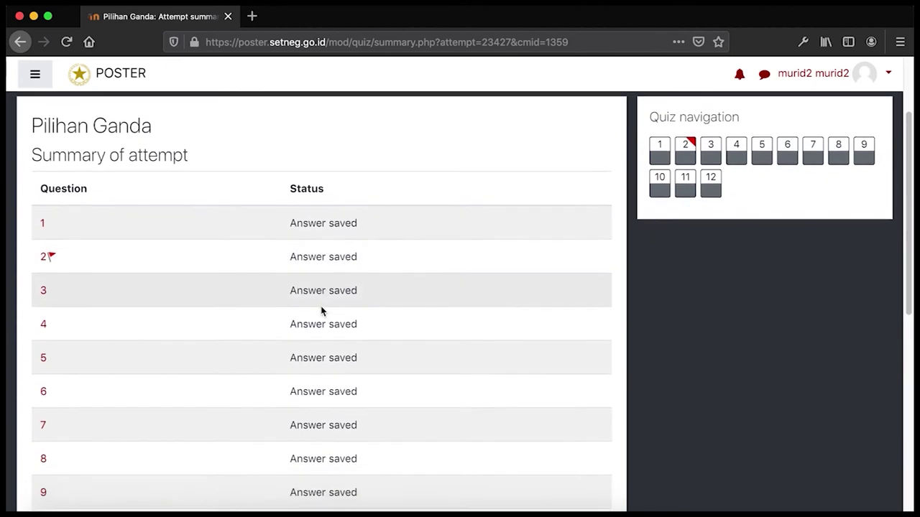
pyautogui.scroll(-8, 320, 306)
pyautogui.scroll(6, 315, 302)
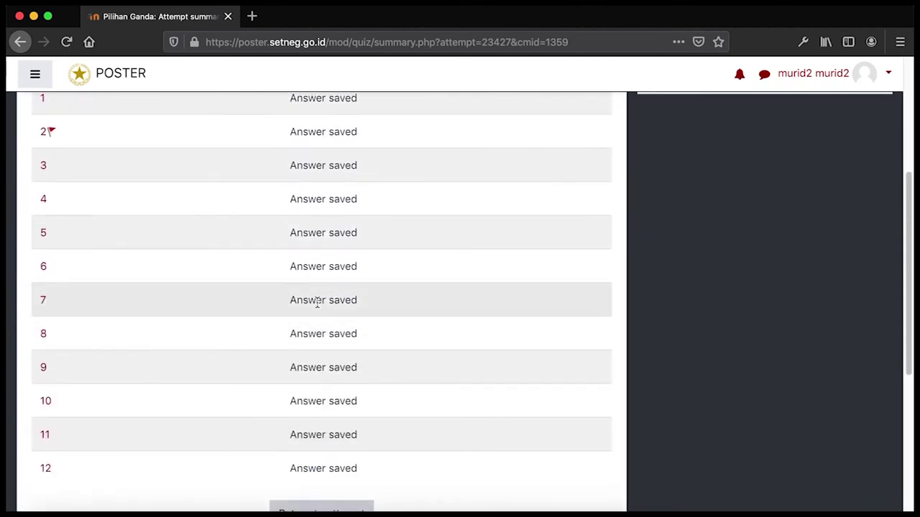
pyautogui.scroll(1, 315, 302)
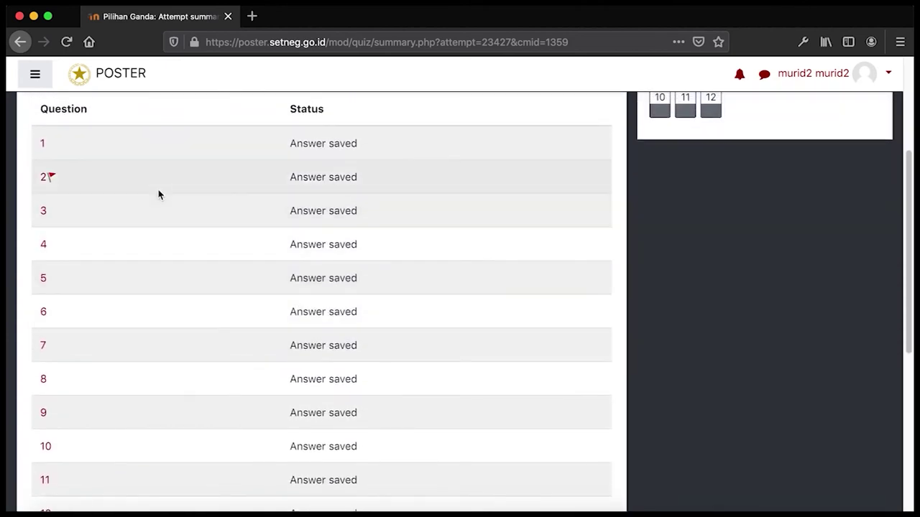
pyautogui.scroll(4, 340, 228)
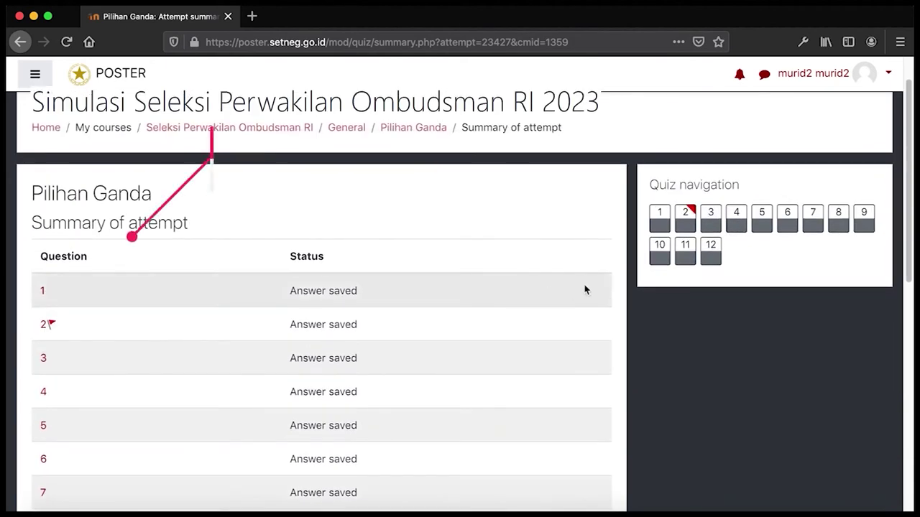
pyautogui.scroll(-6, 478, 309)
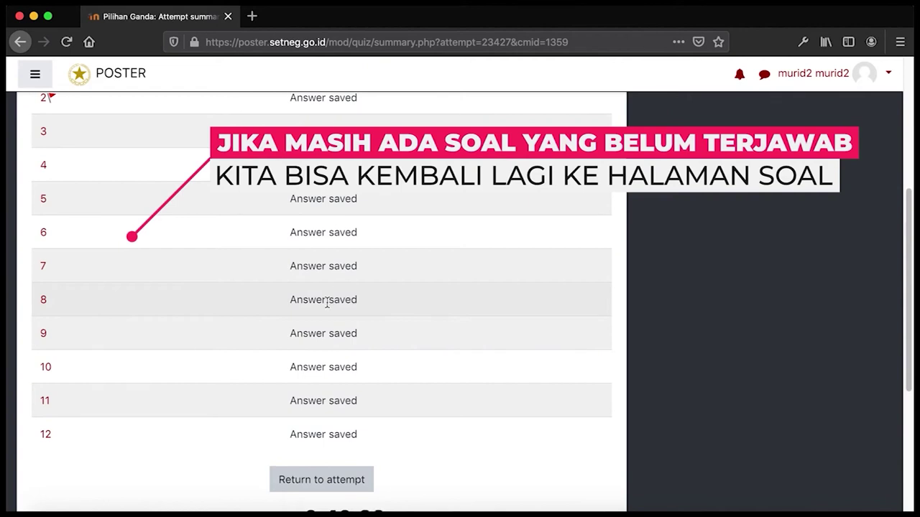
pyautogui.scroll(-4, 327, 303)
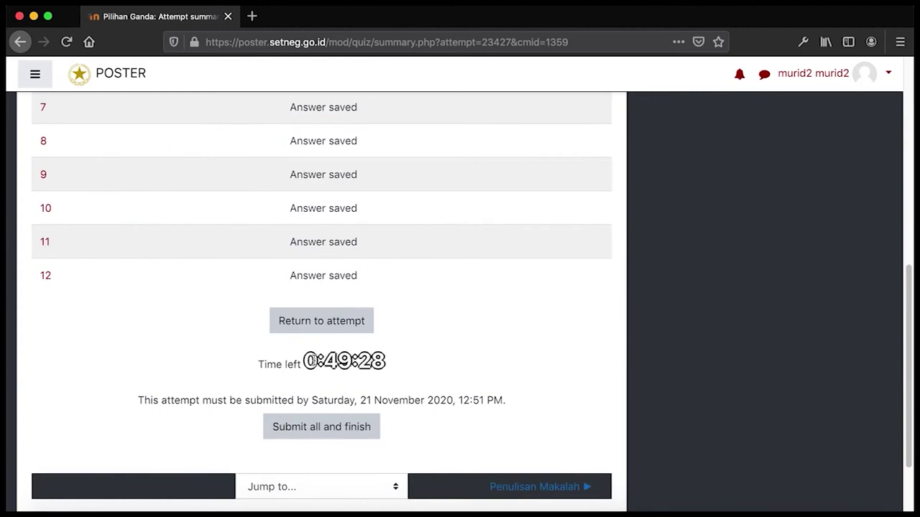
pyautogui.scroll(4, 388, 334)
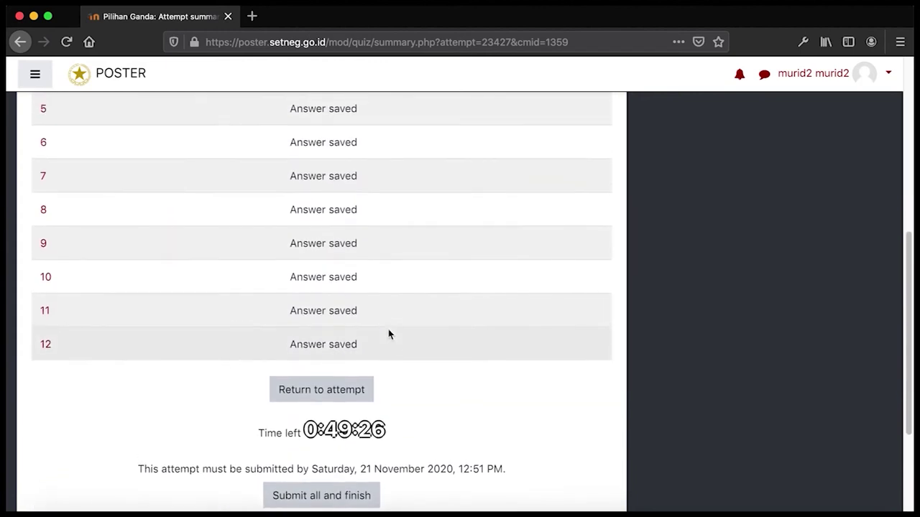
pyautogui.scroll(5, 386, 334)
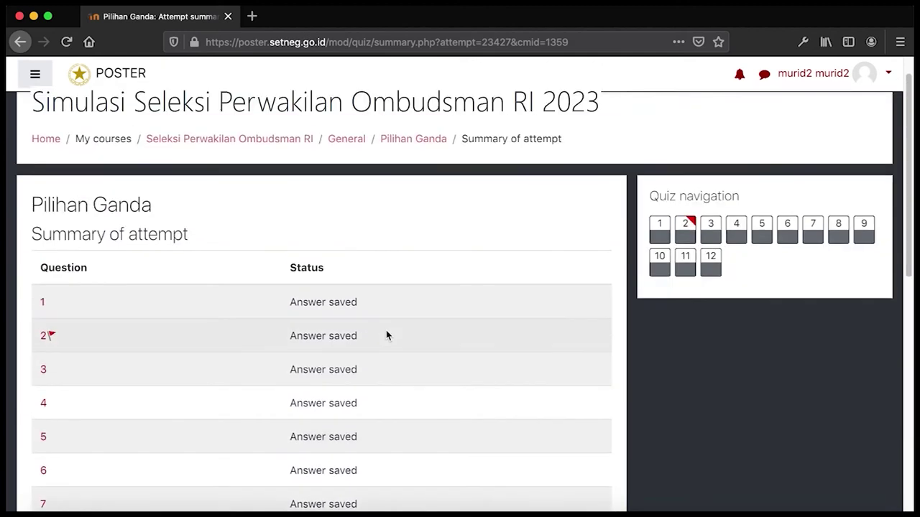
pyautogui.scroll(-10, 350, 325)
pyautogui.scroll(2, 390, 309)
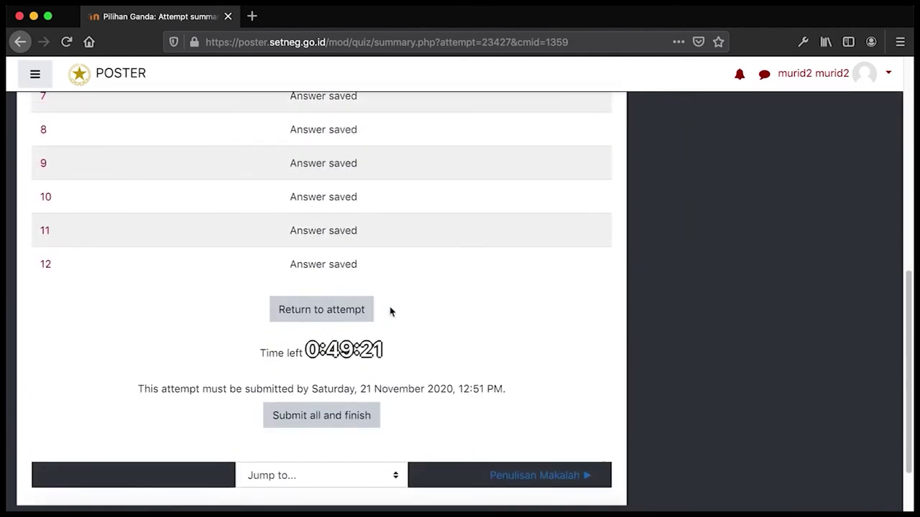
pyautogui.scroll(4, 317, 381)
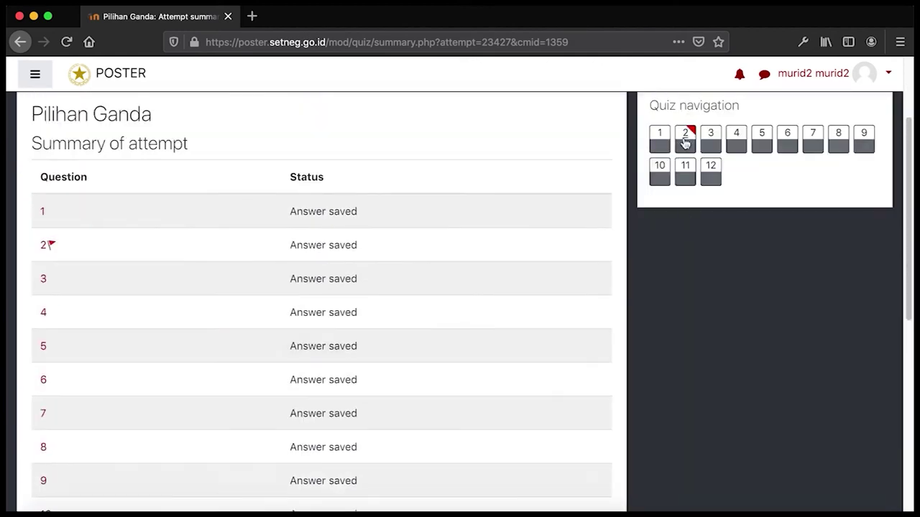
pyautogui.scroll(-2, 321, 360)
pyautogui.scroll(1, 321, 359)
pyautogui.scroll(-5, 321, 359)
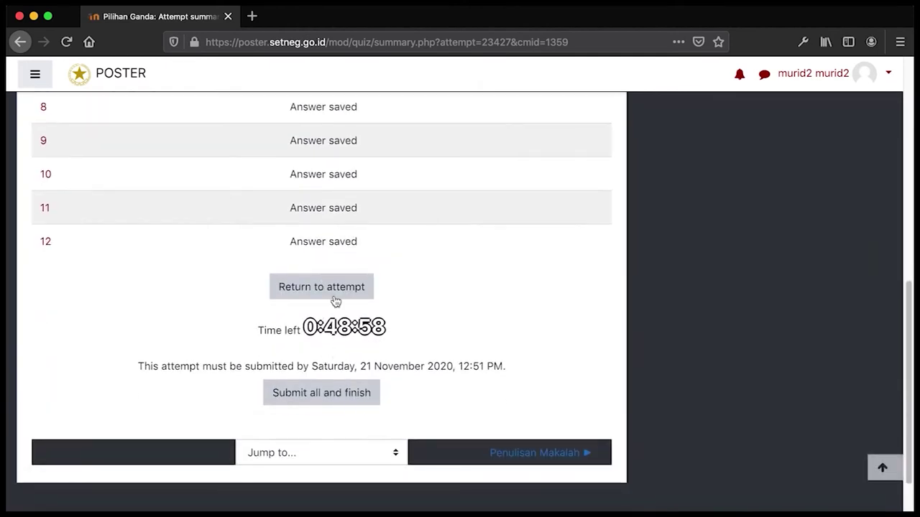
# Step: Return to the attempt and change question 2's answer to Pendidikan
pyautogui.click(318, 291)
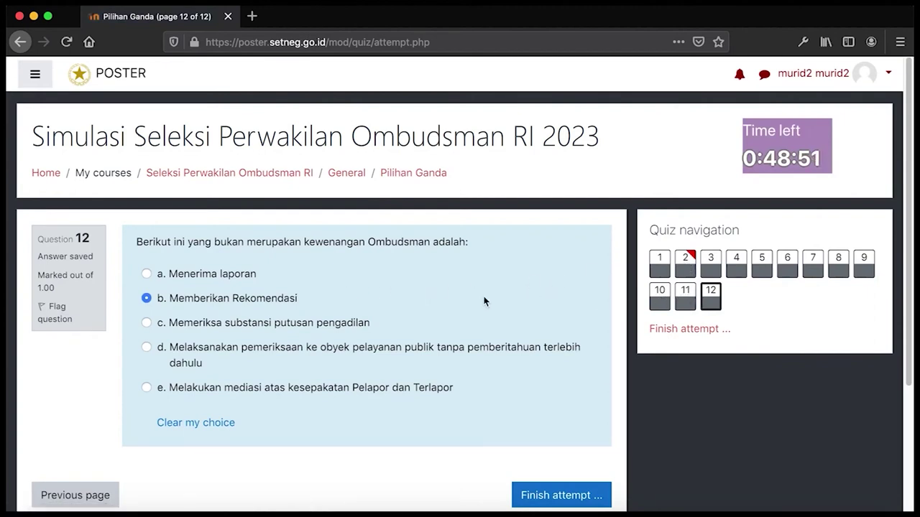
pyautogui.scroll(-1, 483, 296)
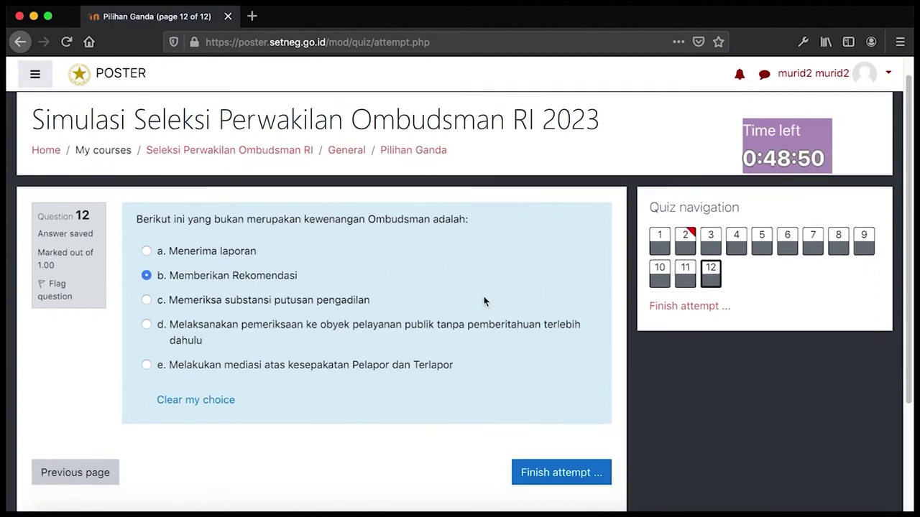
pyautogui.click(686, 244)
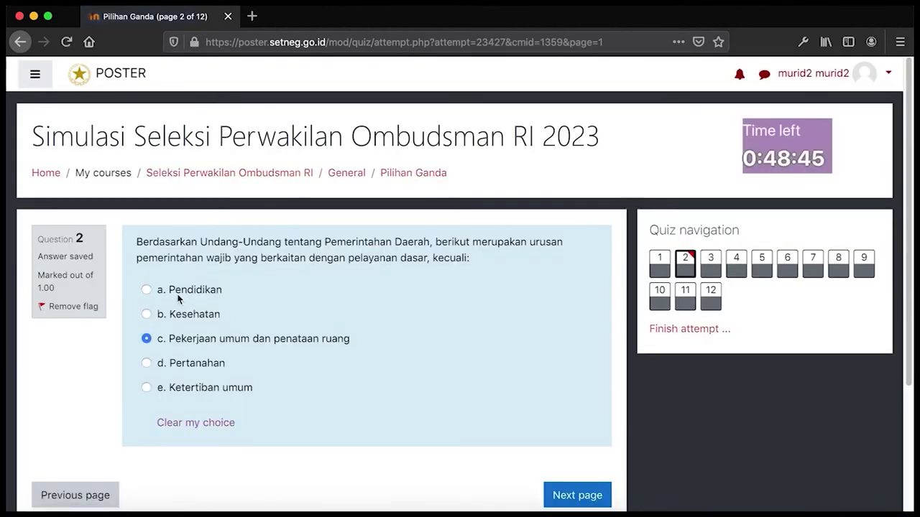
pyautogui.click(180, 292)
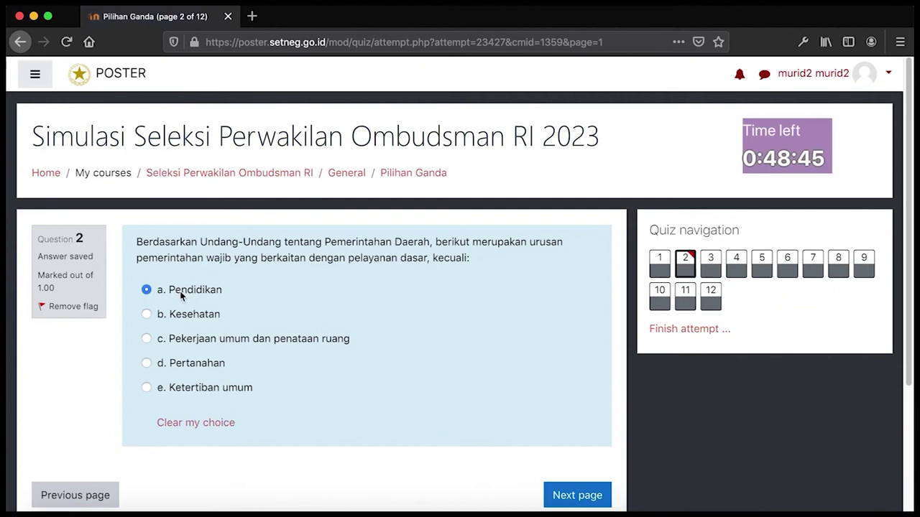
pyautogui.scroll(-2, 503, 334)
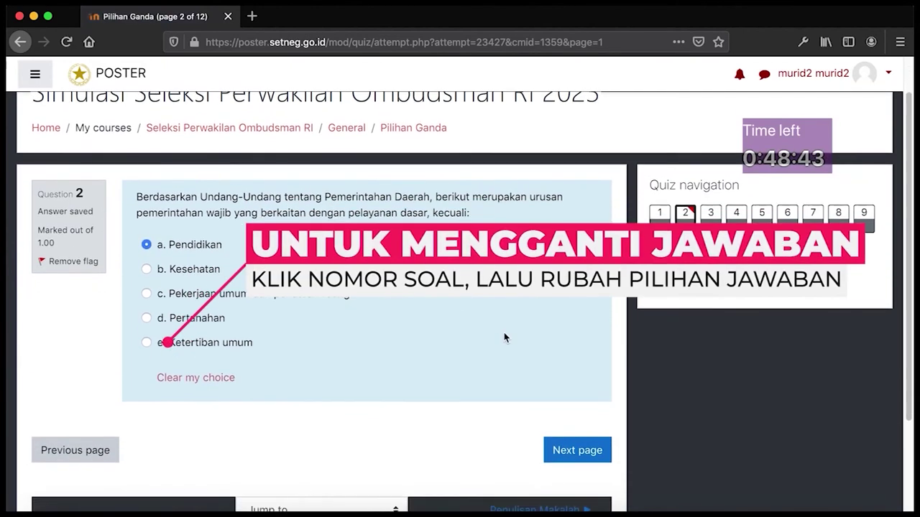
# Step: Set question 6 to Standar Pelayanan Publik and question 8 to option b
pyautogui.click(788, 206)
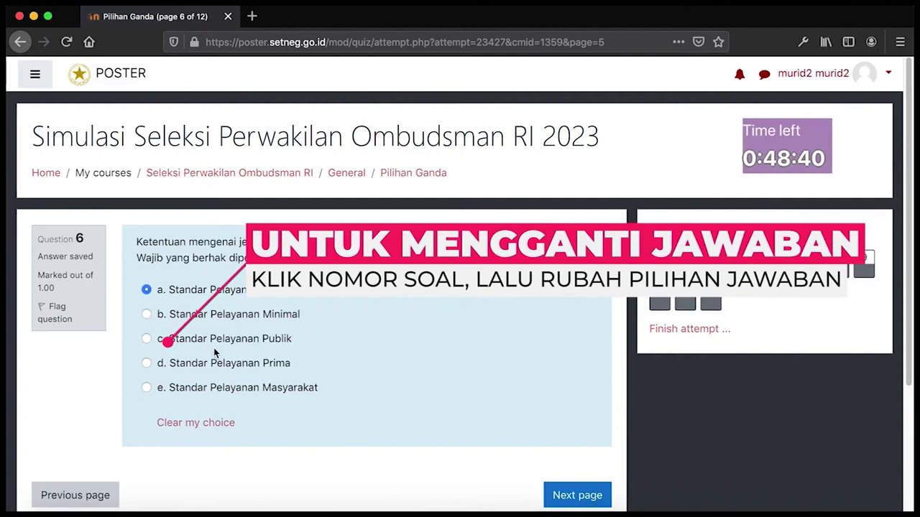
pyautogui.click(215, 340)
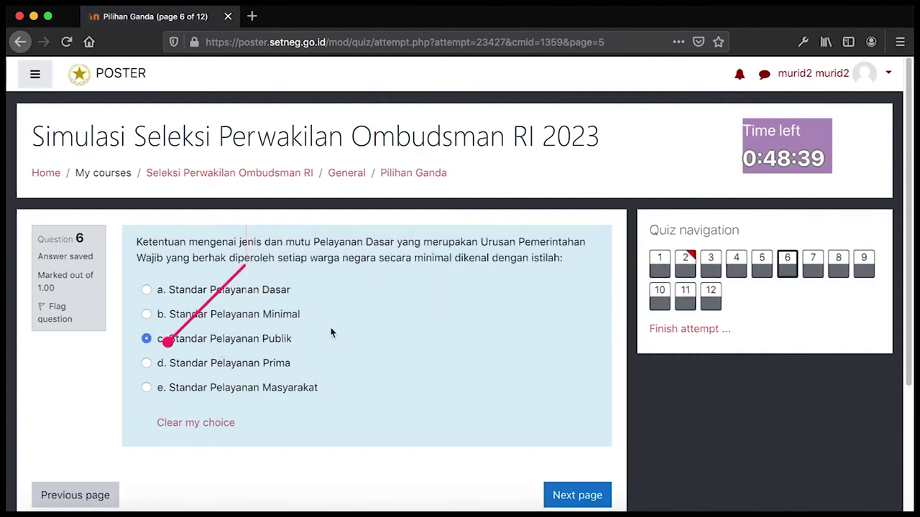
pyautogui.click(836, 265)
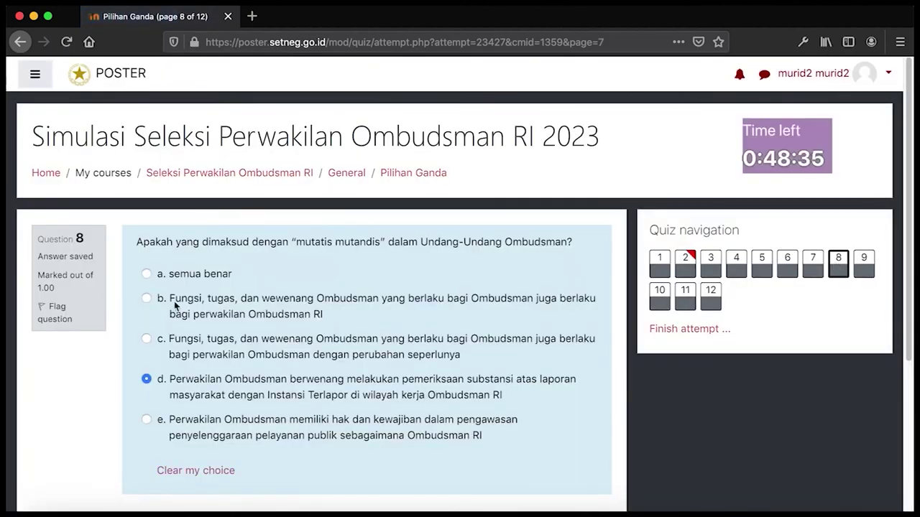
pyautogui.click(175, 306)
pyautogui.scroll(-2, 531, 292)
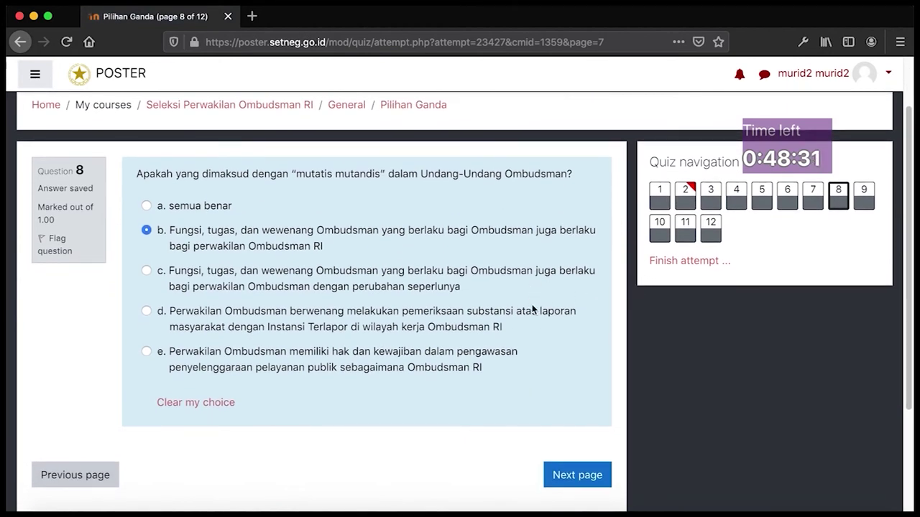
pyautogui.scroll(-1, 532, 309)
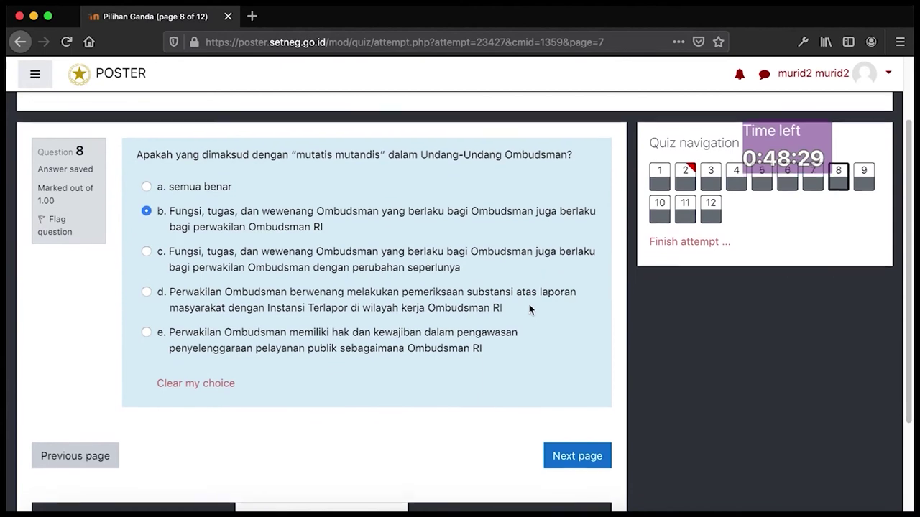
pyautogui.scroll(1, 529, 309)
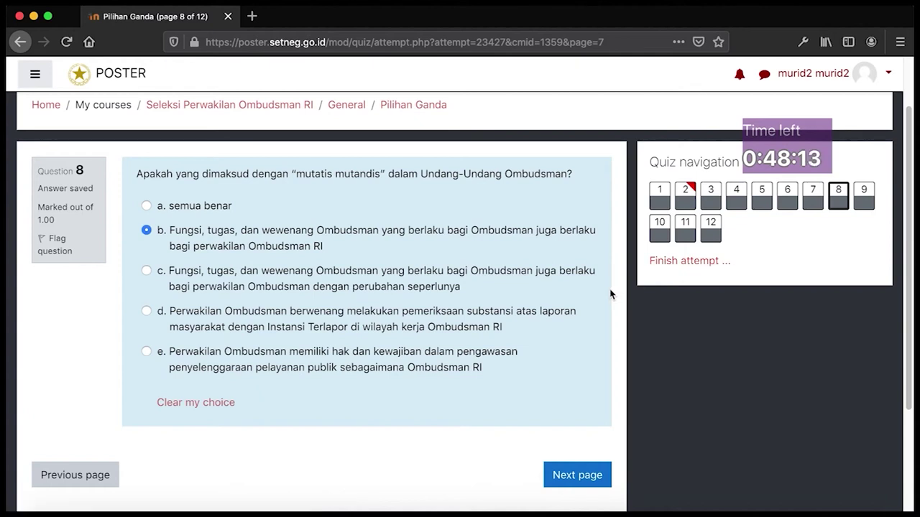
pyautogui.scroll(-1, 608, 291)
pyautogui.scroll(1, 608, 292)
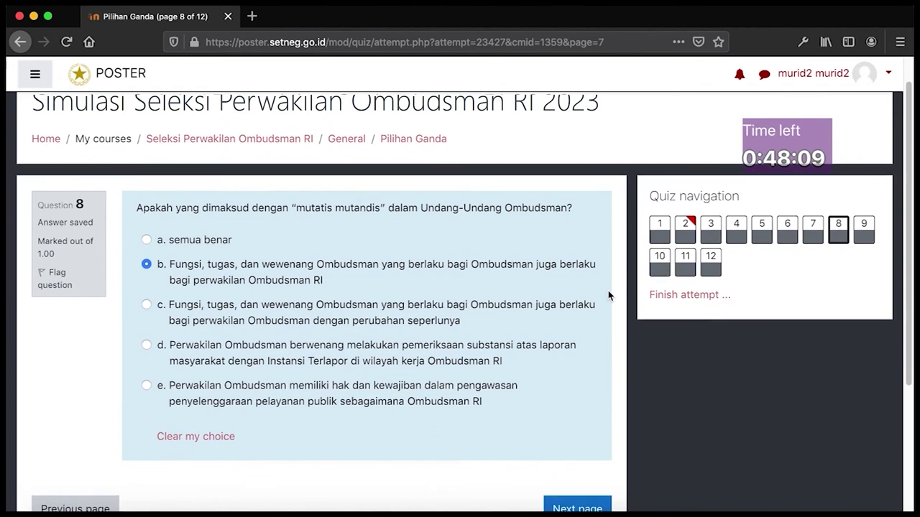
# Step: Jump back to question 12 and confirm its answer b is still saved
pyautogui.click(714, 263)
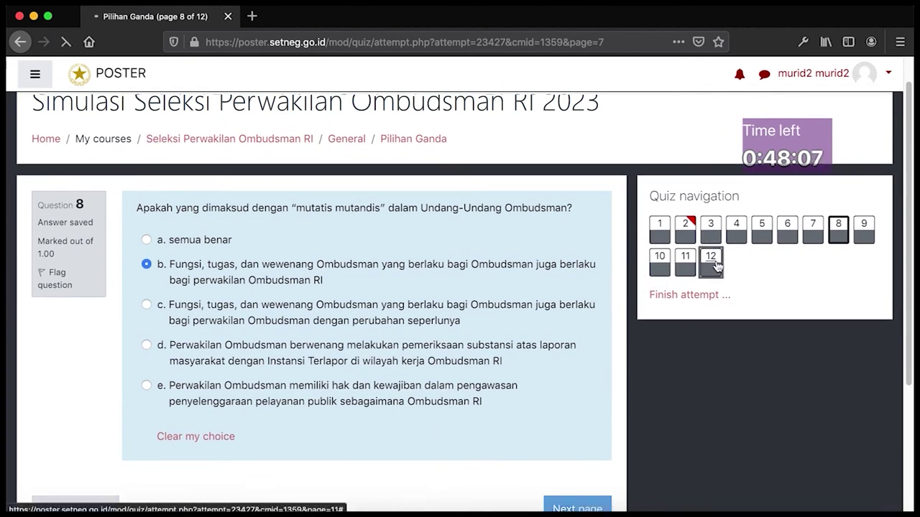
pyautogui.scroll(-4, 538, 324)
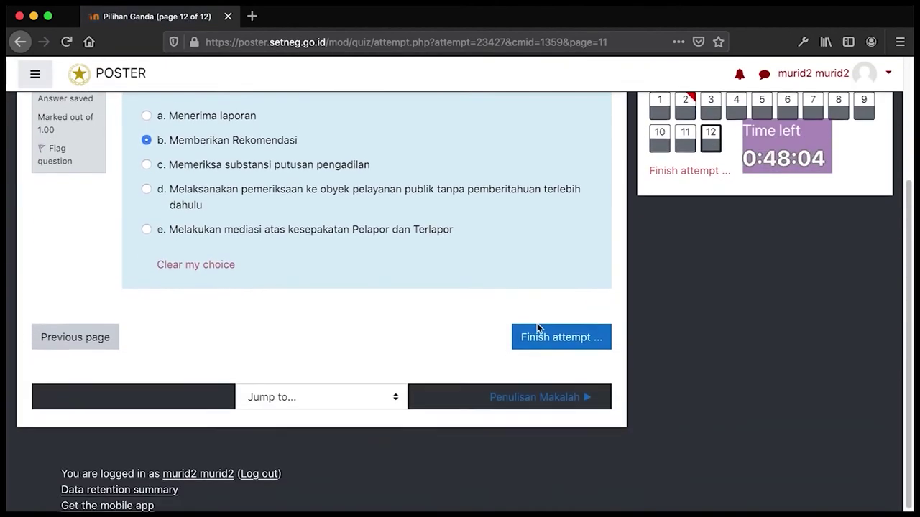
pyautogui.scroll(2, 579, 301)
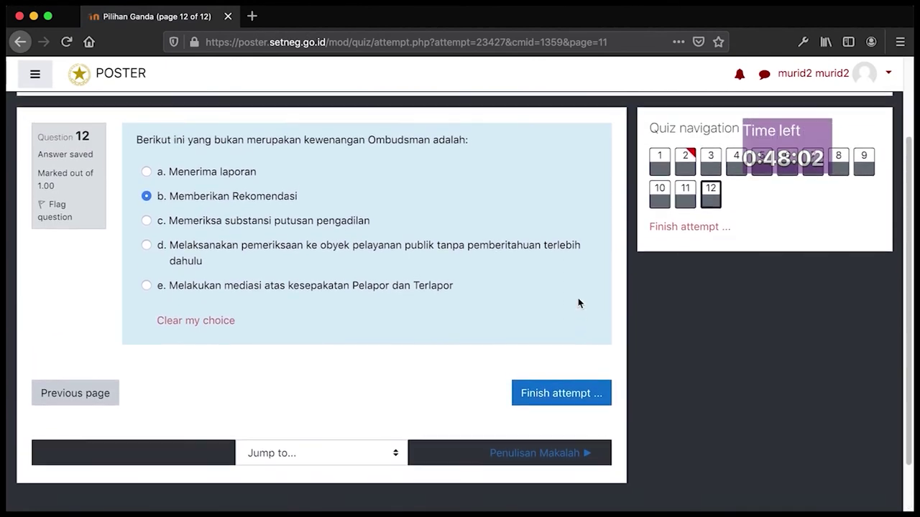
pyautogui.scroll(1, 687, 223)
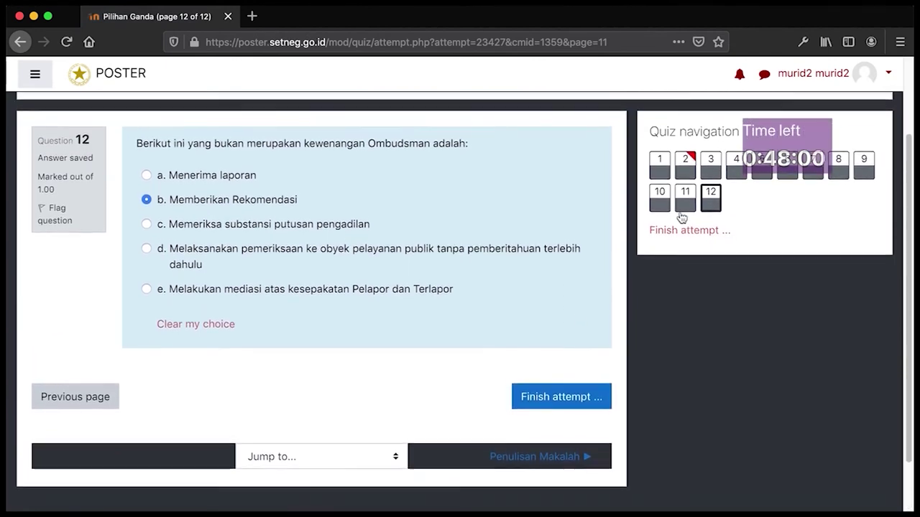
pyautogui.scroll(1, 683, 219)
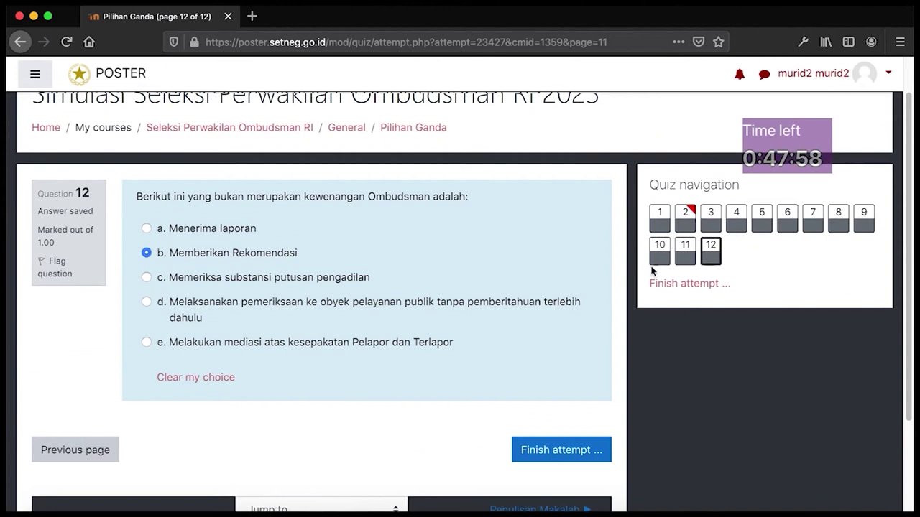
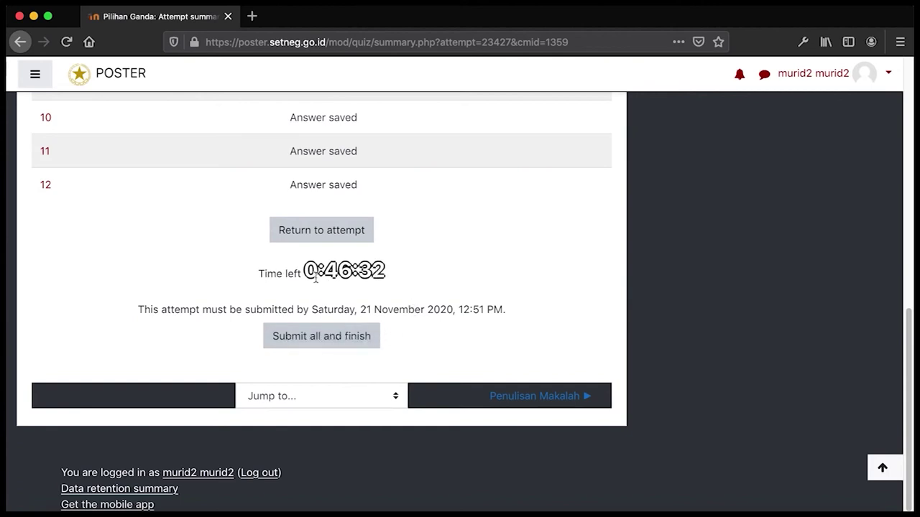
# Step: Submit the first Pilihan Ganda attempt with Submit all and finish, confirming in the dialog
pyautogui.scroll(2, 369, 295)
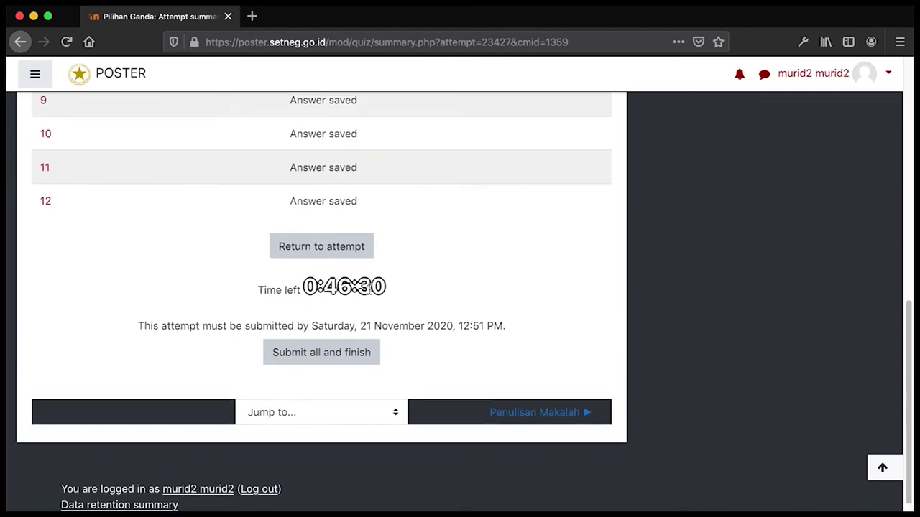
pyautogui.scroll(-2, 370, 298)
pyautogui.scroll(2, 367, 298)
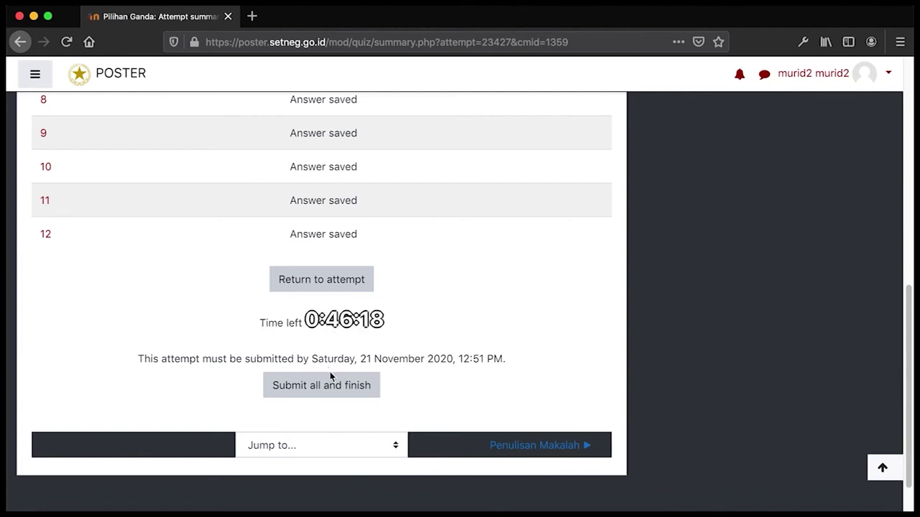
pyautogui.scroll(1, 307, 322)
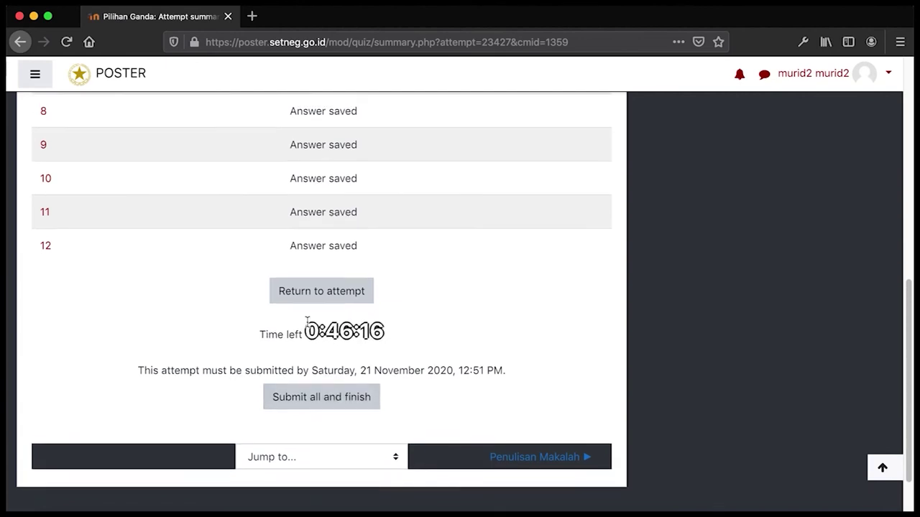
pyautogui.scroll(-3, 307, 322)
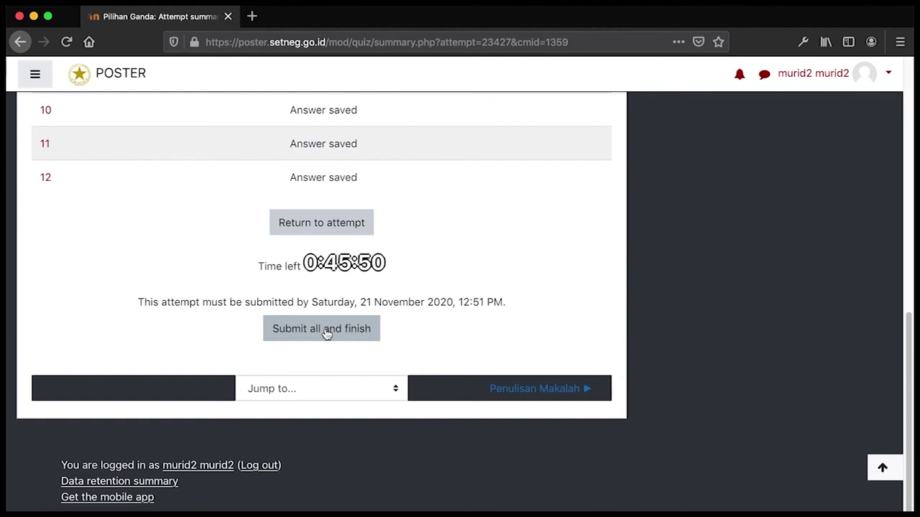
pyautogui.click(325, 330)
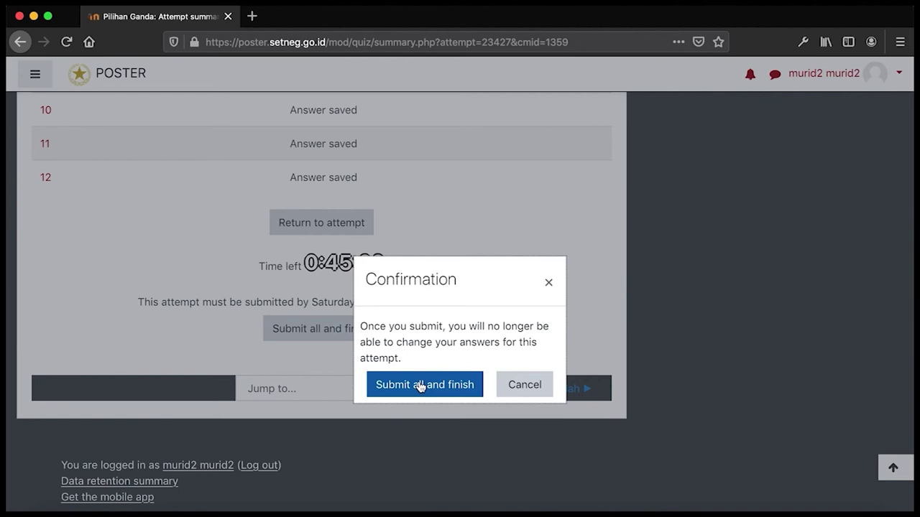
pyautogui.click(421, 385)
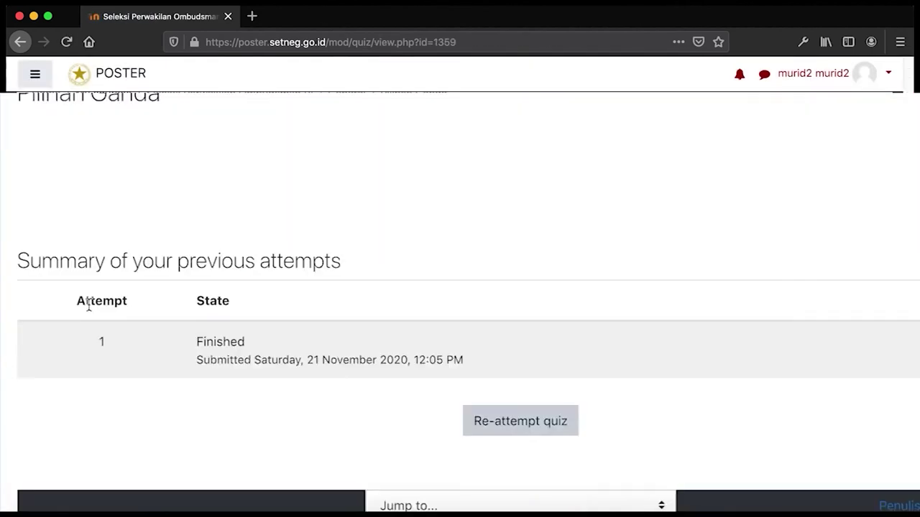
# Step: Re-attempt the Pilihan Ganda quiz and start attempt 2
pyautogui.scroll(2, 740, 324)
pyautogui.scroll(2, 567, 327)
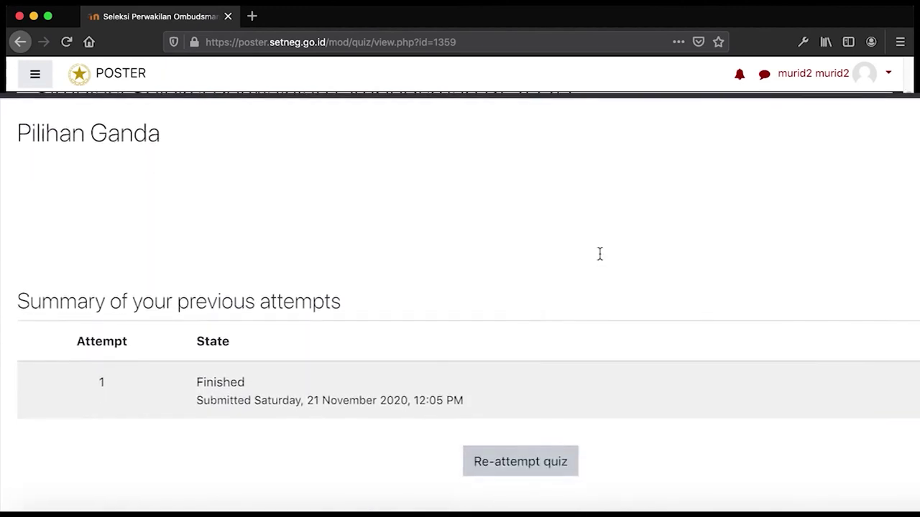
pyautogui.scroll(-1, 591, 277)
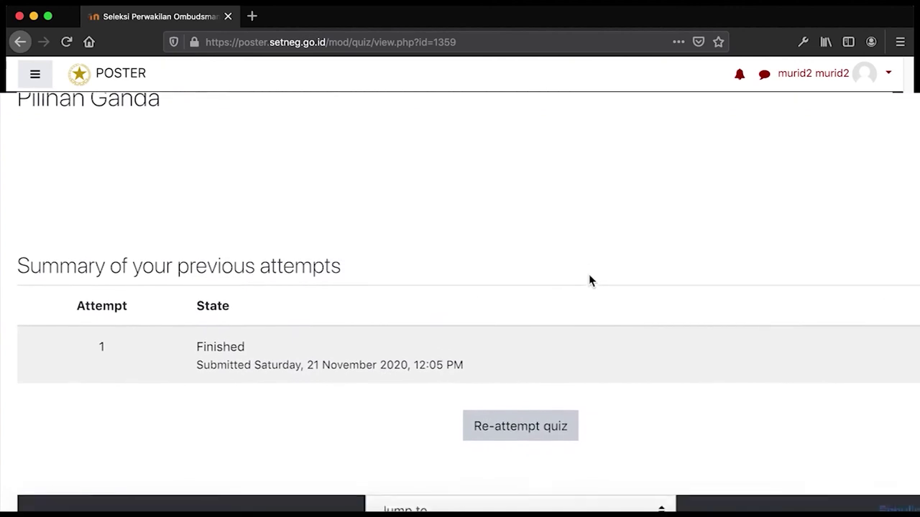
pyautogui.scroll(-1, 589, 281)
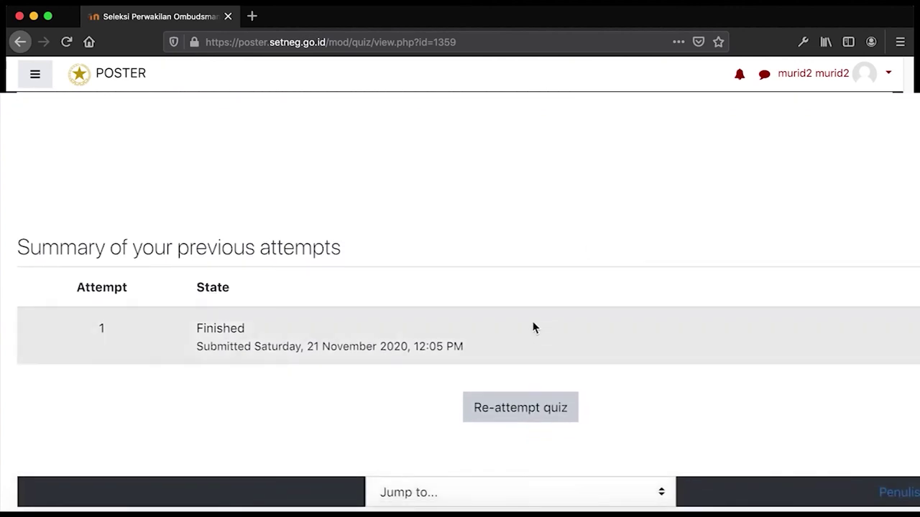
pyautogui.scroll(2, 544, 255)
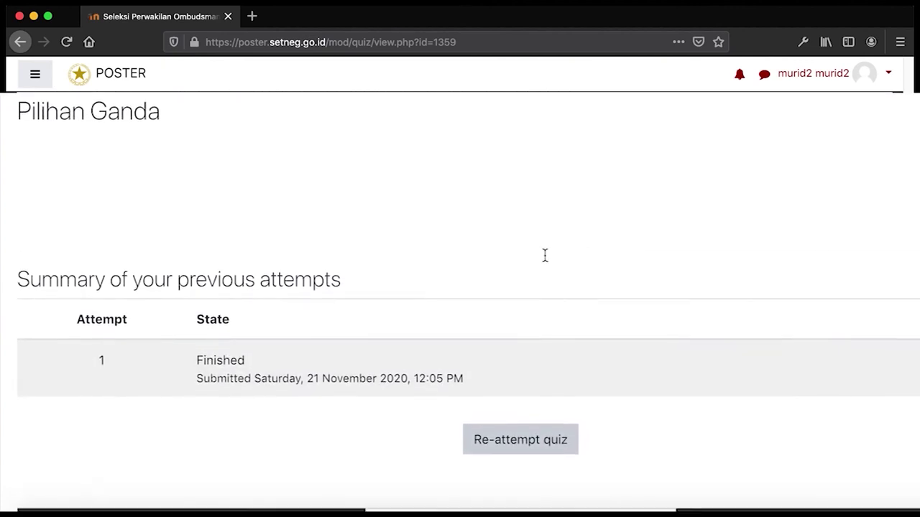
pyautogui.scroll(-2, 539, 288)
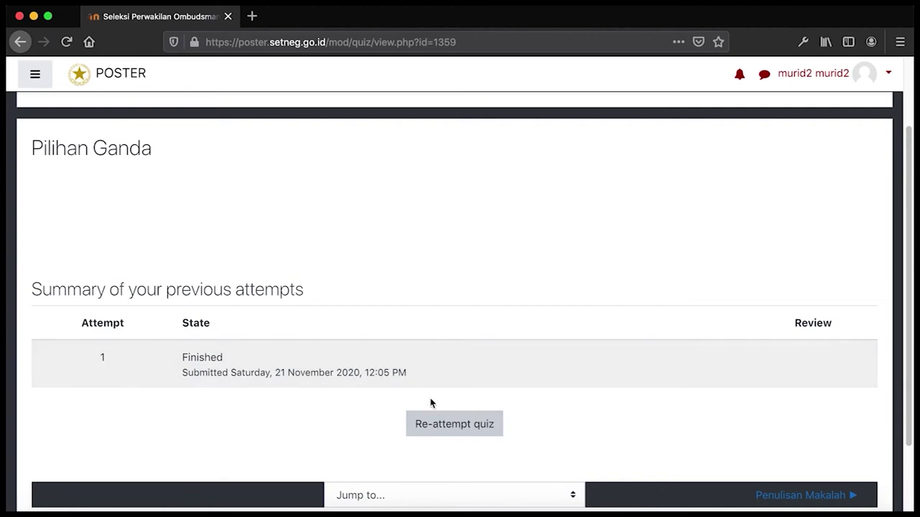
pyautogui.click(441, 425)
pyautogui.click(408, 368)
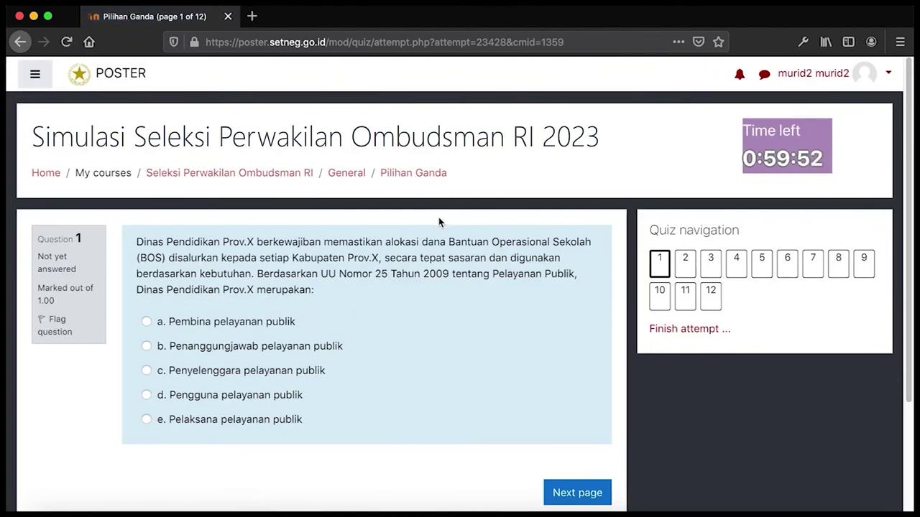
# Step: Finish attempt 2 with every question unanswered and confirm its submission
pyautogui.scroll(-1, 497, 278)
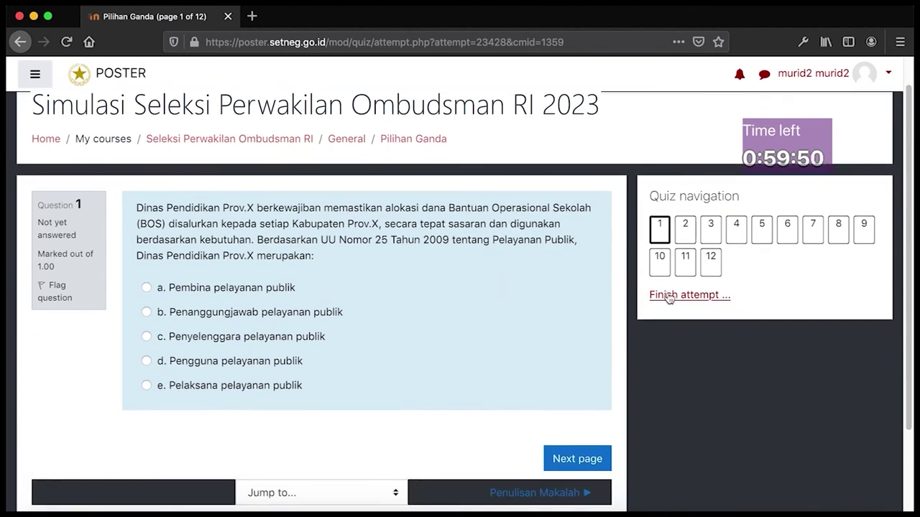
pyautogui.click(668, 296)
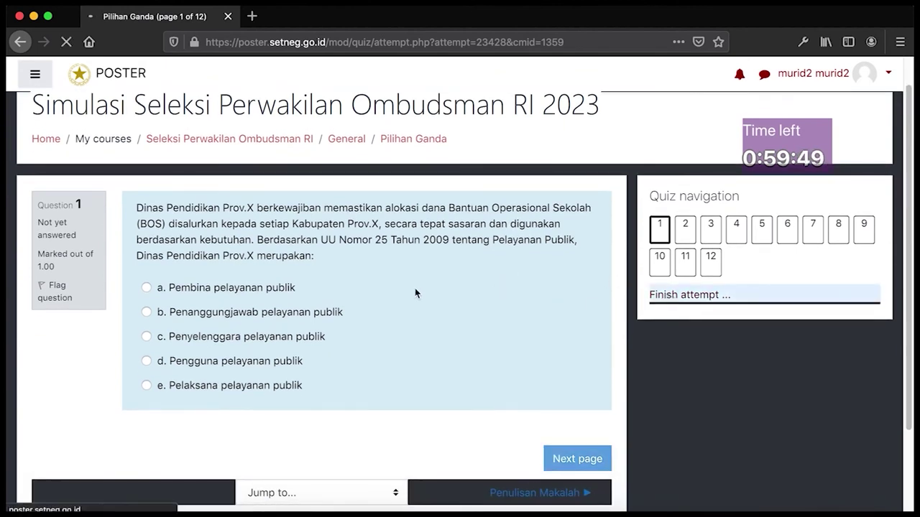
pyautogui.scroll(-12, 419, 290)
pyautogui.scroll(8, 417, 291)
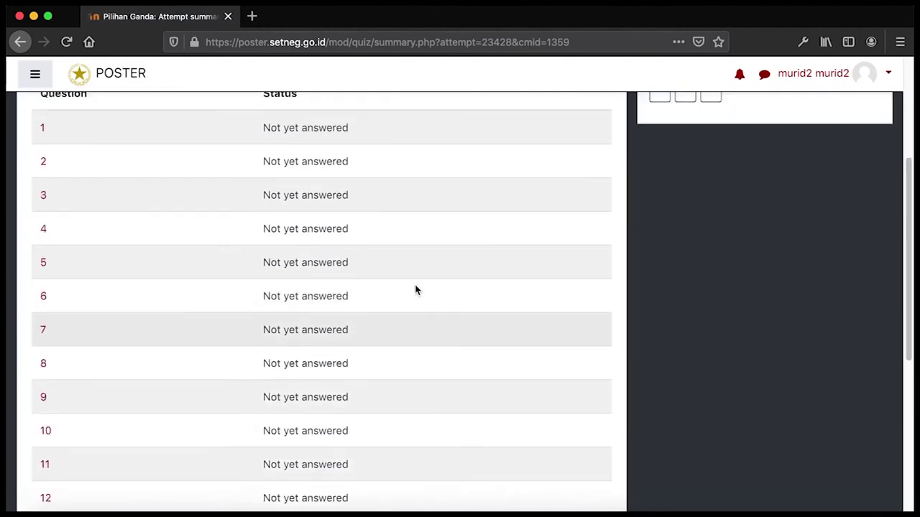
pyautogui.scroll(-6, 312, 209)
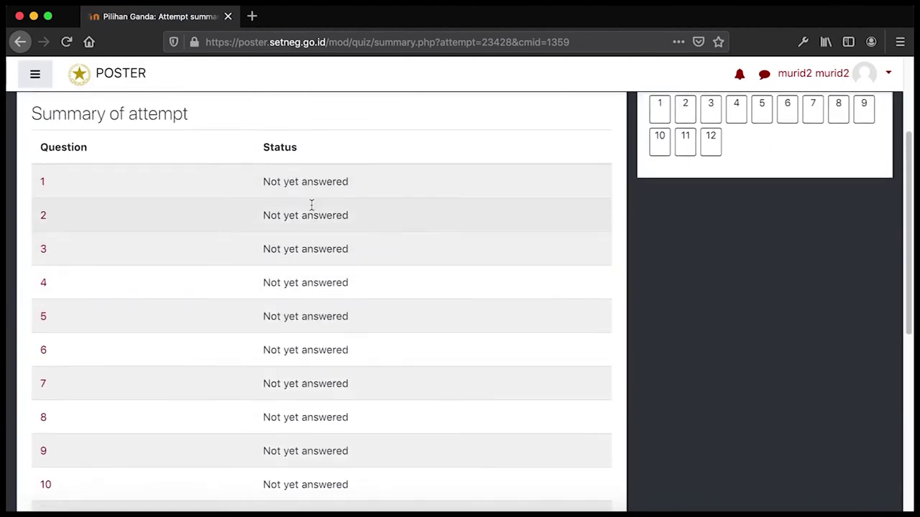
pyautogui.scroll(-4, 311, 206)
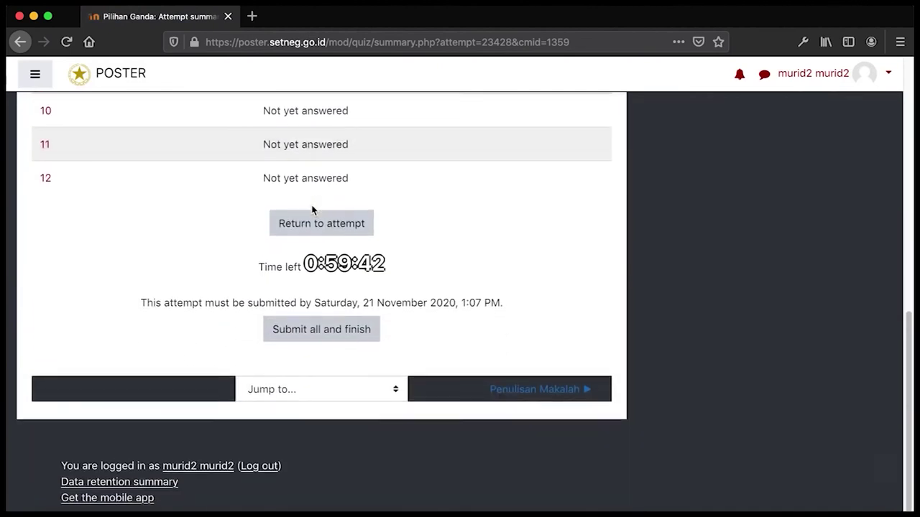
pyautogui.click(329, 327)
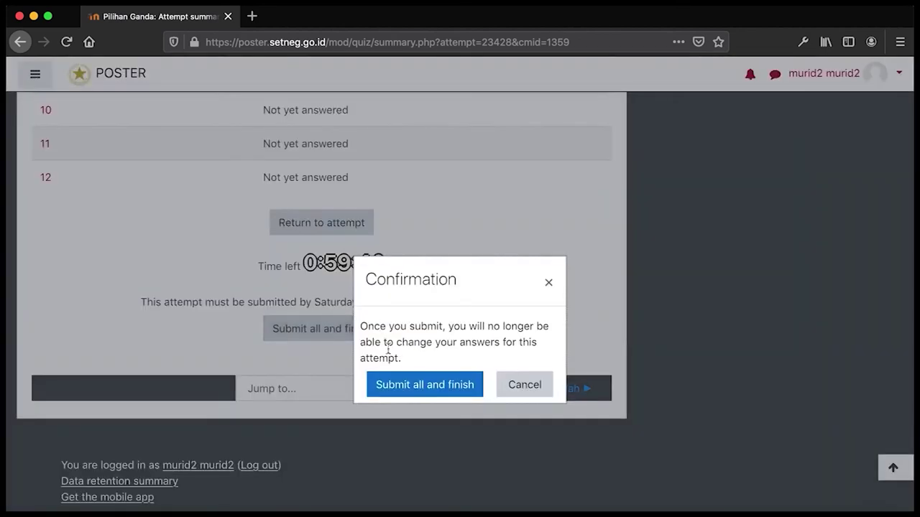
pyautogui.click(403, 381)
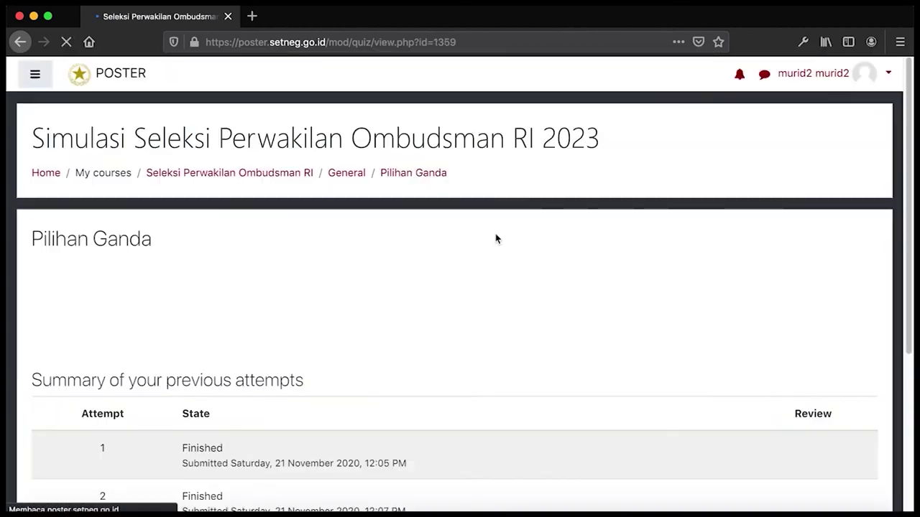
# Step: Review the two finished attempts, then return to the Seleksi Perwakilan Ombudsman RI course page via the breadcrumb
pyautogui.scroll(-1, 458, 259)
pyautogui.scroll(-2, 457, 269)
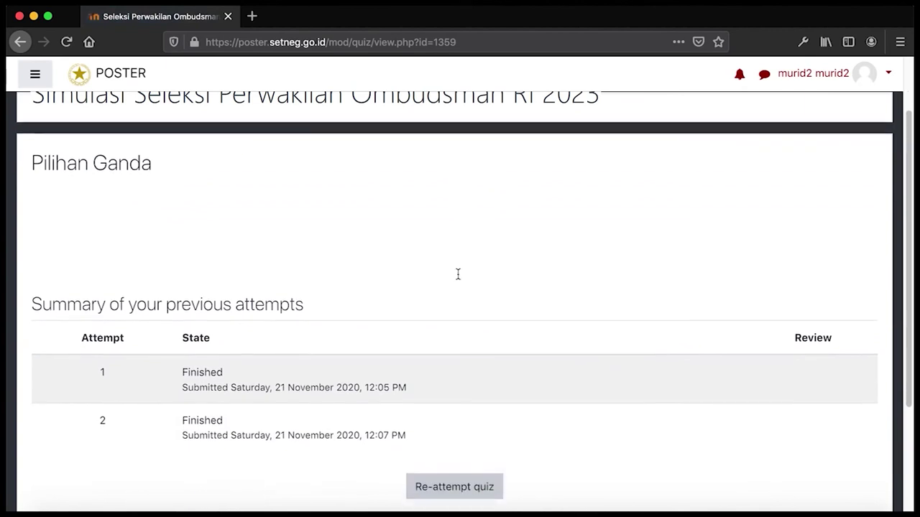
pyautogui.scroll(2, 457, 280)
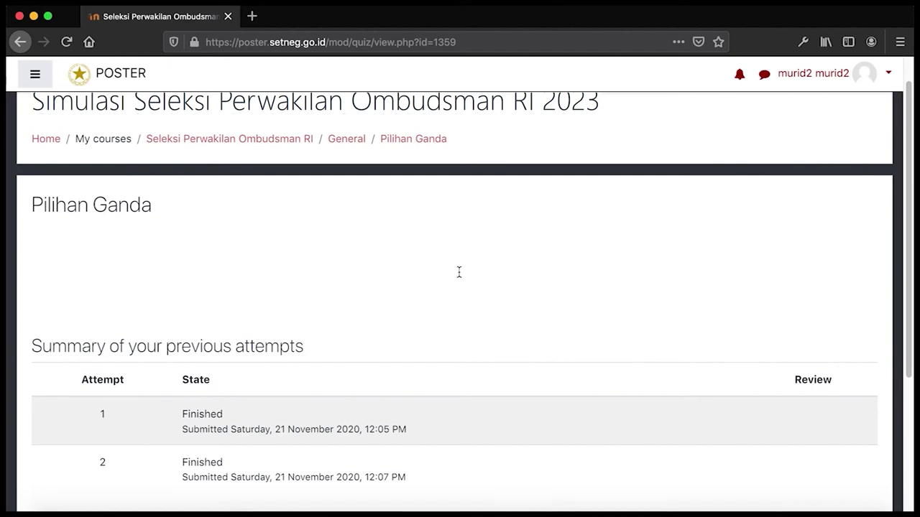
pyautogui.scroll(-2, 464, 287)
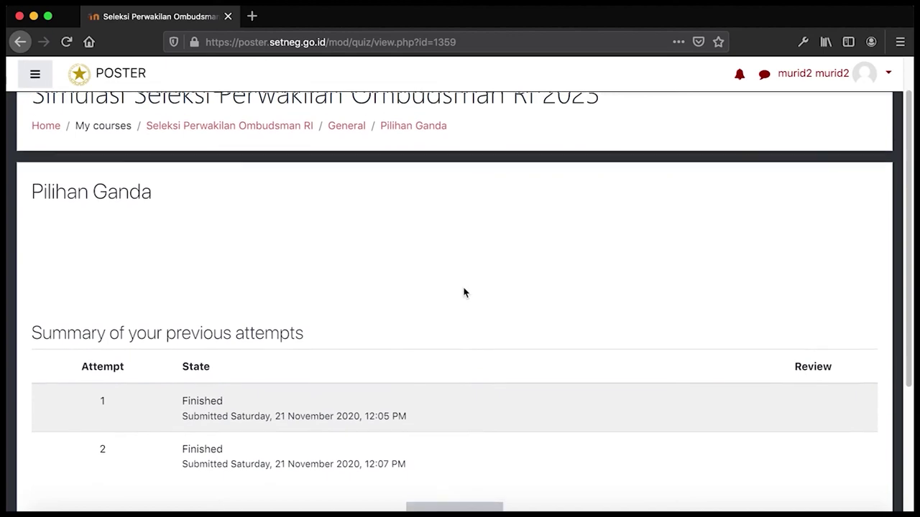
pyautogui.scroll(2, 463, 292)
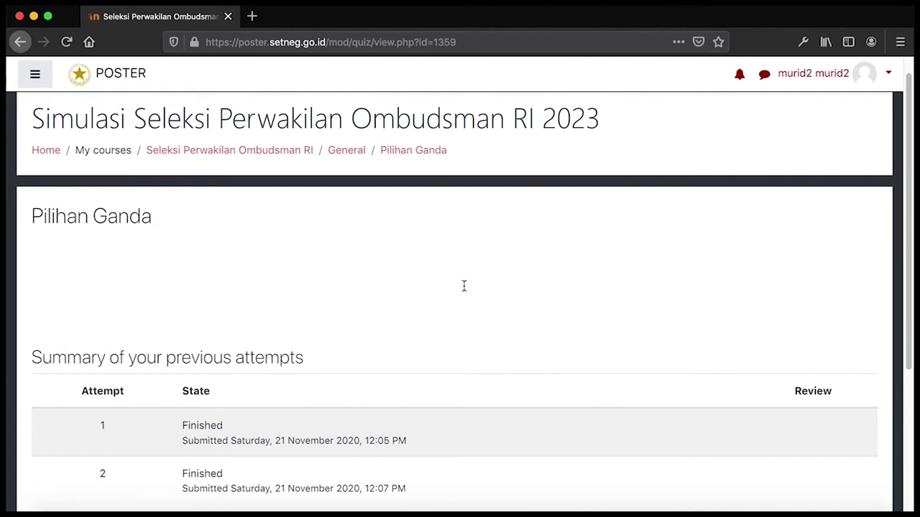
pyautogui.scroll(1, 463, 286)
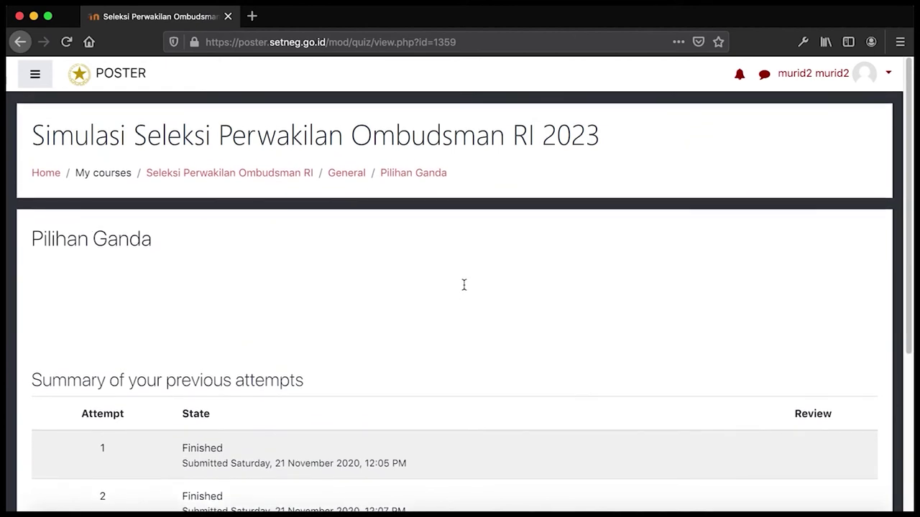
pyautogui.scroll(-1, 314, 260)
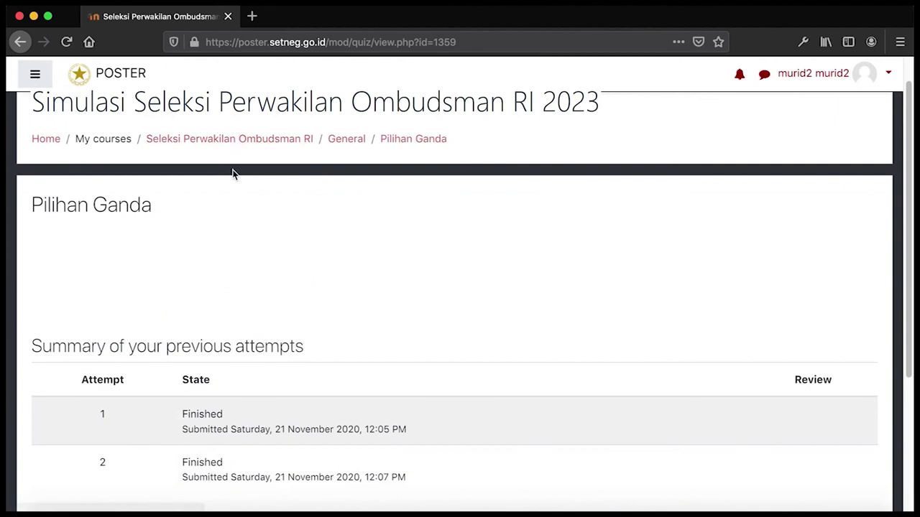
pyautogui.click(245, 146)
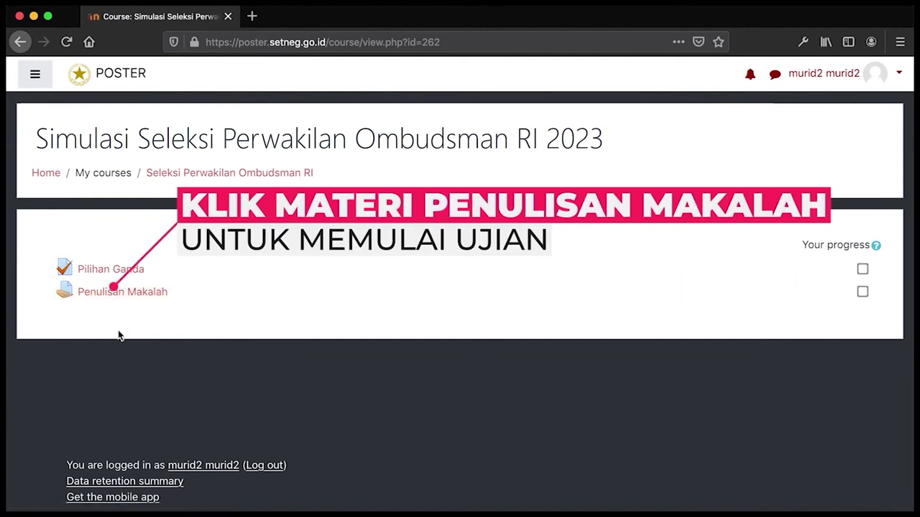
# Step: Open the Penulisan Makalah assignment and choose Add submission to reach its online text form
pyautogui.click(107, 295)
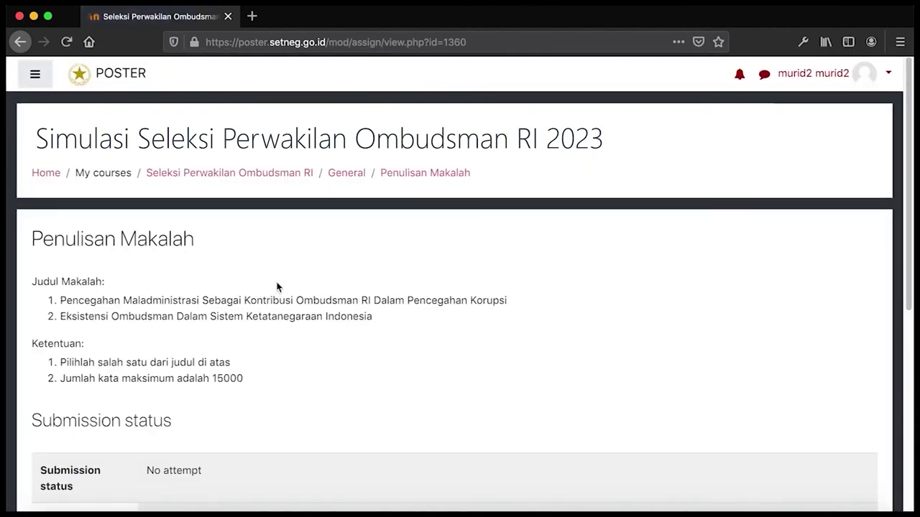
pyautogui.scroll(-3, 310, 241)
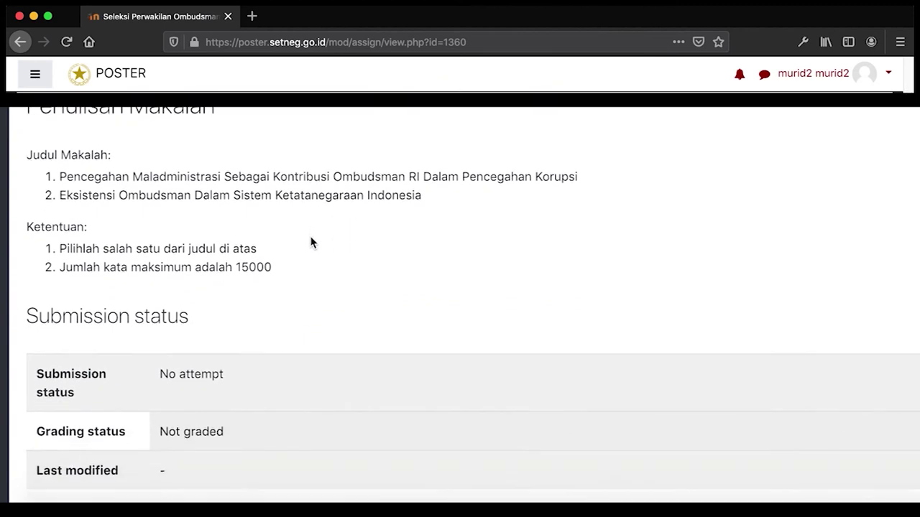
pyautogui.scroll(5, 311, 241)
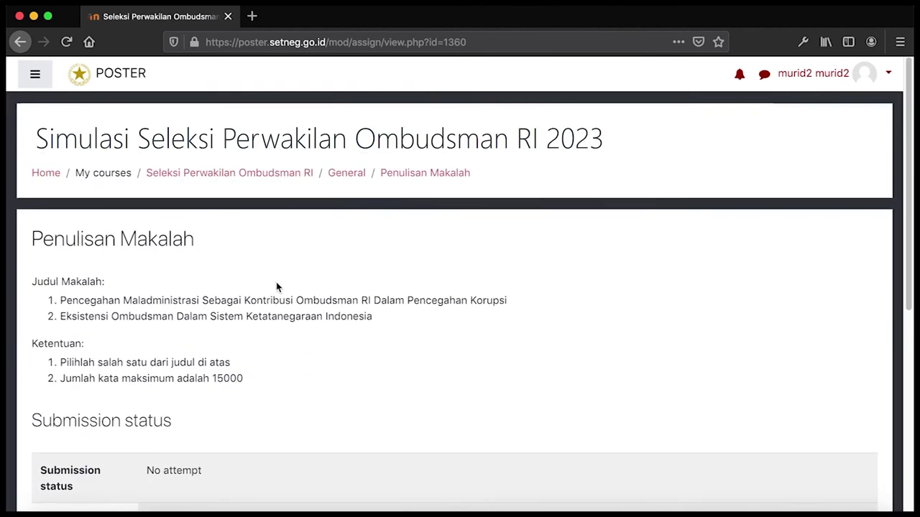
pyautogui.scroll(-3, 276, 286)
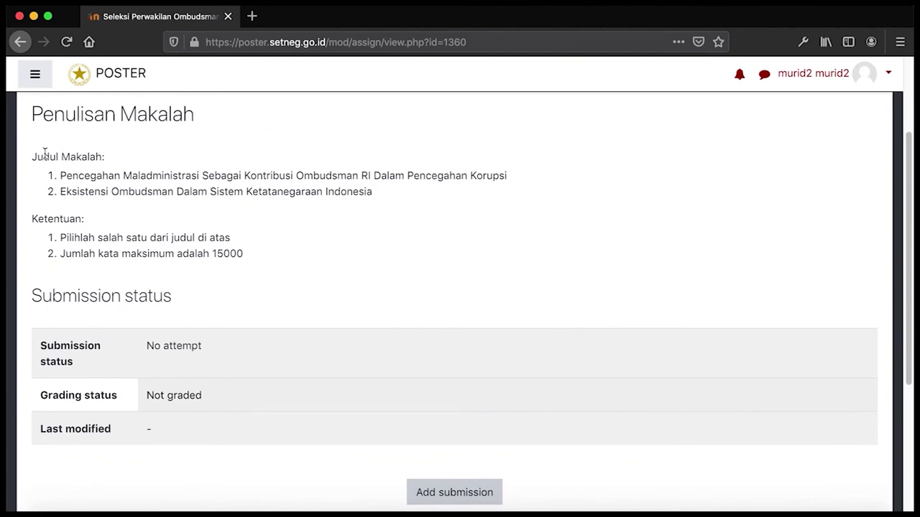
pyautogui.scroll(1, 34, 156)
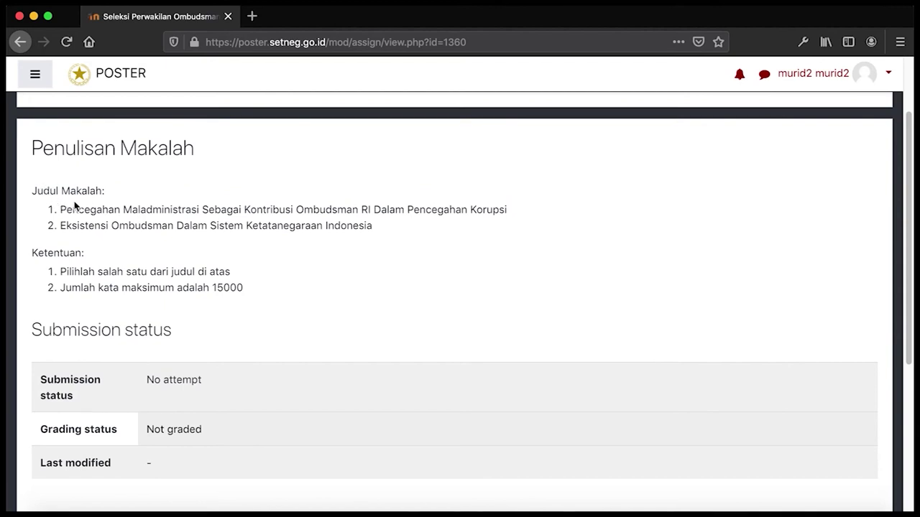
pyautogui.scroll(1, 75, 207)
pyautogui.scroll(-1, 127, 226)
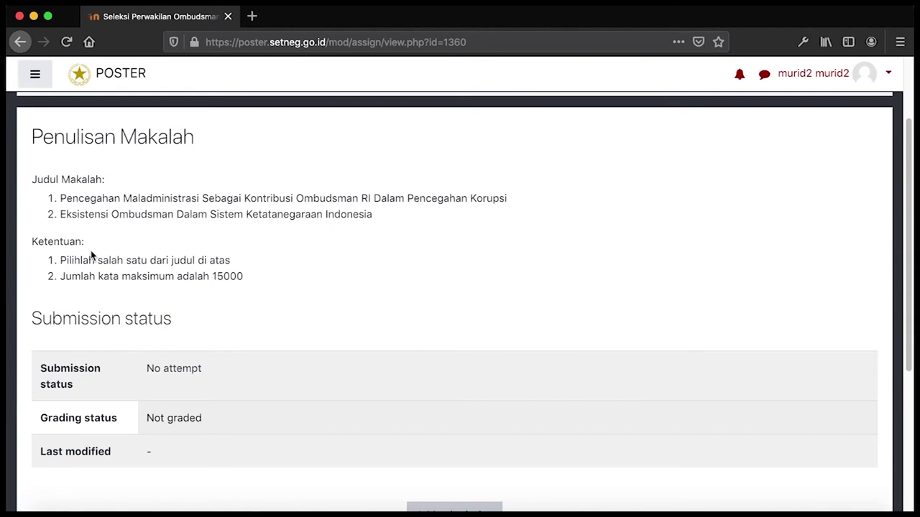
pyautogui.scroll(-1, 166, 251)
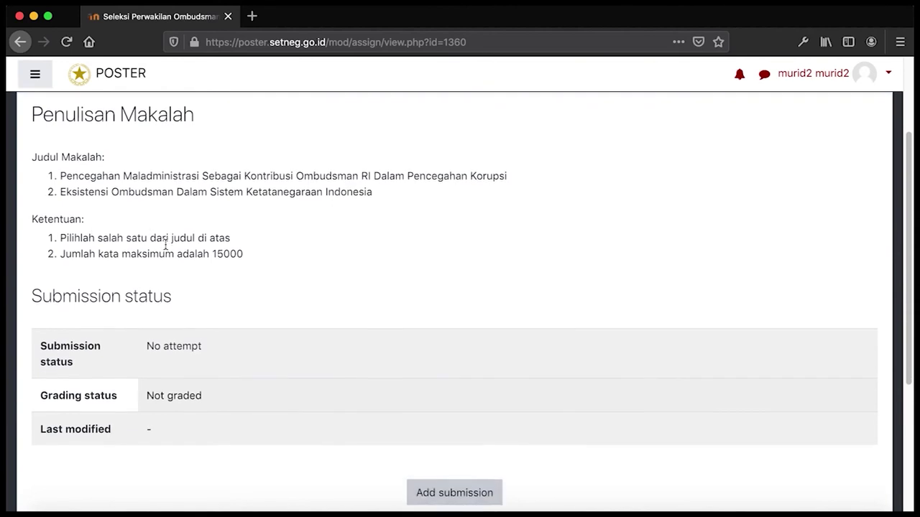
pyautogui.scroll(1, 222, 246)
pyautogui.scroll(1, 84, 238)
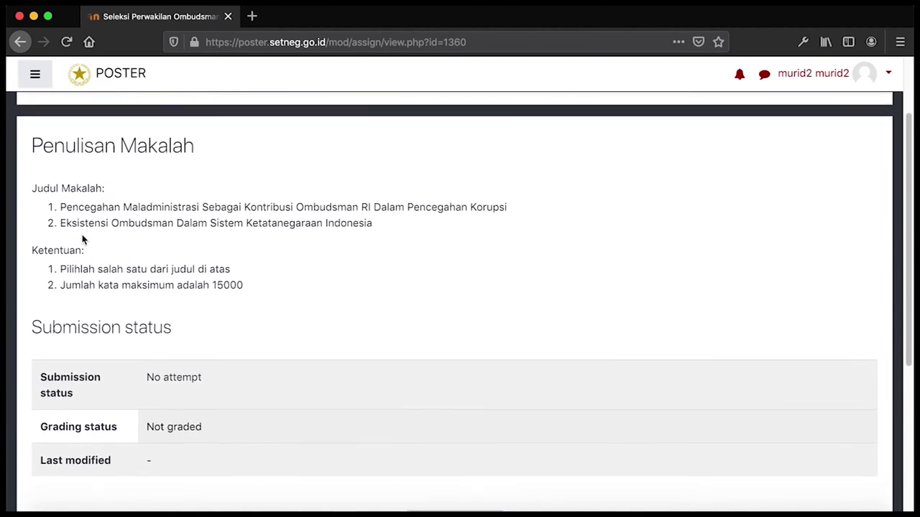
pyautogui.scroll(-1, 85, 238)
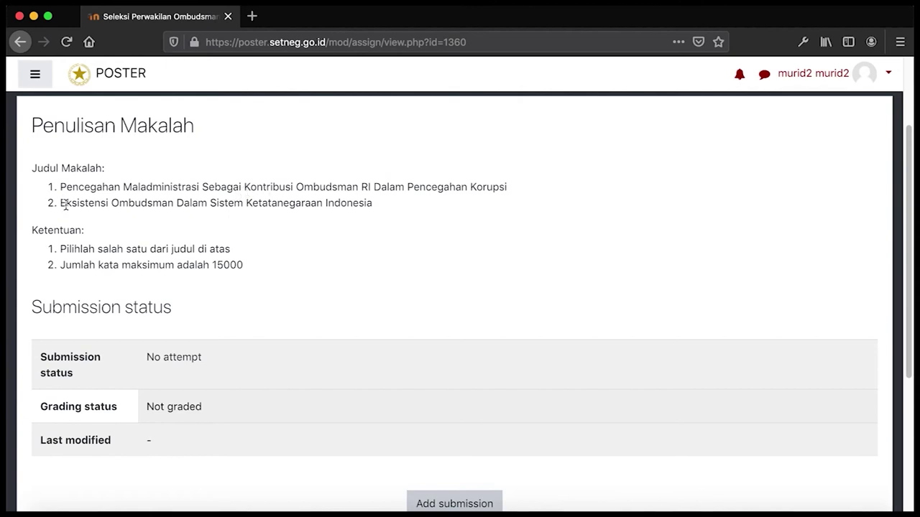
pyautogui.scroll(-2, 220, 203)
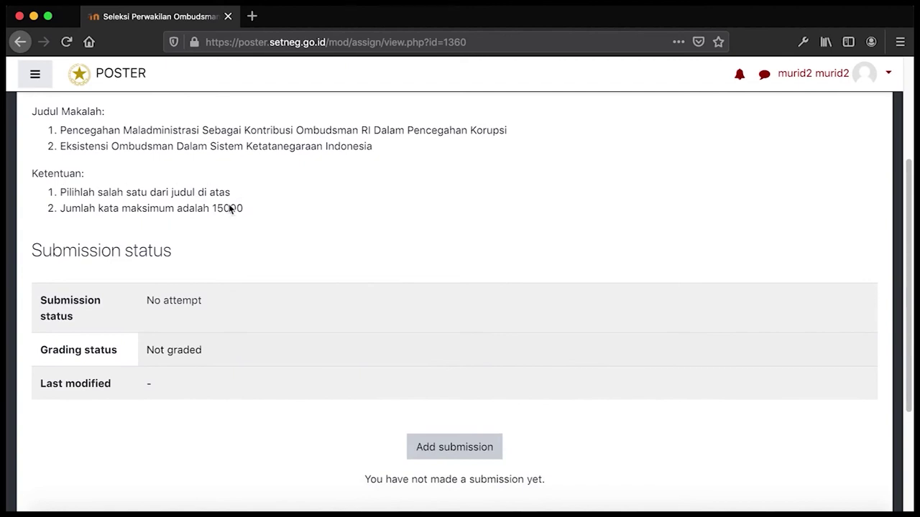
pyautogui.scroll(-2, 225, 202)
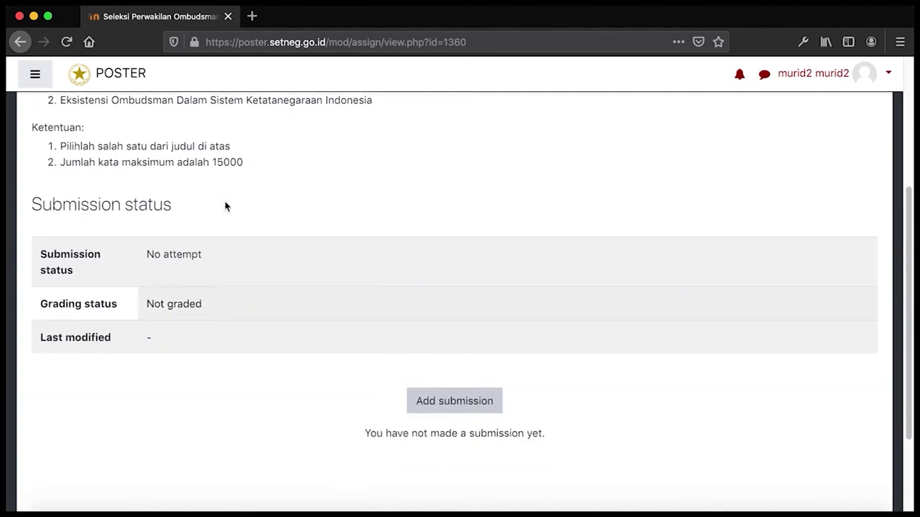
pyautogui.scroll(-1, 226, 207)
pyautogui.scroll(2, 229, 211)
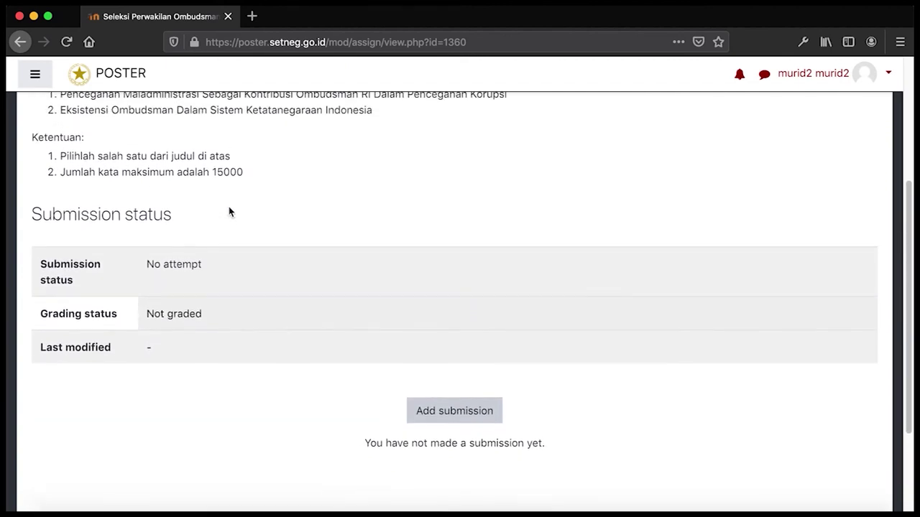
pyautogui.scroll(-3, 282, 265)
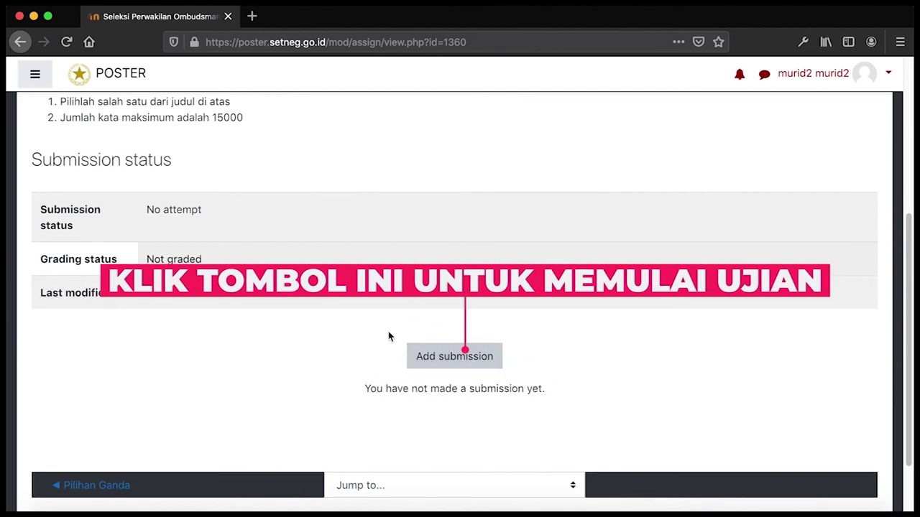
pyautogui.click(440, 359)
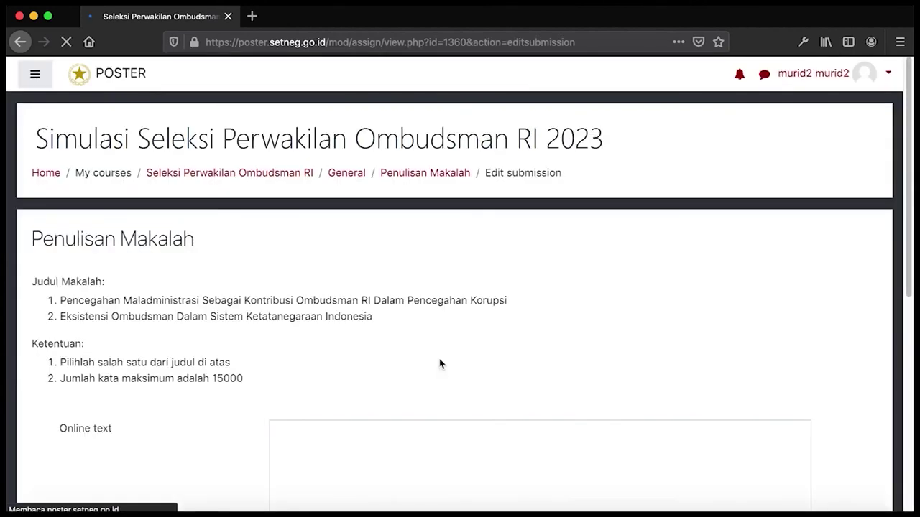
# Step: Enter 'Percobaan Percobaan Simulasi Ombudsman RI' in the empty Online text field
pyautogui.scroll(-5, 354, 286)
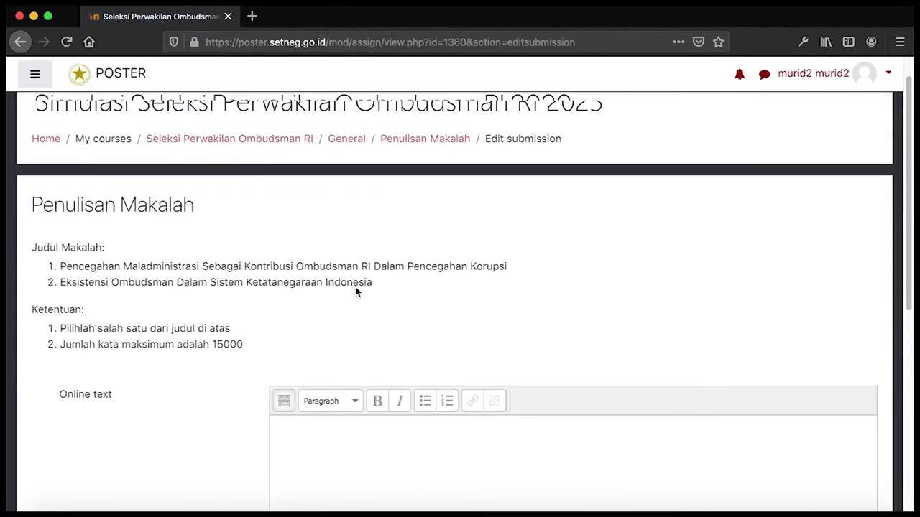
pyautogui.scroll(-1, 372, 236)
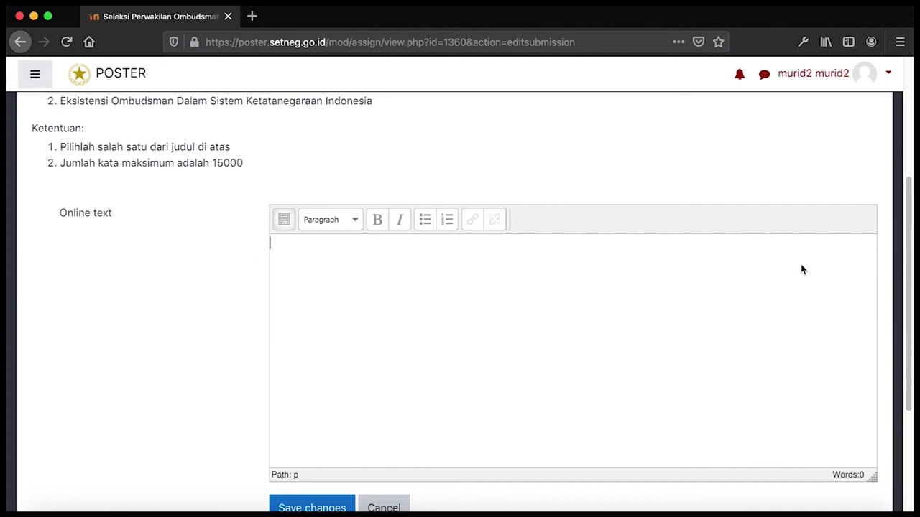
pyautogui.scroll(-1, 363, 283)
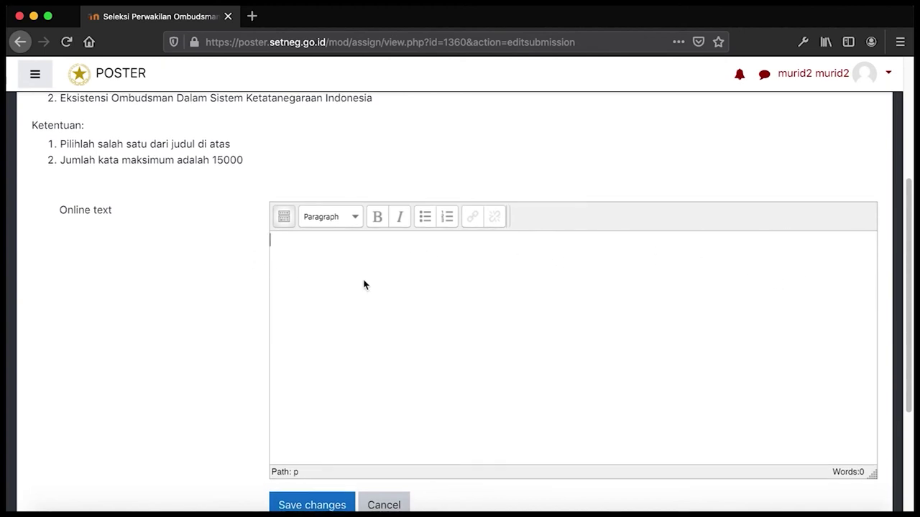
pyautogui.scroll(2, 364, 288)
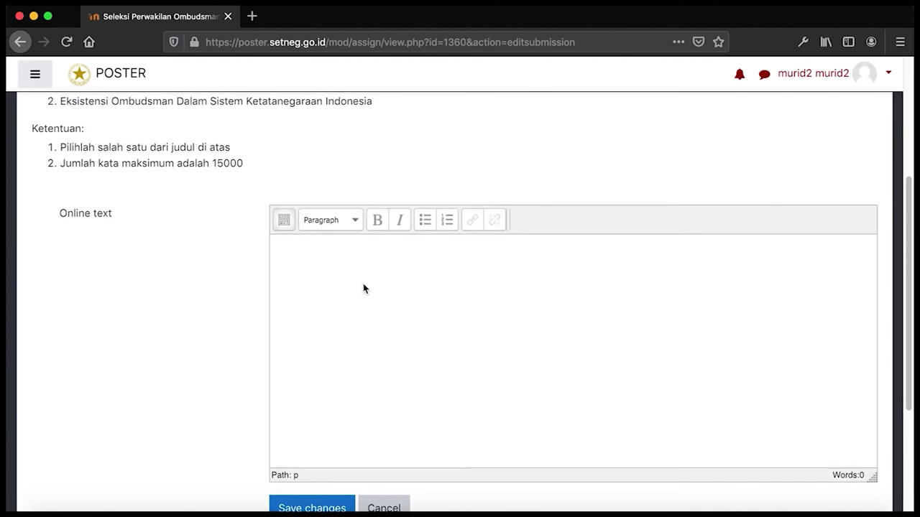
pyautogui.scroll(2, 364, 288)
pyautogui.scroll(-2, 364, 288)
pyautogui.scroll(2, 364, 289)
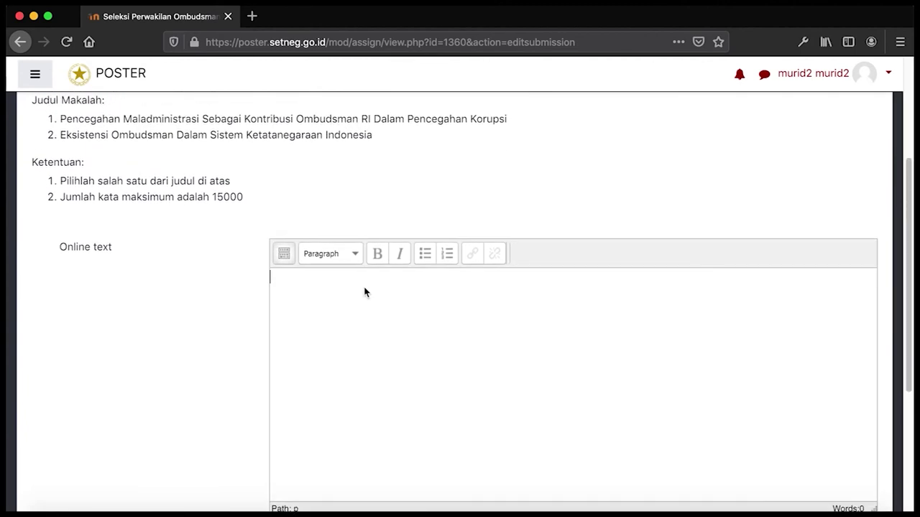
pyautogui.scroll(-4, 374, 304)
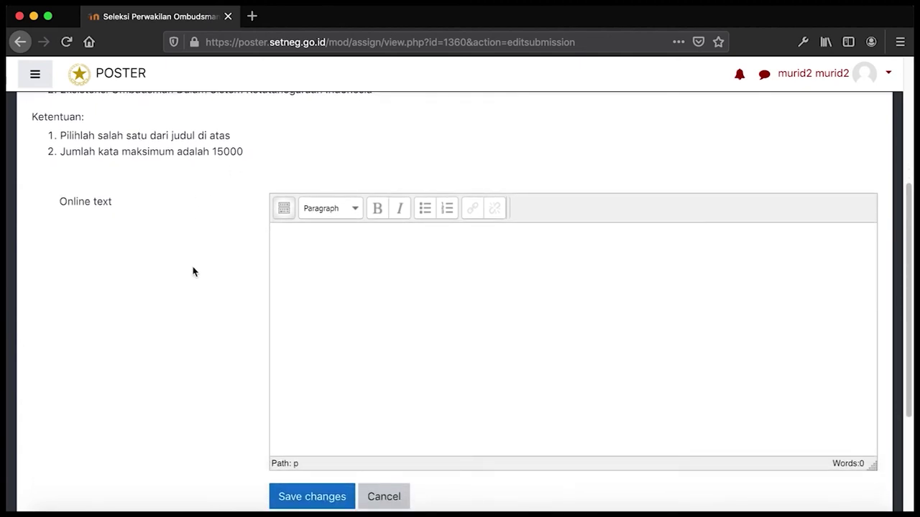
pyautogui.scroll(2, 309, 285)
pyautogui.scroll(-5, 304, 288)
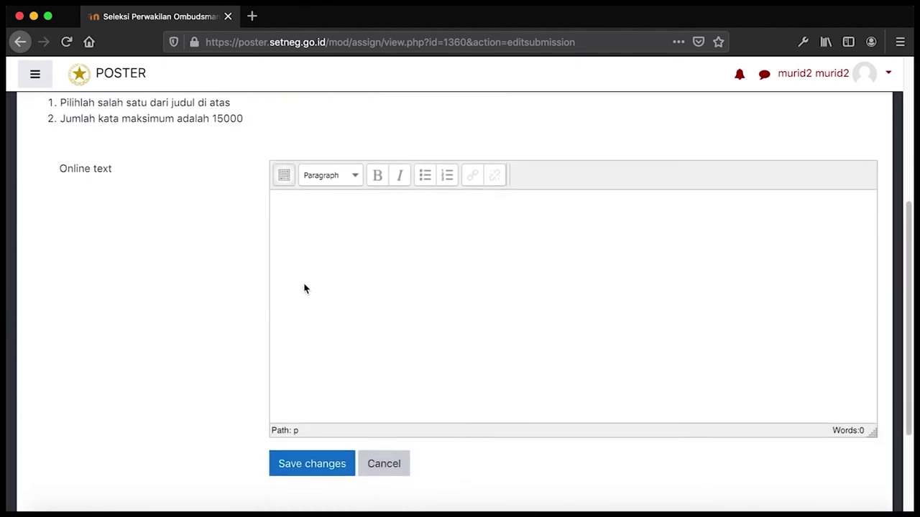
pyautogui.scroll(4, 230, 250)
pyautogui.scroll(3, 230, 252)
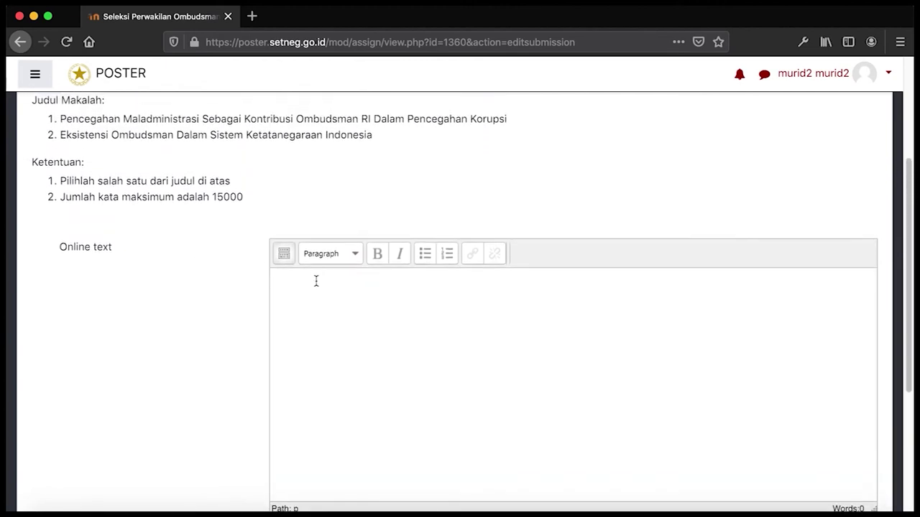
pyautogui.write('Percobaan Percobaan Simulasi Ombudsman RI')
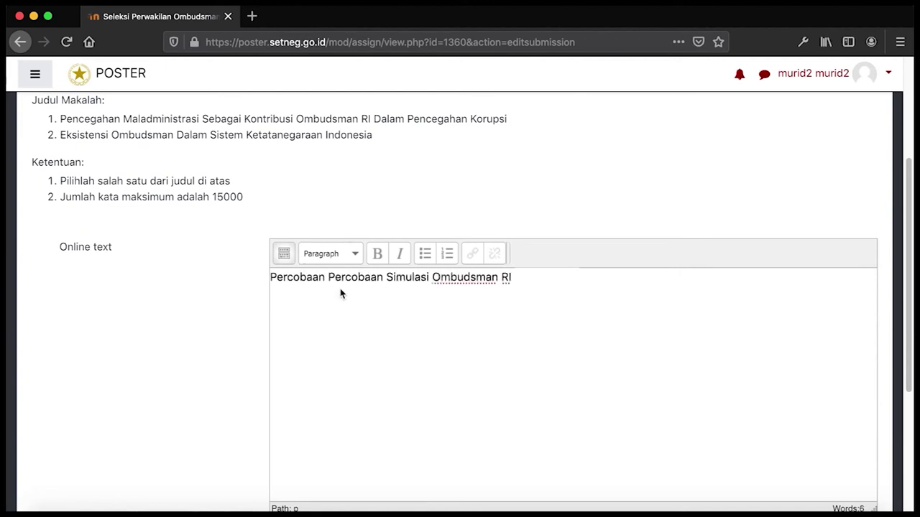
pyautogui.scroll(1, 448, 308)
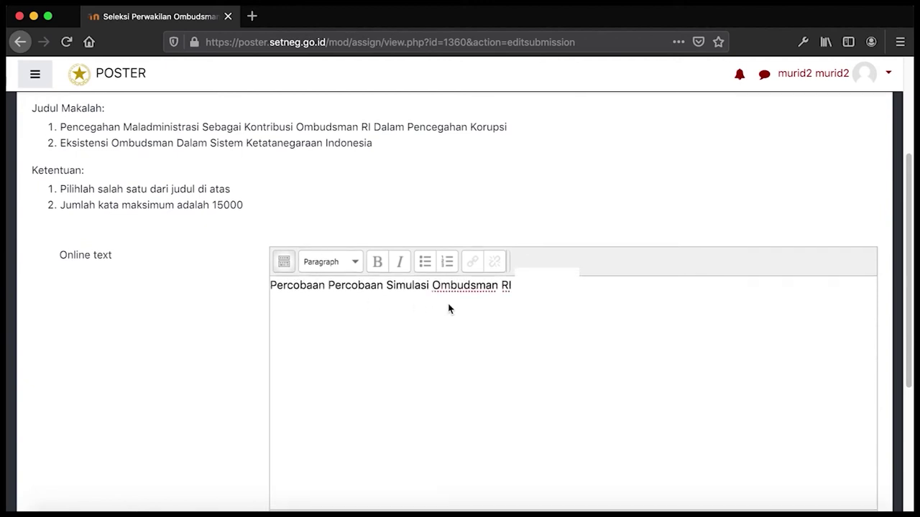
pyautogui.scroll(-2, 447, 308)
pyautogui.scroll(-1, 448, 315)
pyautogui.scroll(3, 450, 318)
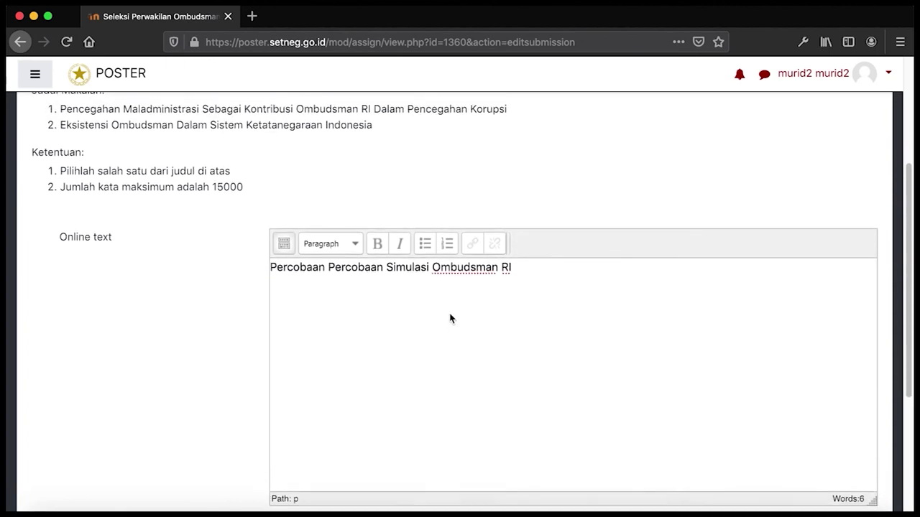
pyautogui.write('2020')
pyautogui.press('BackSpace')
pyautogui.press('BackSpace')
pyautogui.press('BackSpace')
pyautogui.press('BackSpace')
pyautogui.press('BackSpace')
pyautogui.scroll(1, 286, 265)
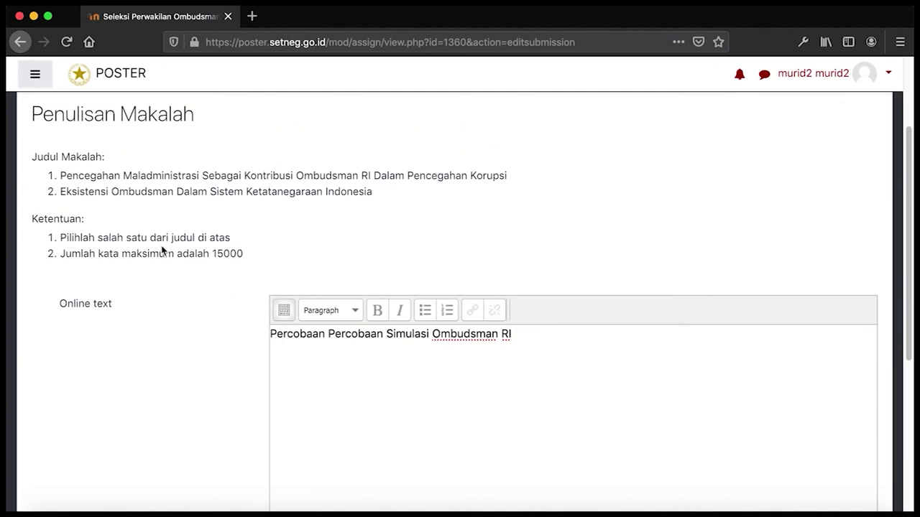
pyautogui.scroll(-4, 199, 255)
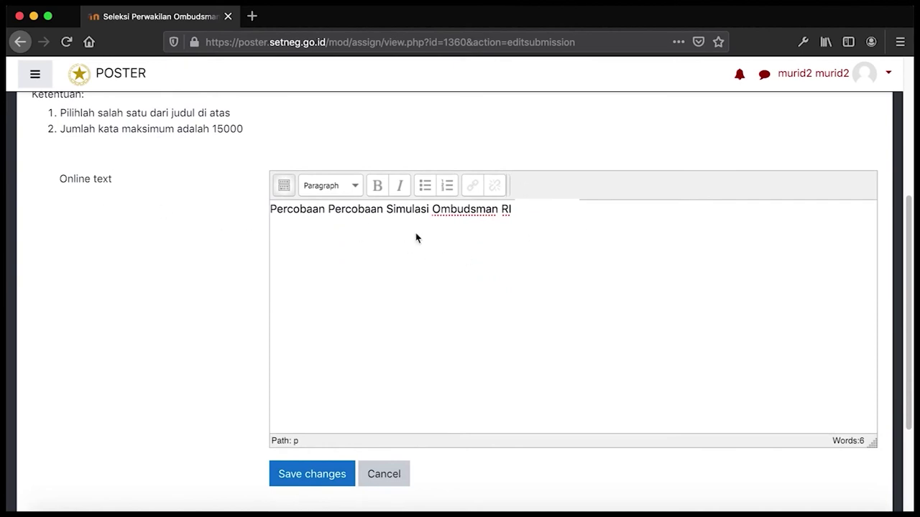
pyautogui.scroll(-2, 561, 285)
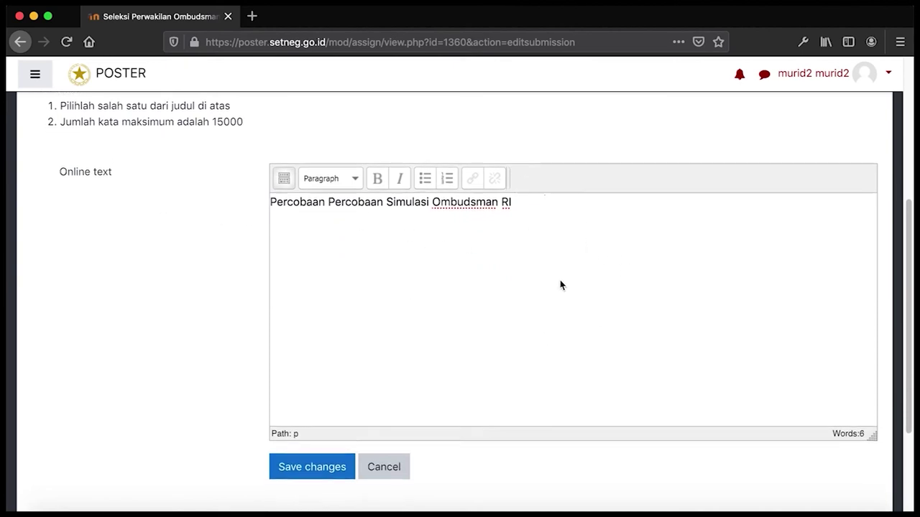
pyautogui.scroll(2, 561, 285)
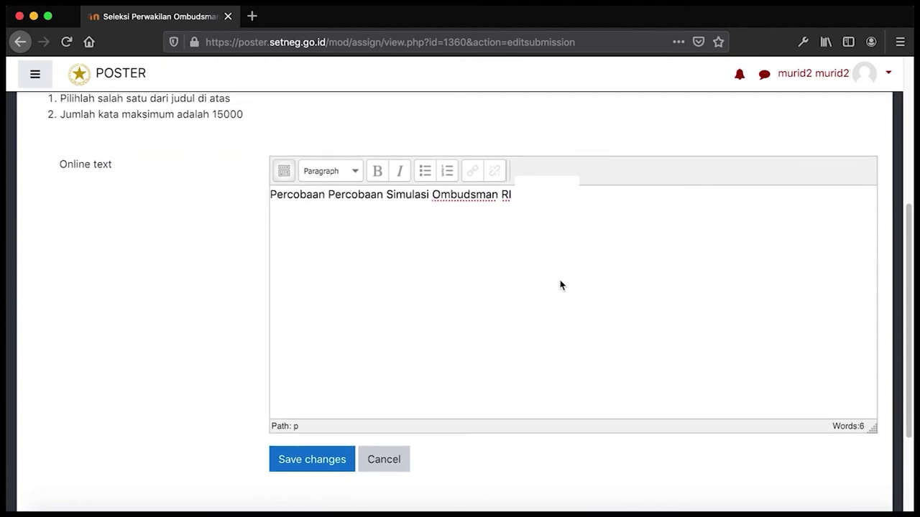
# Step: Expand the editor toolbar to show all buttons and make the first Percobaan bold
pyautogui.doubleClick(287, 201)
pyautogui.click(287, 201)
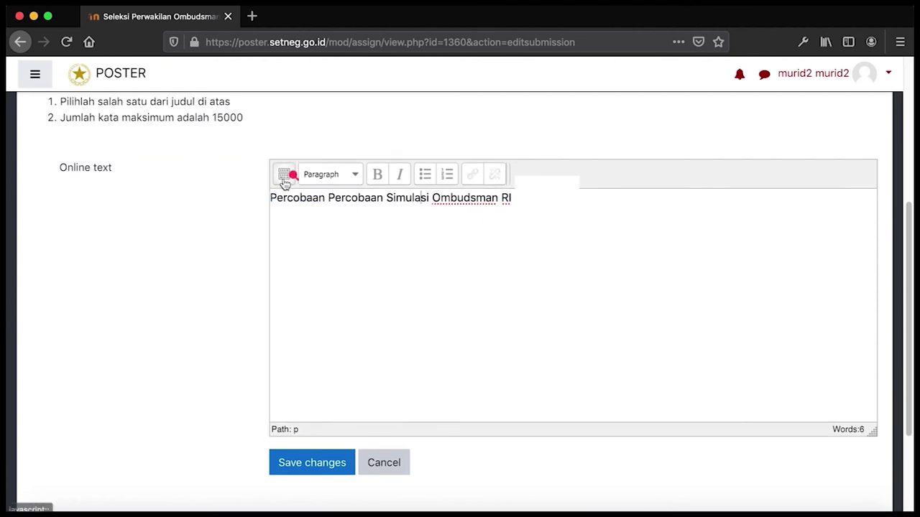
pyautogui.click(284, 175)
pyautogui.click(283, 175)
pyautogui.click(284, 175)
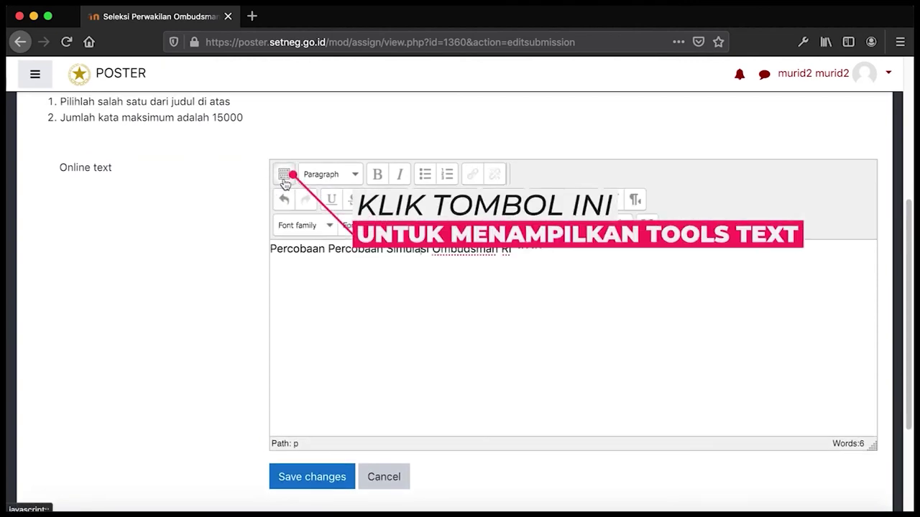
pyautogui.click(299, 256)
pyautogui.doubleClick(299, 256)
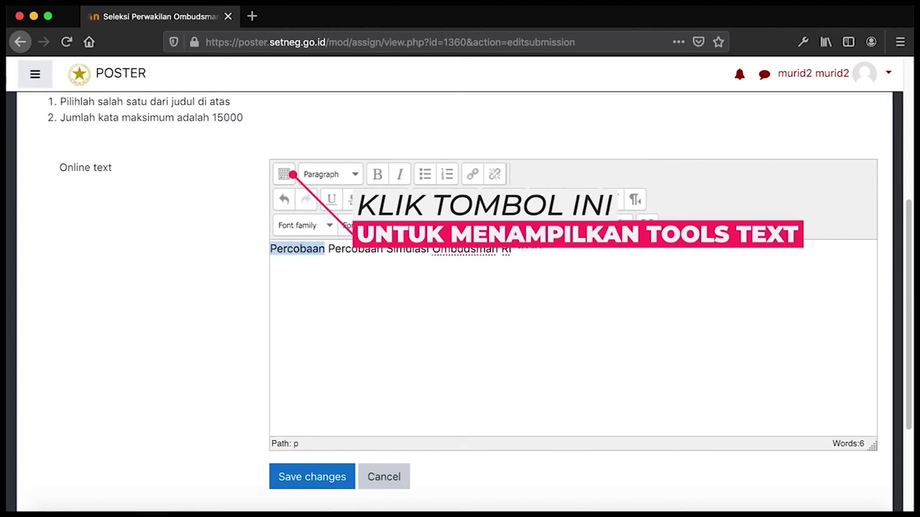
pyautogui.click(380, 179)
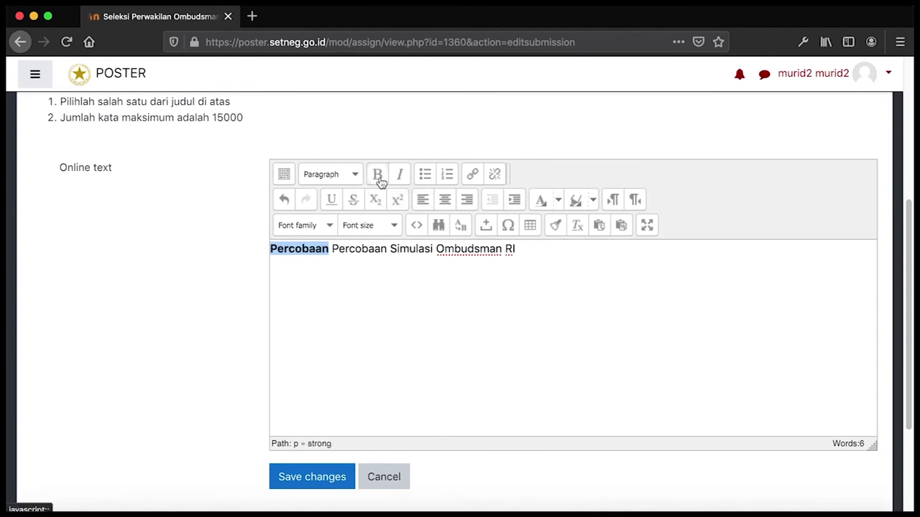
# Step: Italicise the second Percobaan, underline Simulasi and strike through Ombudsman
pyautogui.doubleClick(369, 249)
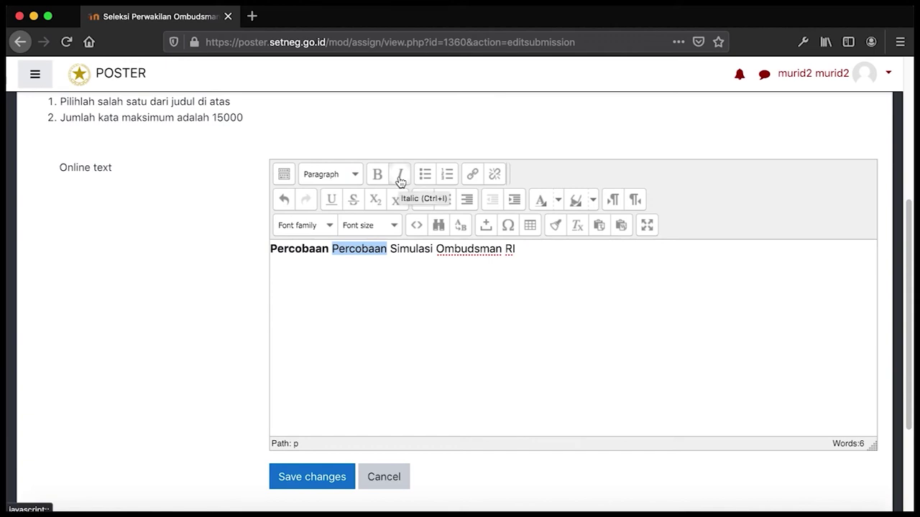
pyautogui.click(401, 179)
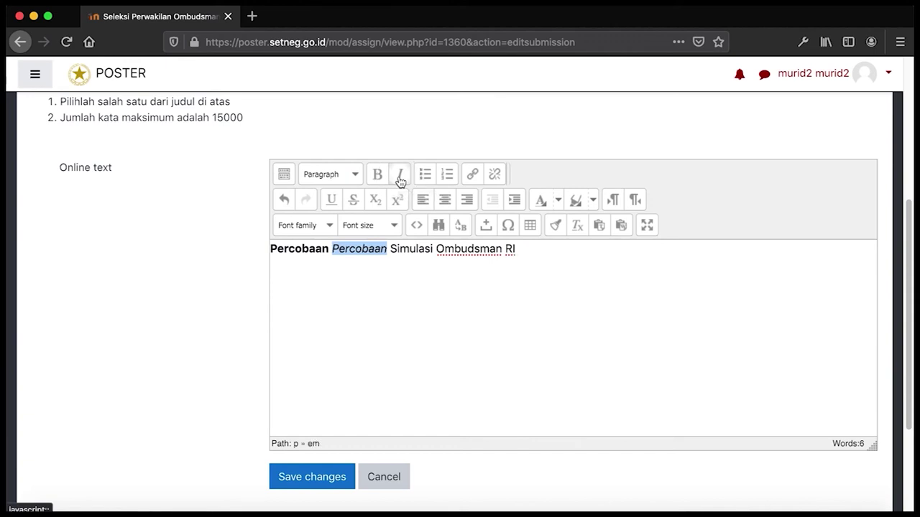
pyautogui.doubleClick(411, 250)
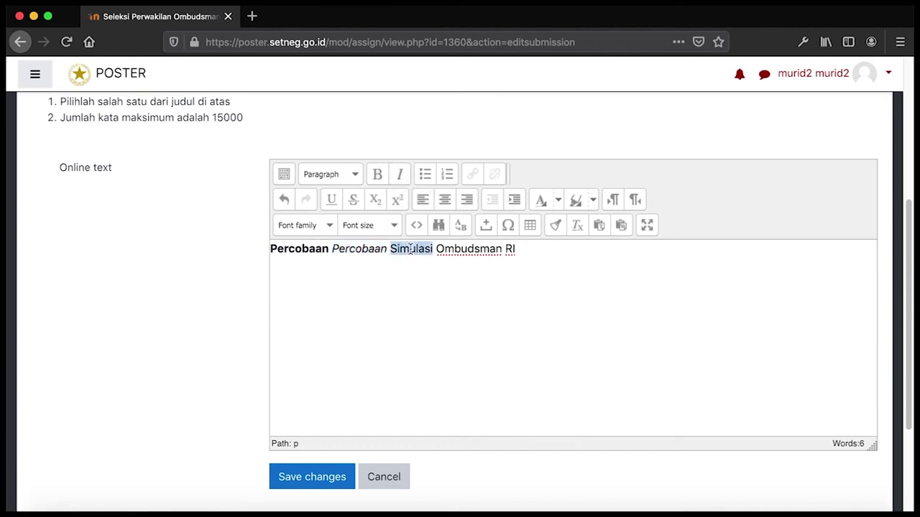
pyautogui.click(333, 200)
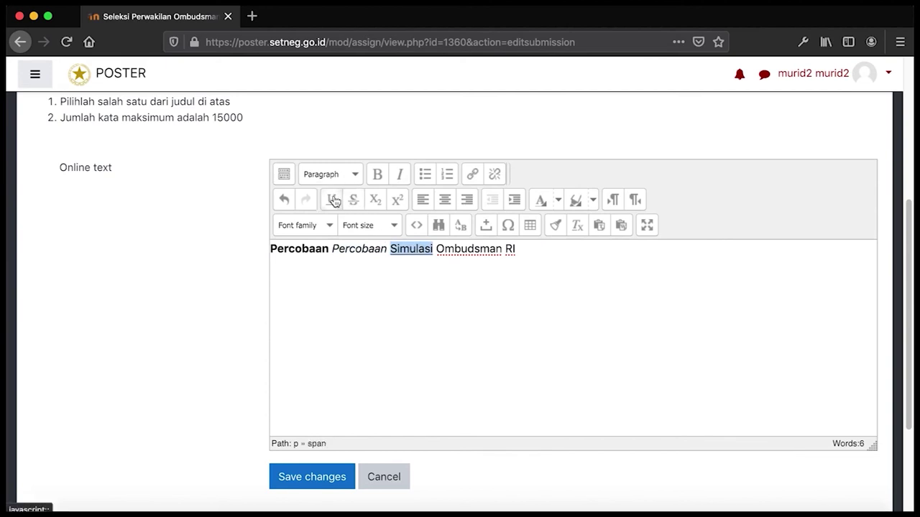
pyautogui.doubleClick(460, 249)
pyautogui.click(354, 202)
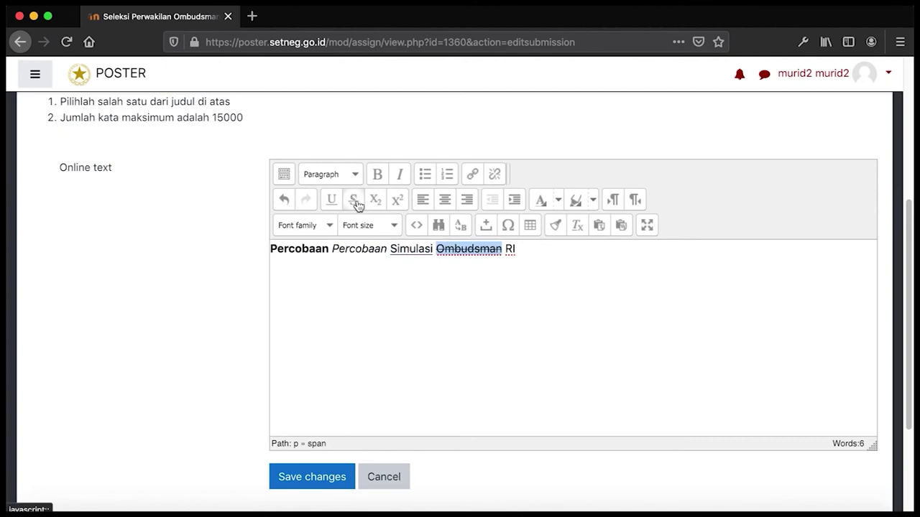
pyautogui.click(573, 249)
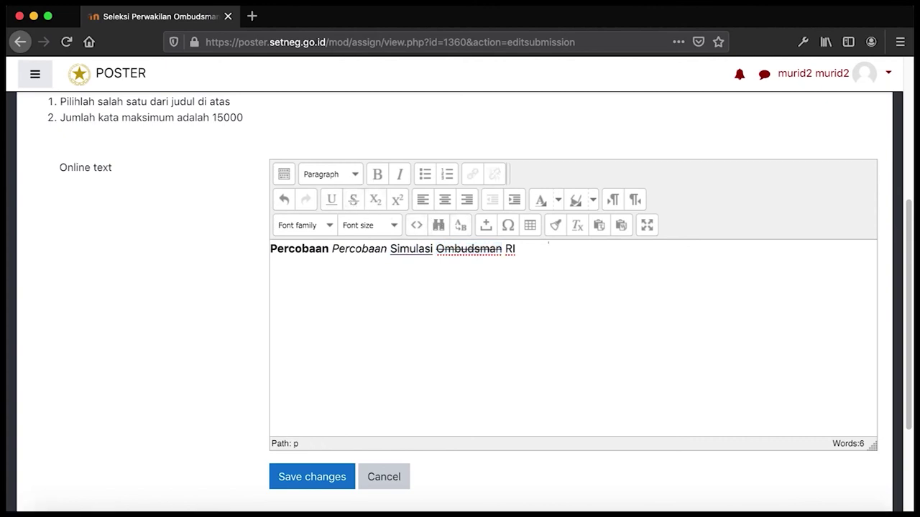
# Step: Add three PERCOBAAN lines below the first line, aligned left, centre and right
pyautogui.write('PERCOBAAN')
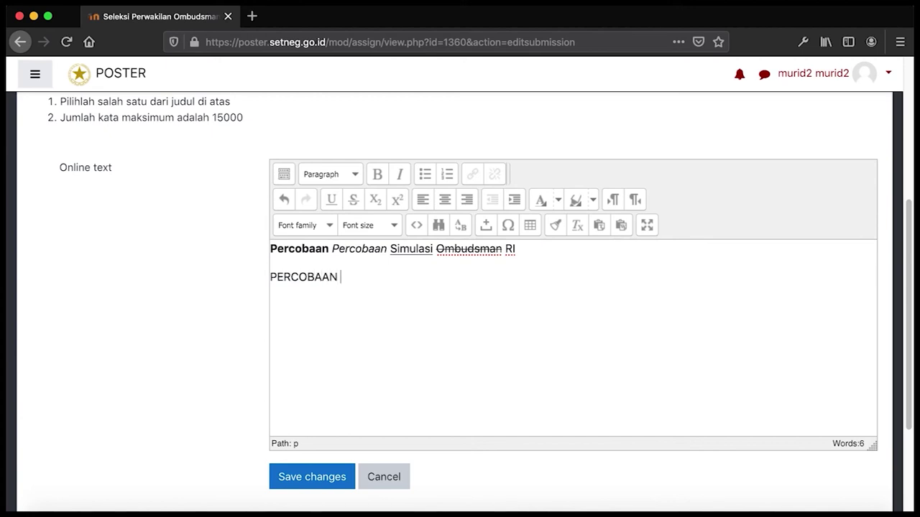
pyautogui.doubleClick(305, 276)
pyautogui.press('super+c')
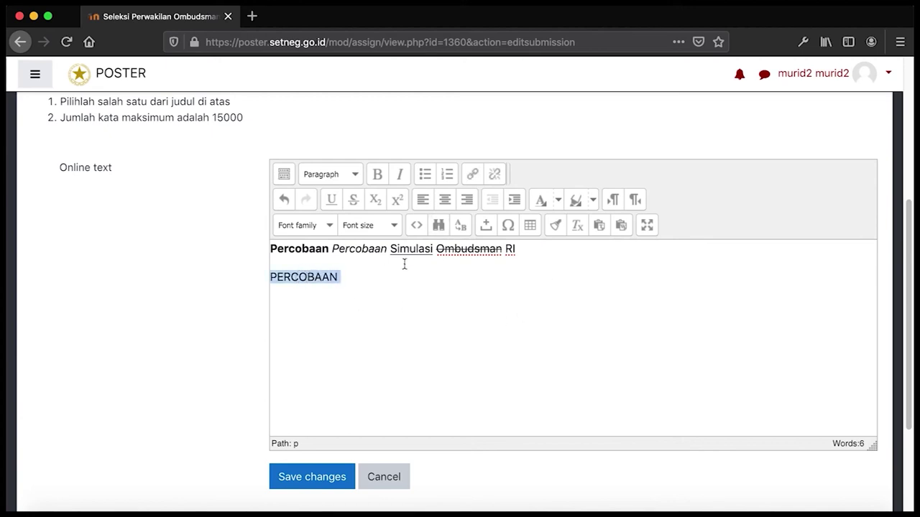
pyautogui.click(395, 304)
pyautogui.press('Return')
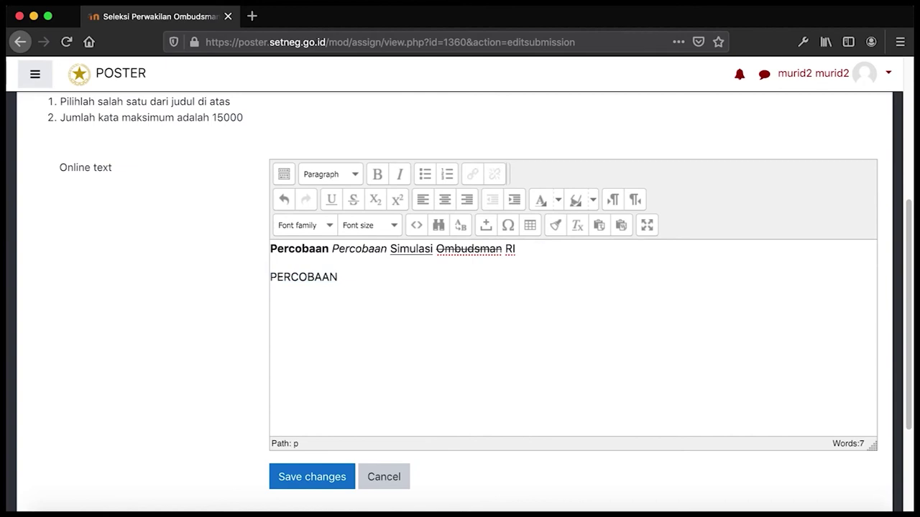
pyautogui.press('super+v')
pyautogui.press('Return')
pyautogui.press('super+v')
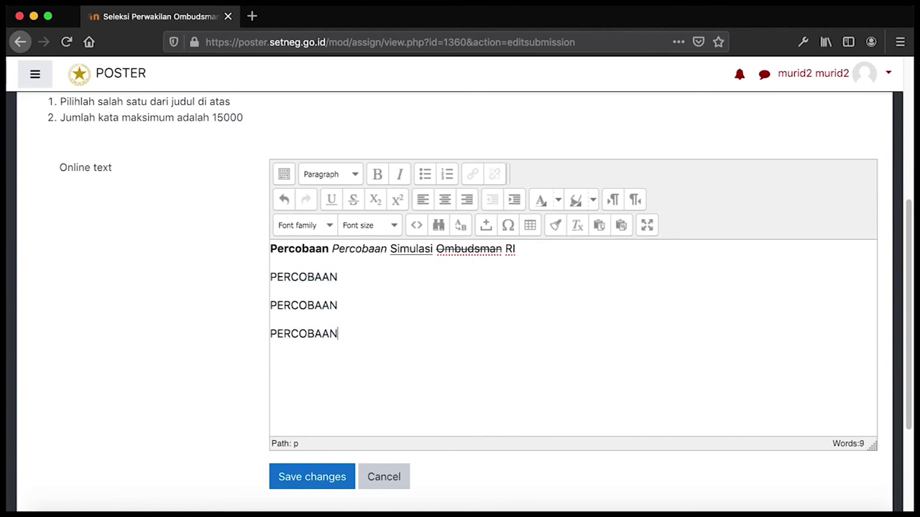
pyautogui.doubleClick(305, 276)
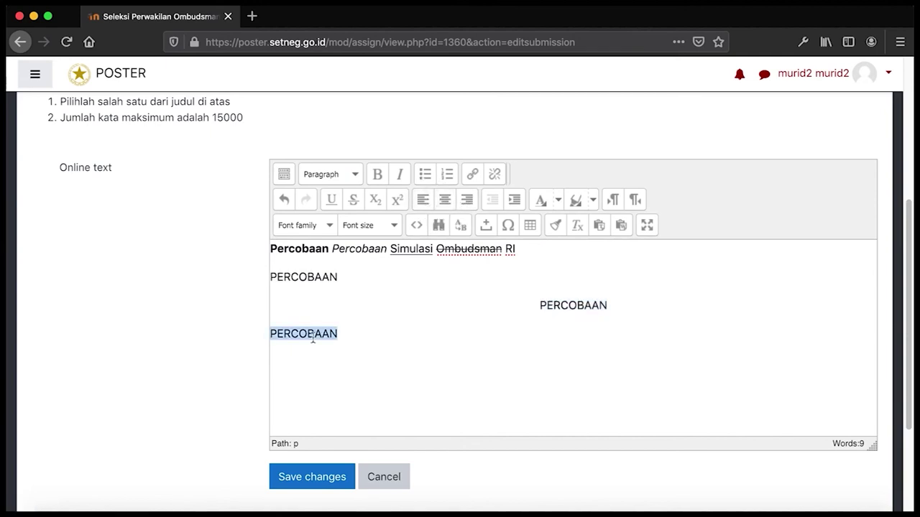
pyautogui.click(467, 199)
pyautogui.click(841, 328)
pyautogui.scroll(-1, 495, 329)
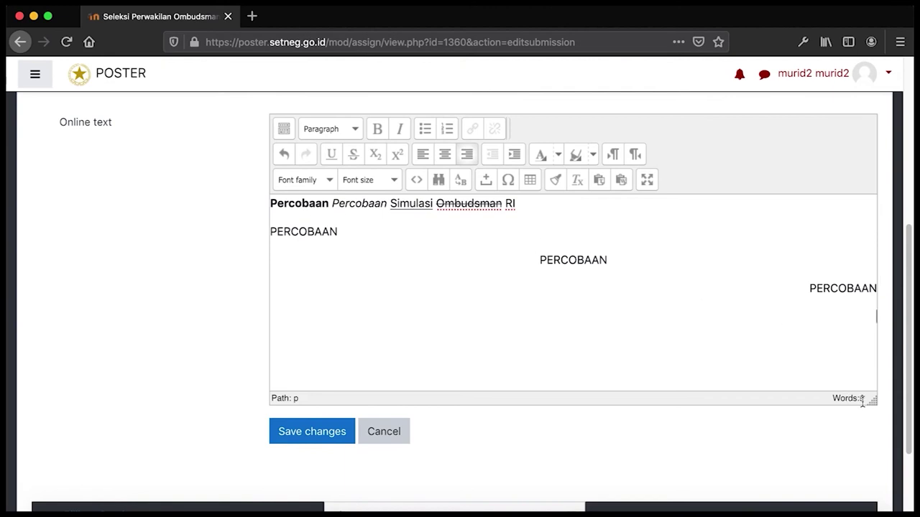
# Step: Set the empty final line back to left alignment, leaving the 9-word text ready to save
pyautogui.scroll(3, 139, 239)
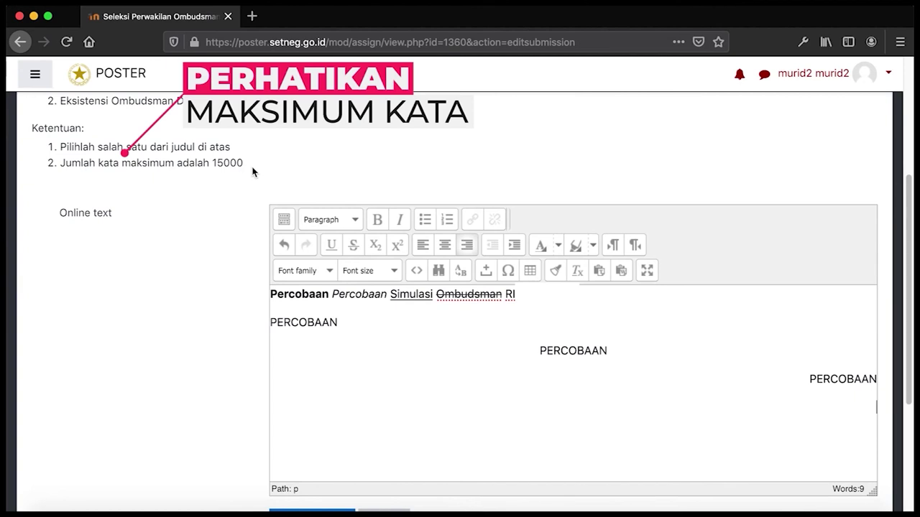
pyautogui.scroll(-1, 236, 180)
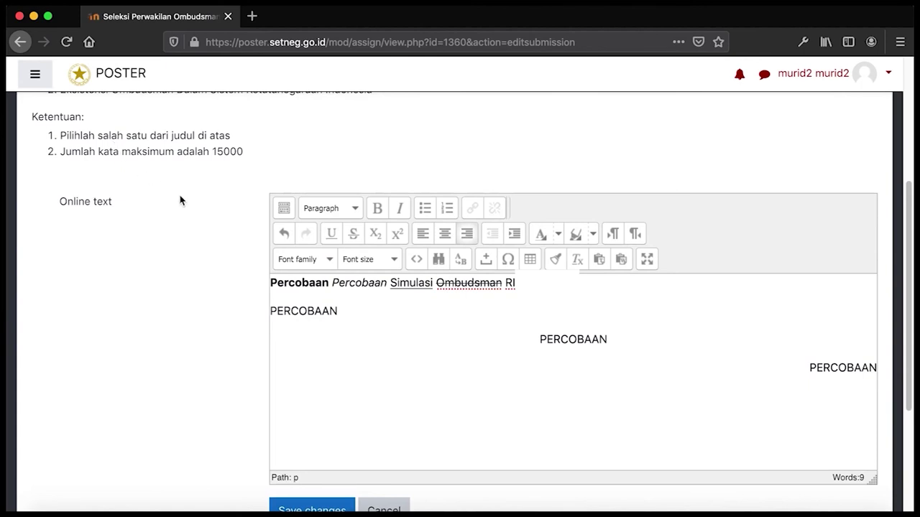
pyautogui.scroll(4, 181, 201)
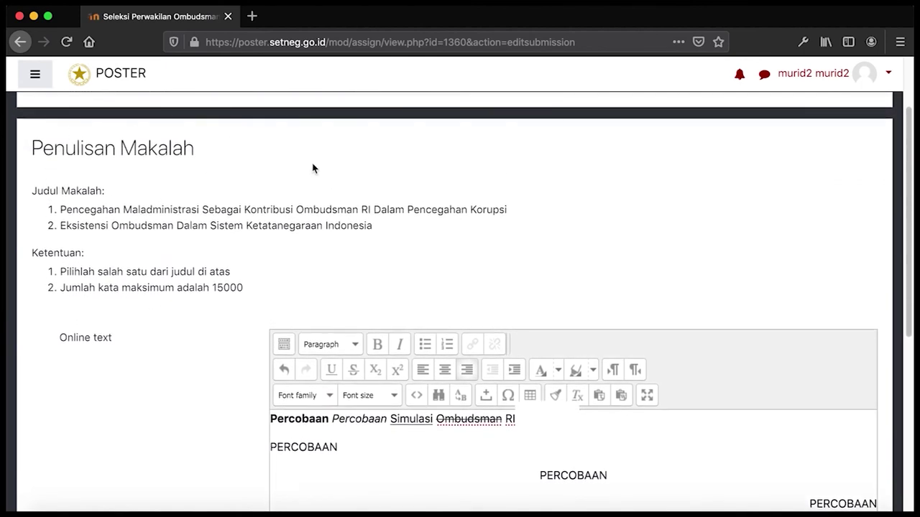
pyautogui.scroll(-8, 200, 293)
pyautogui.scroll(6, 204, 279)
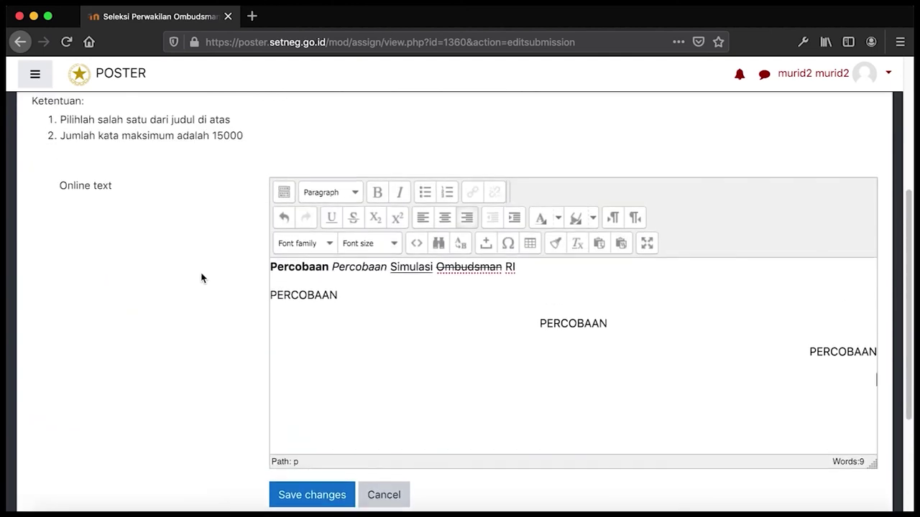
pyautogui.scroll(-1, 228, 236)
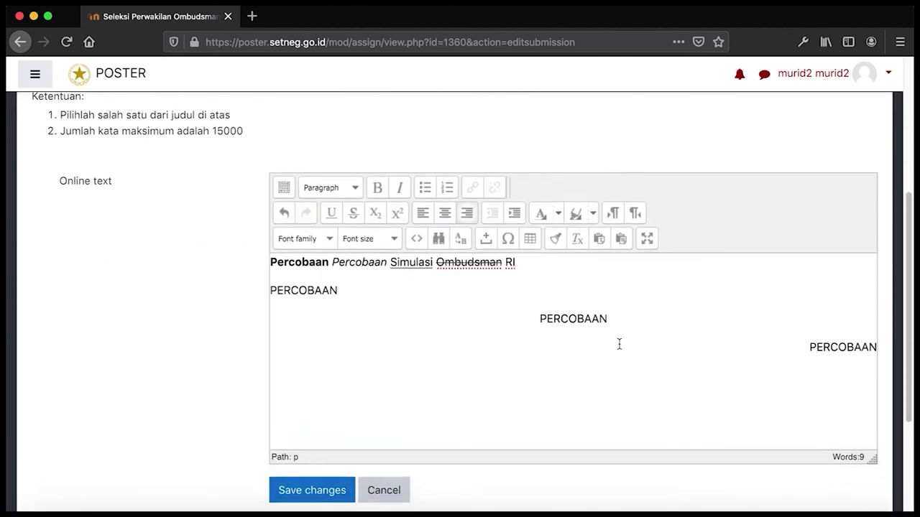
pyautogui.tripleClick(860, 457)
pyautogui.click(854, 421)
pyautogui.click(423, 216)
pyautogui.scroll(-4, 572, 308)
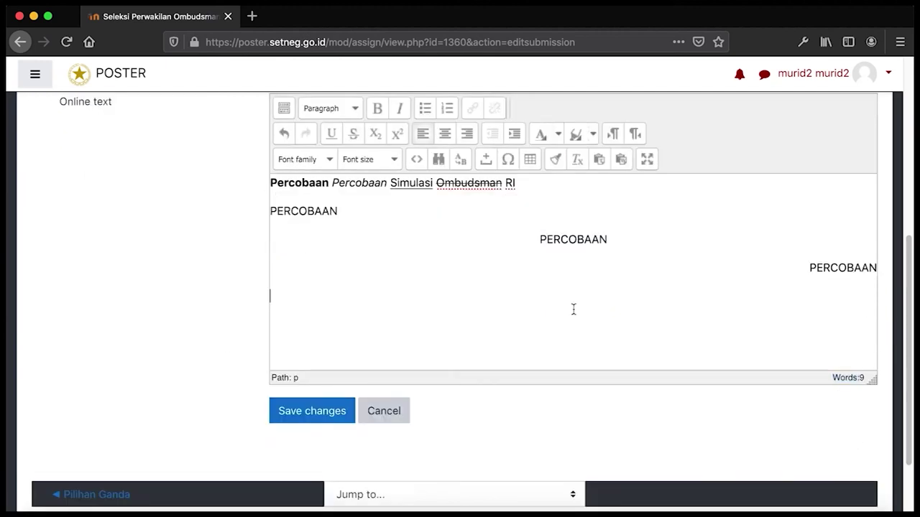
pyautogui.scroll(3, 280, 295)
pyautogui.scroll(-2, 243, 301)
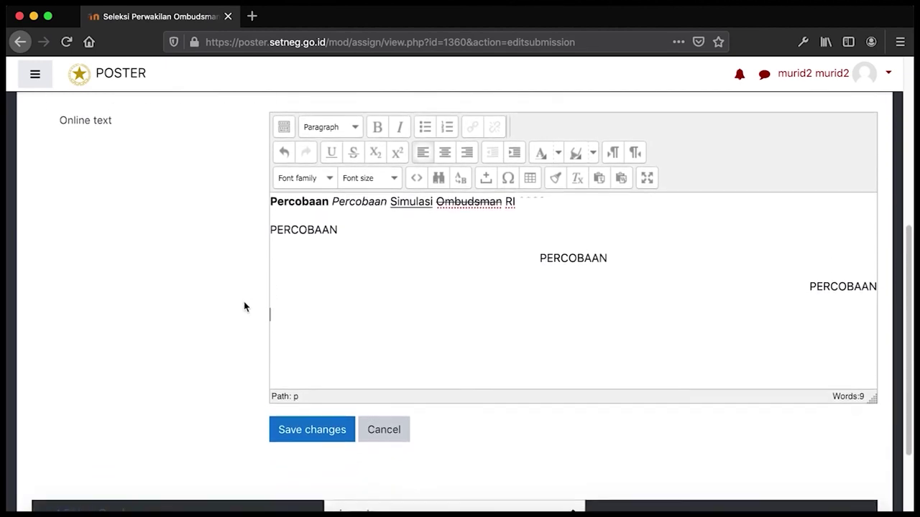
pyautogui.scroll(-1, 224, 302)
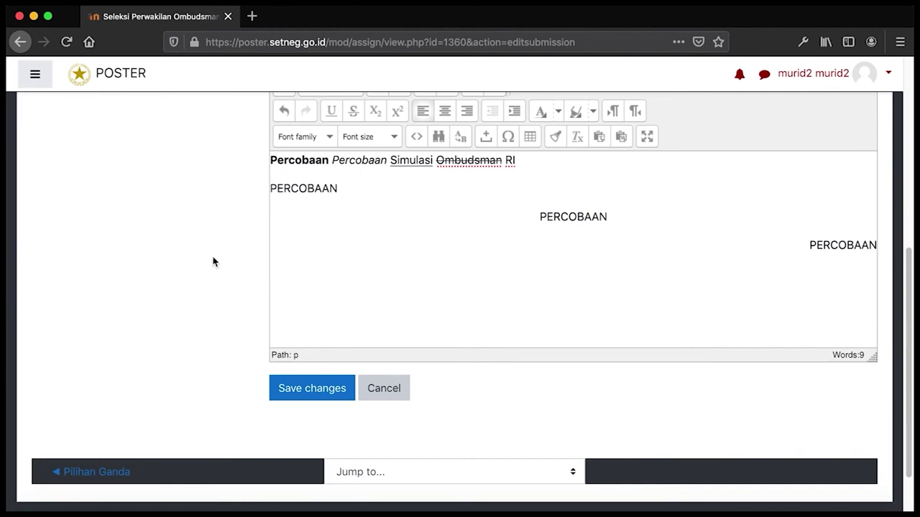
pyautogui.scroll(2, 213, 262)
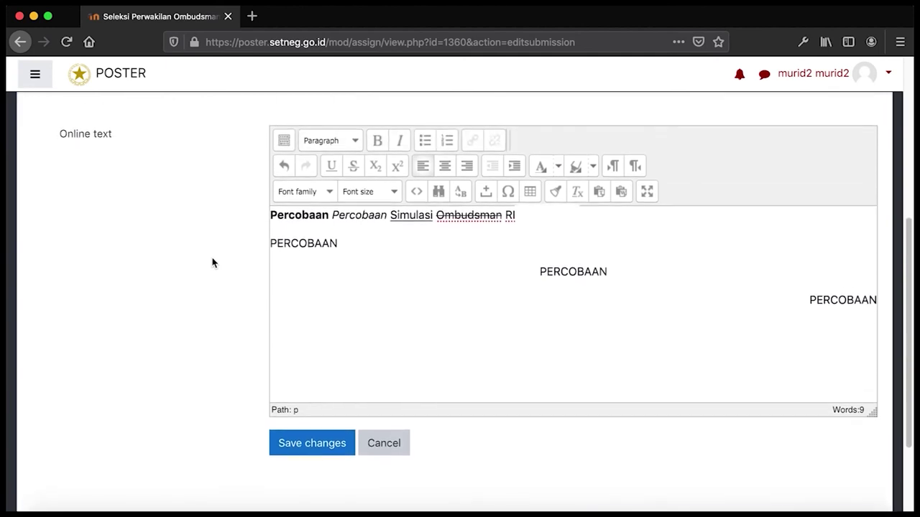
pyautogui.scroll(-2, 213, 263)
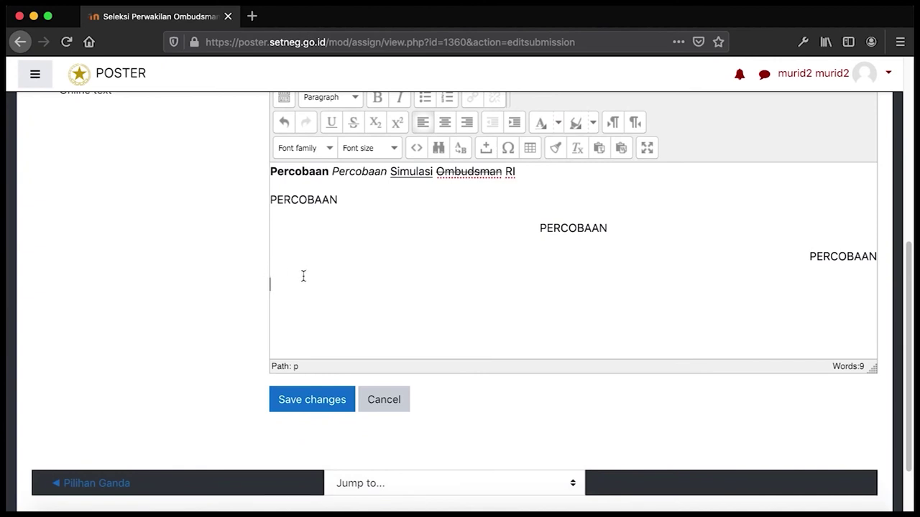
pyautogui.scroll(-1, 221, 311)
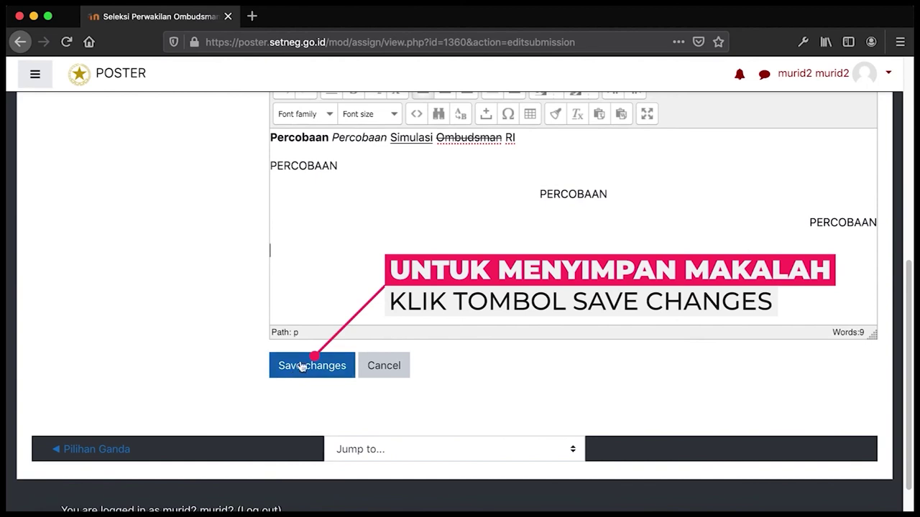
# Step: Save the online text and review its Draft (not submitted) status and formatted content
pyautogui.click(271, 366)
pyautogui.scroll(-1, 255, 366)
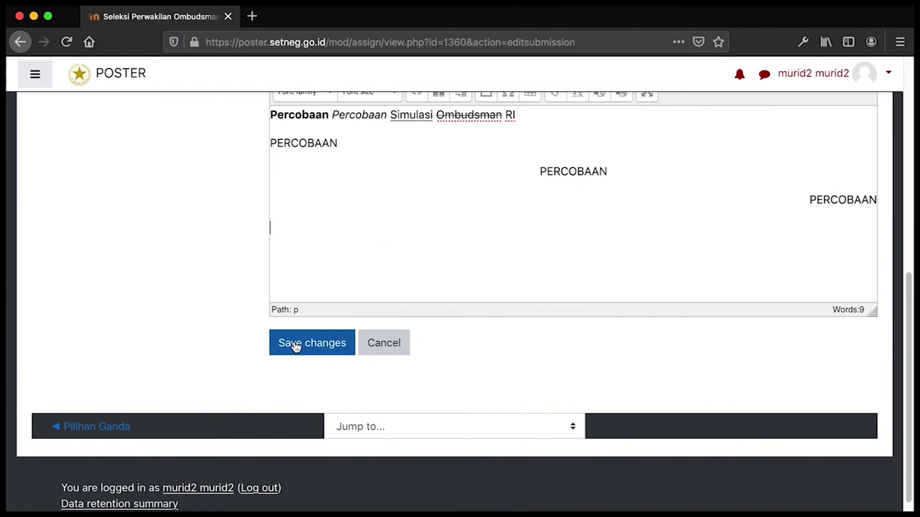
pyautogui.click(307, 347)
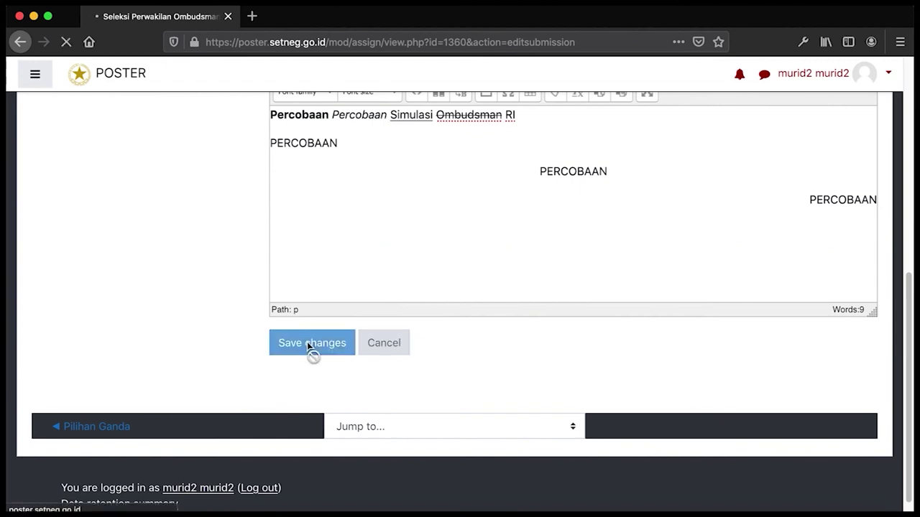
pyautogui.scroll(-5, 307, 346)
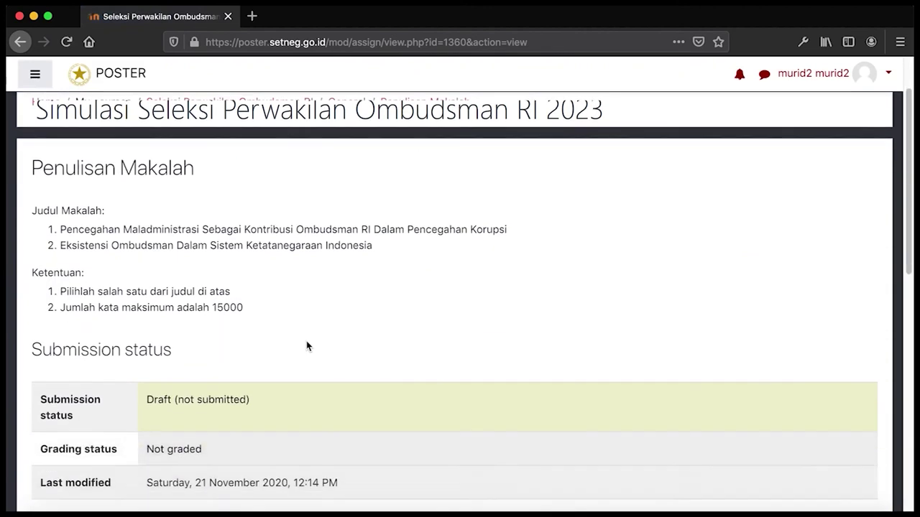
pyautogui.scroll(-5, 306, 341)
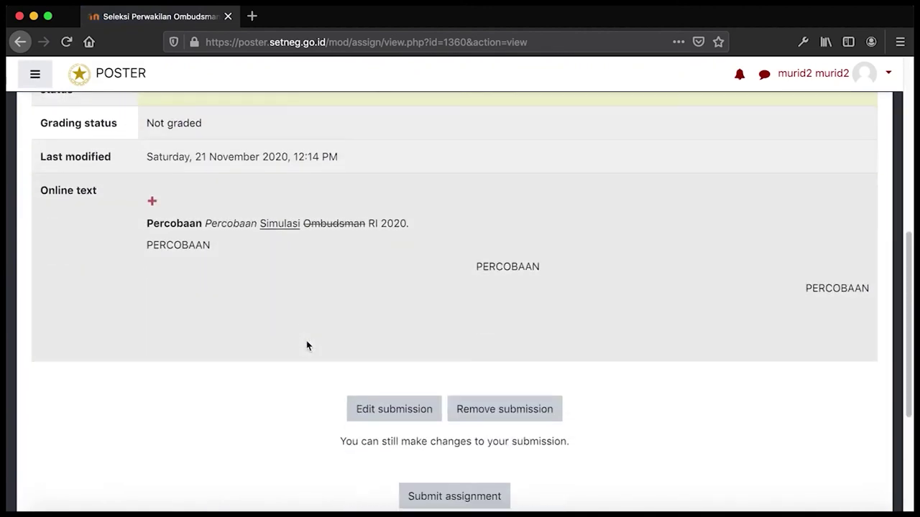
pyautogui.scroll(1, 289, 299)
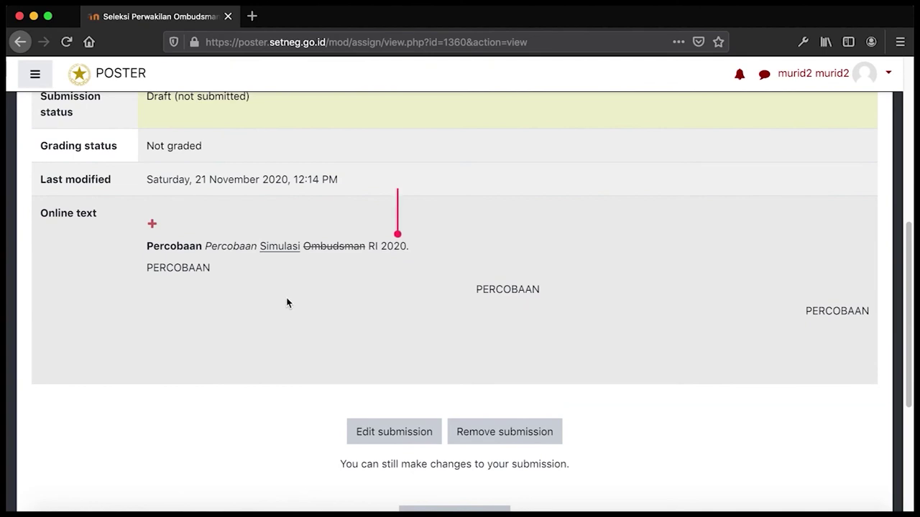
pyautogui.scroll(-1, 285, 297)
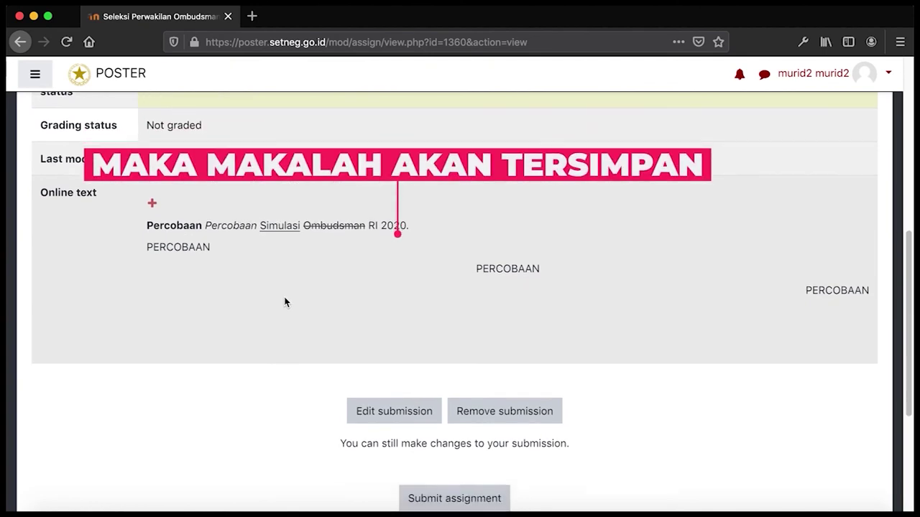
pyautogui.scroll(1, 285, 298)
pyautogui.scroll(-1, 284, 301)
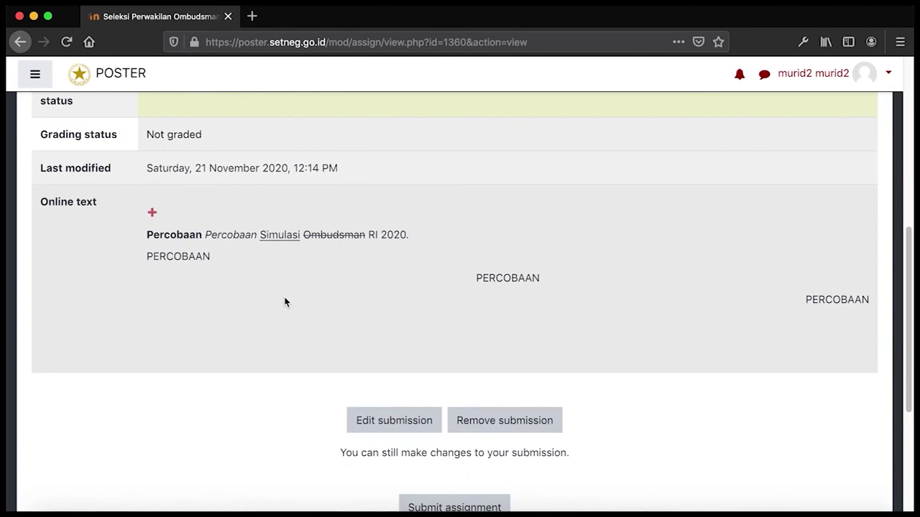
pyautogui.scroll(-1, 285, 301)
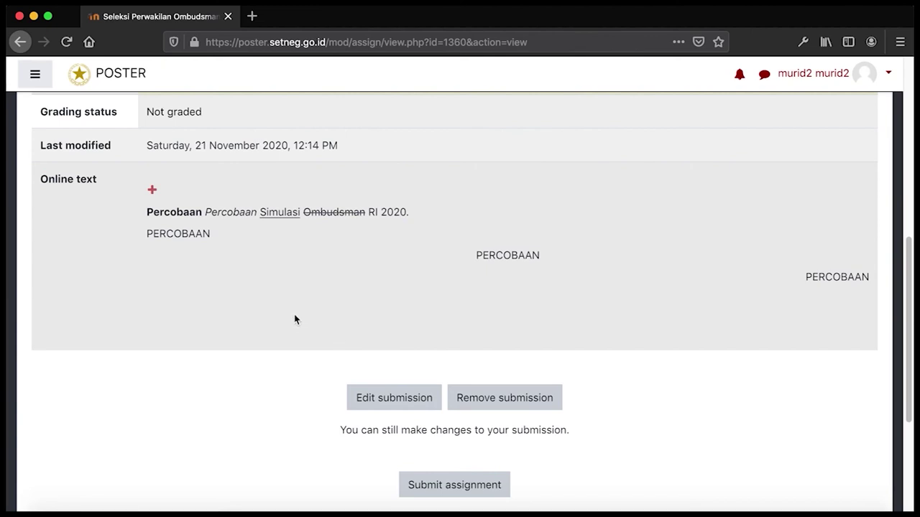
pyautogui.scroll(-1, 295, 314)
pyautogui.scroll(4, 295, 314)
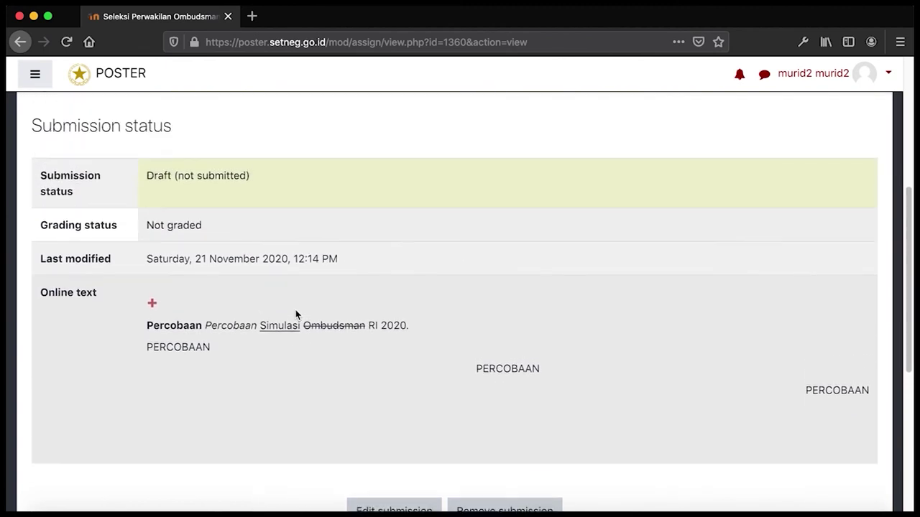
pyautogui.scroll(3, 296, 313)
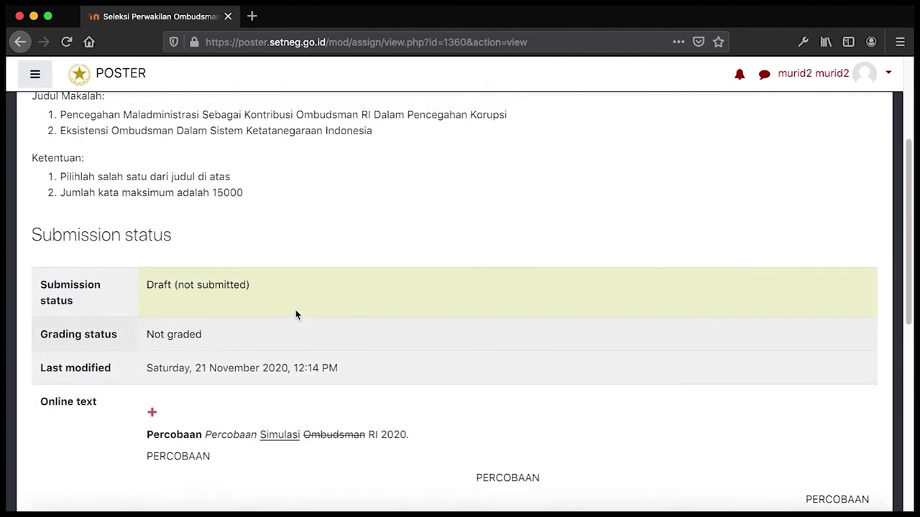
pyautogui.scroll(1, 295, 314)
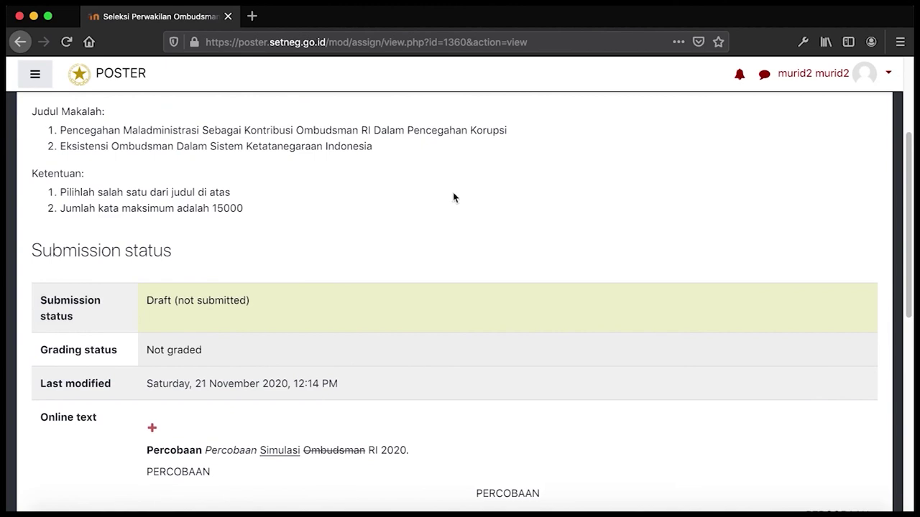
pyautogui.scroll(-4, 371, 273)
pyautogui.scroll(-2, 376, 339)
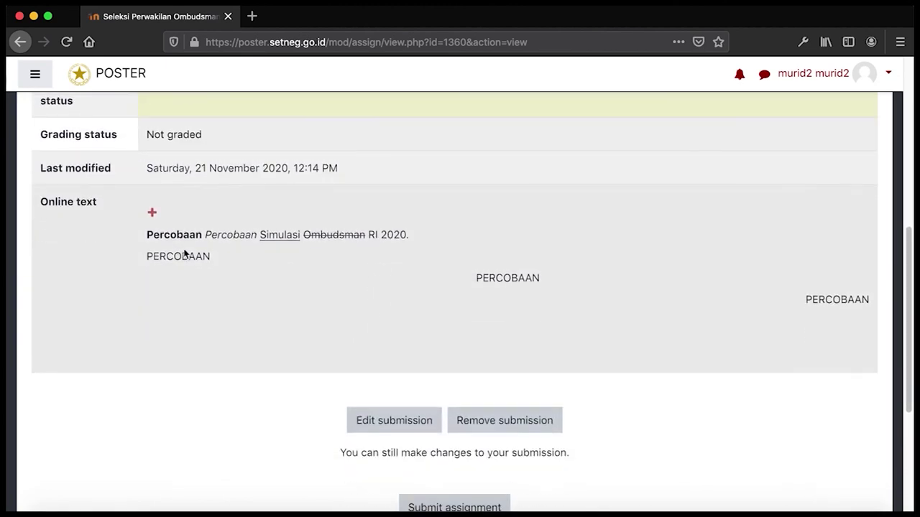
pyautogui.scroll(-1, 312, 253)
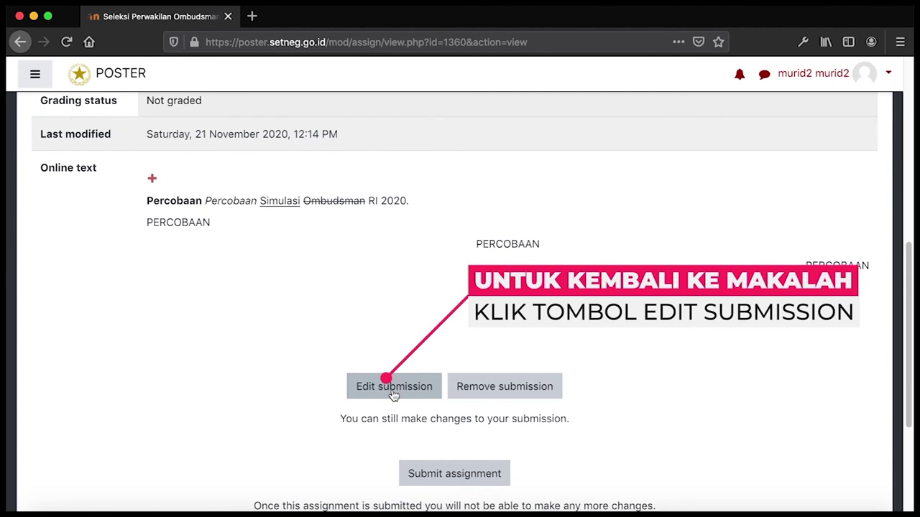
# Step: Add a left-aligned 'percobaan' line below the last PERCOBAAN line of the online text
pyautogui.click(394, 389)
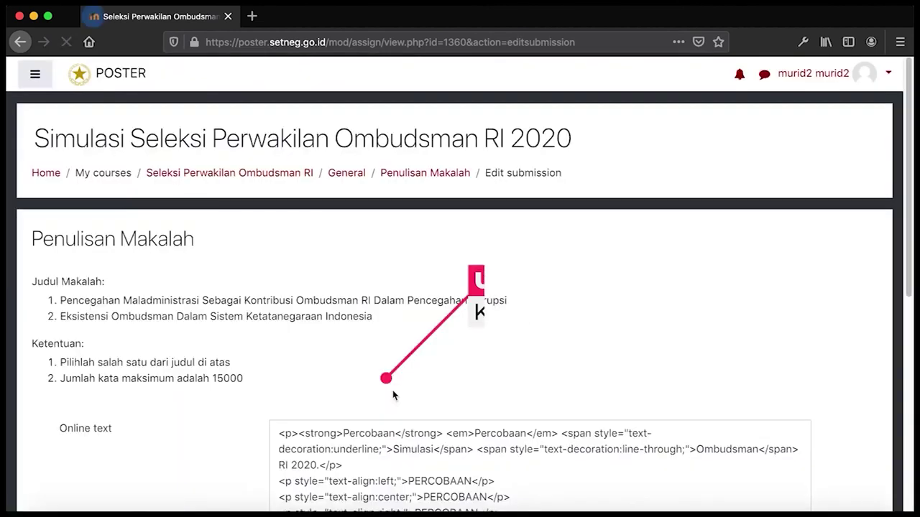
pyautogui.scroll(-5, 397, 366)
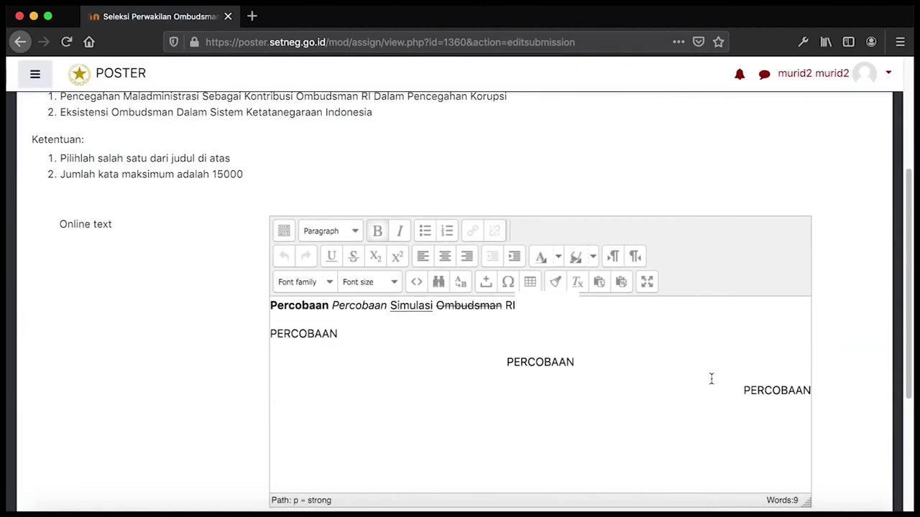
pyautogui.click(803, 352)
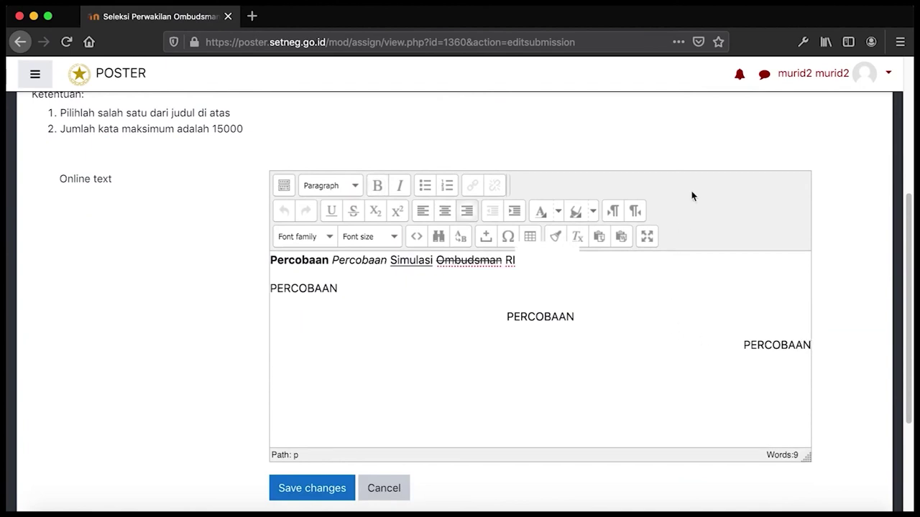
pyautogui.scroll(-2, 691, 198)
pyautogui.scroll(5, 689, 198)
pyautogui.scroll(-4, 684, 210)
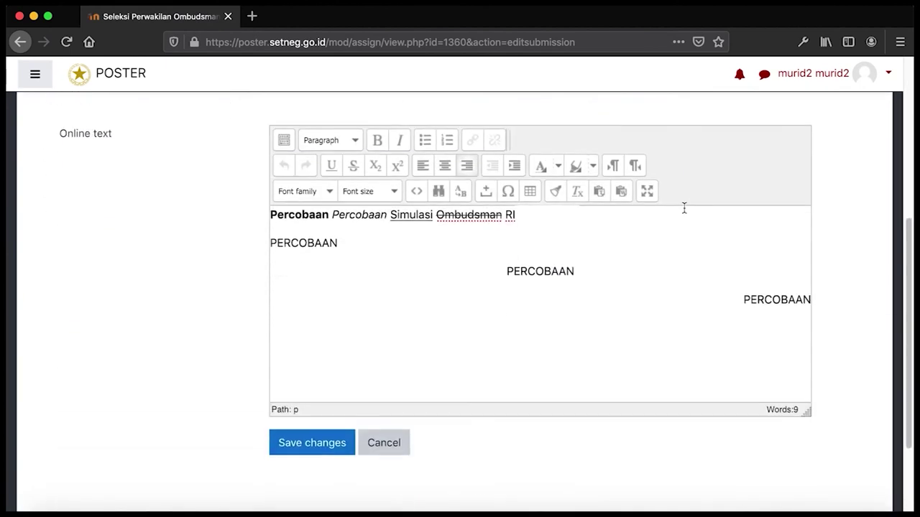
pyautogui.press('Return')
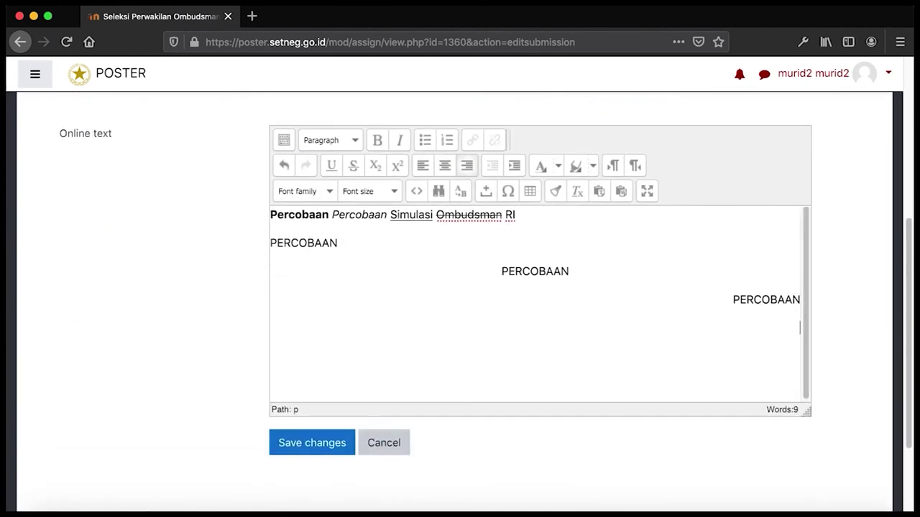
pyautogui.click(425, 166)
pyautogui.write('percobaan')
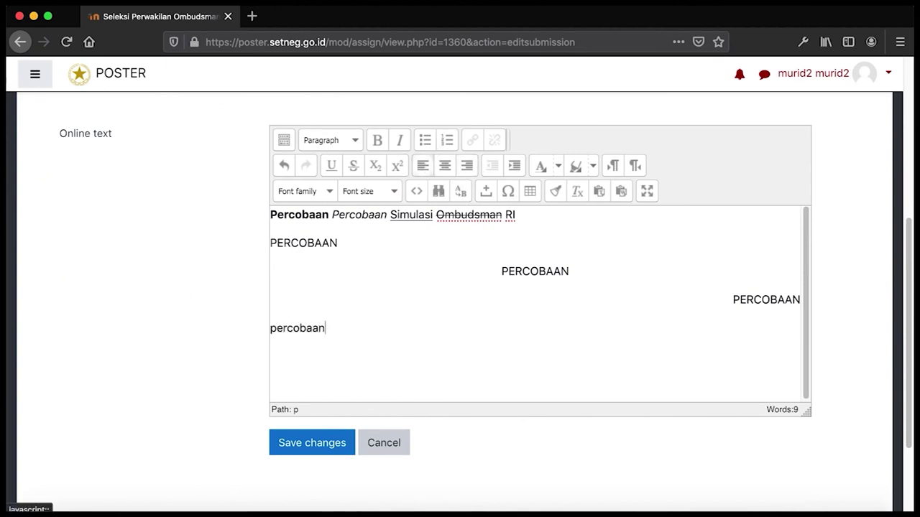
pyautogui.press('Return')
pyautogui.write('percobaan')
pyautogui.scroll(-1, 357, 322)
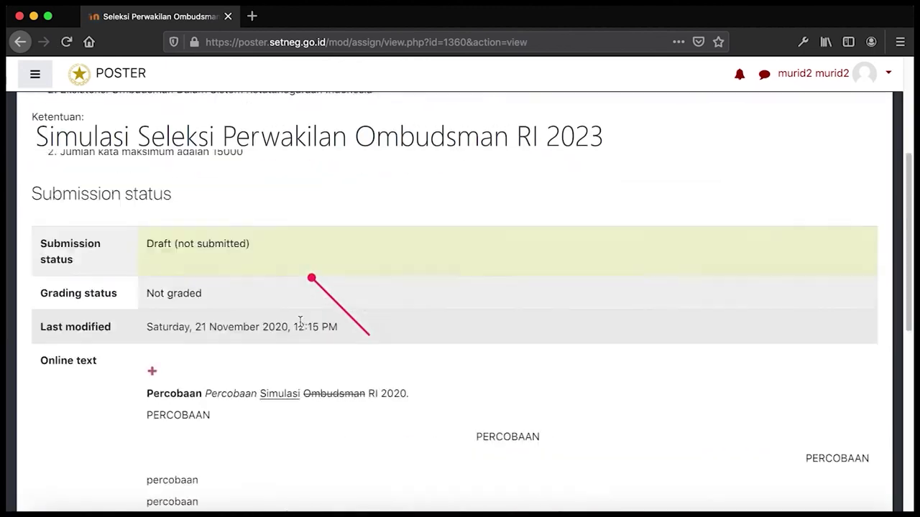
pyautogui.scroll(-3, 300, 321)
# Step: Add a final 'berakhir' line and save the online text submission
pyautogui.click(390, 394)
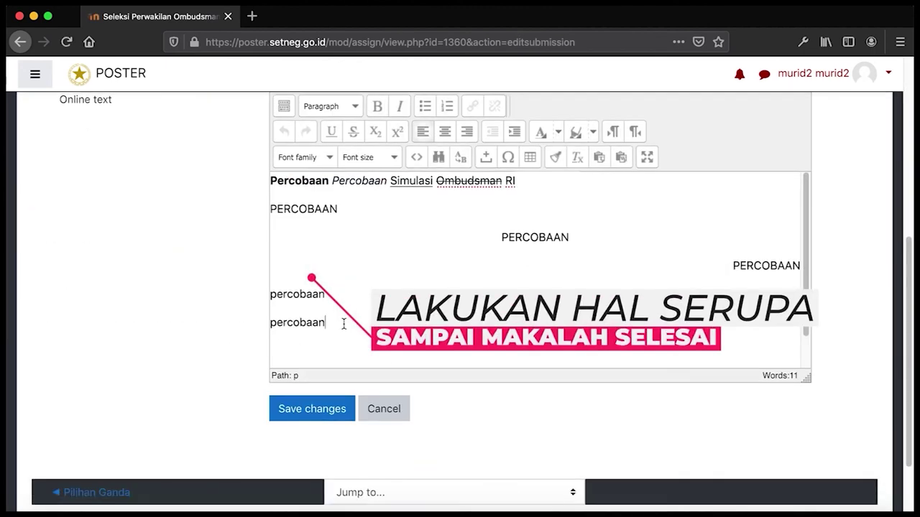
pyautogui.press('Return')
pyautogui.write('berakhir')
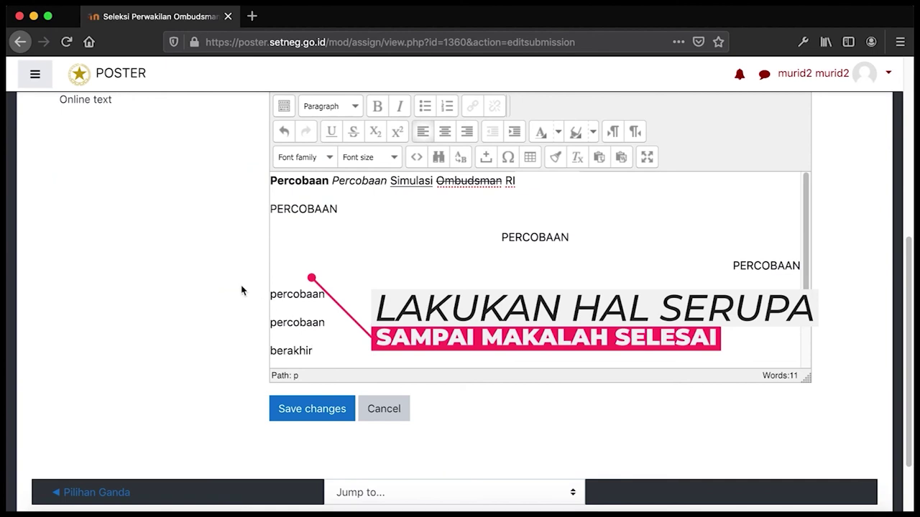
pyautogui.scroll(-2, 207, 299)
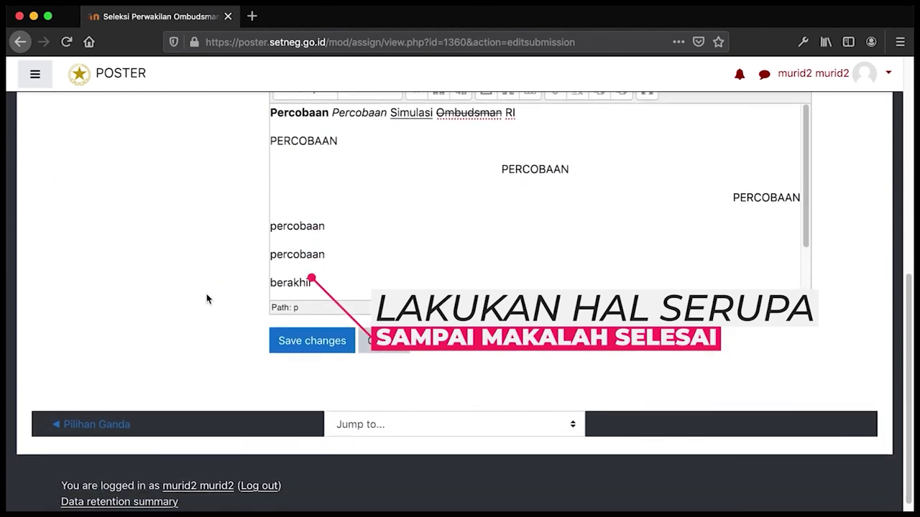
pyautogui.scroll(8, 207, 299)
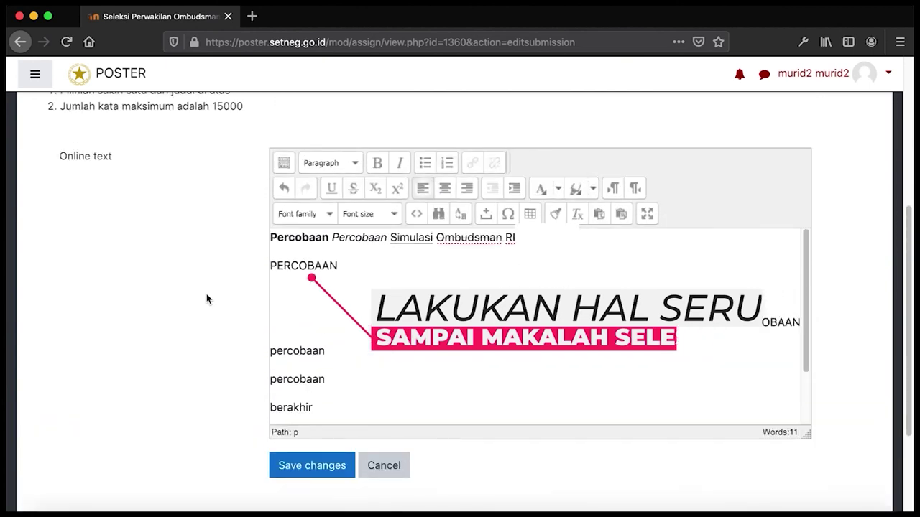
pyautogui.scroll(-9, 207, 299)
pyautogui.scroll(4, 207, 299)
pyautogui.scroll(-1, 207, 300)
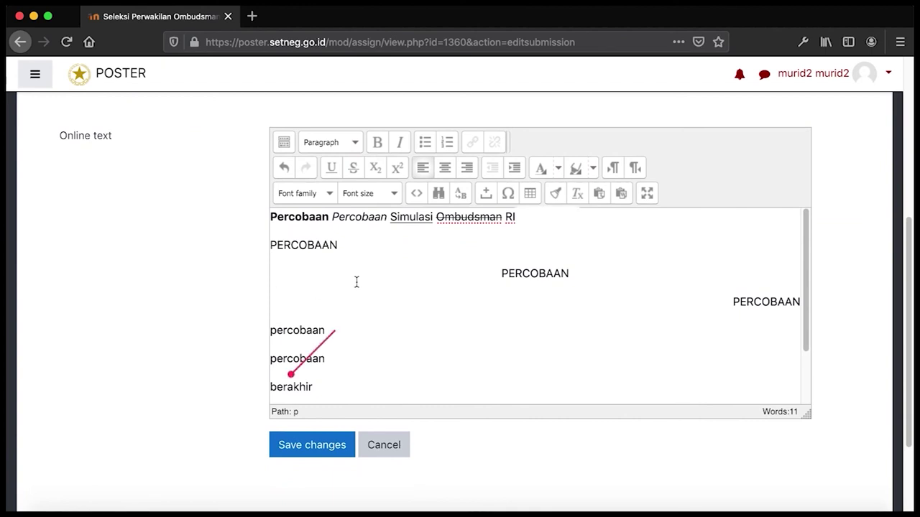
pyautogui.scroll(-1, 183, 332)
pyautogui.scroll(-1, 183, 332)
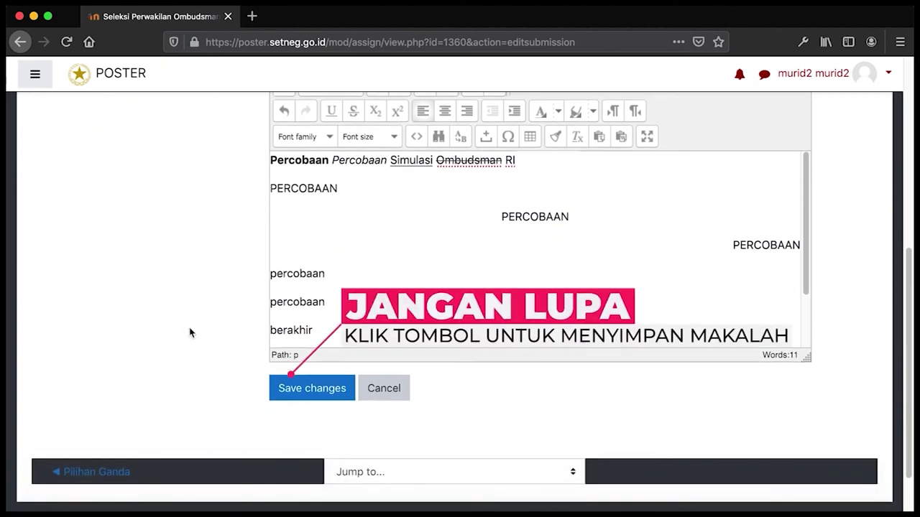
pyautogui.click(292, 389)
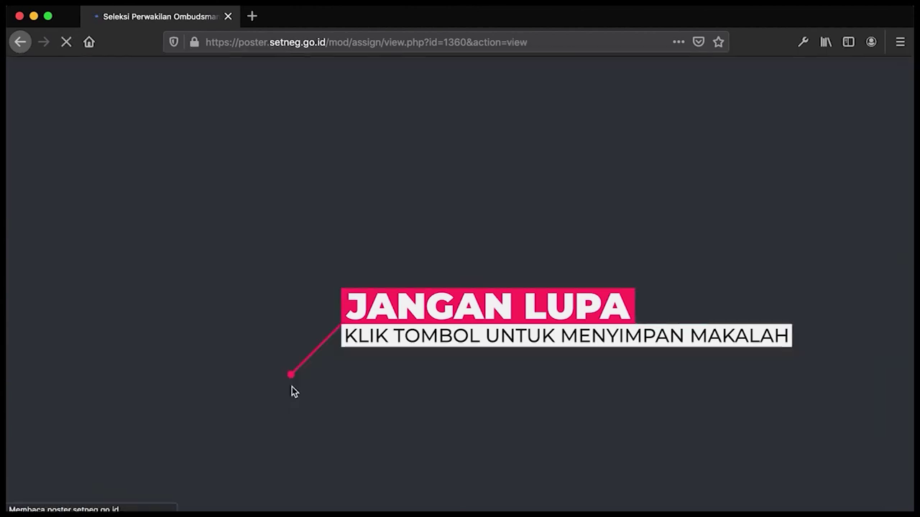
# Step: Scroll through Submission status to confirm the online text ends with 'percobaan' and 'berakhir'
pyautogui.scroll(-5, 355, 339)
pyautogui.scroll(-5, 355, 338)
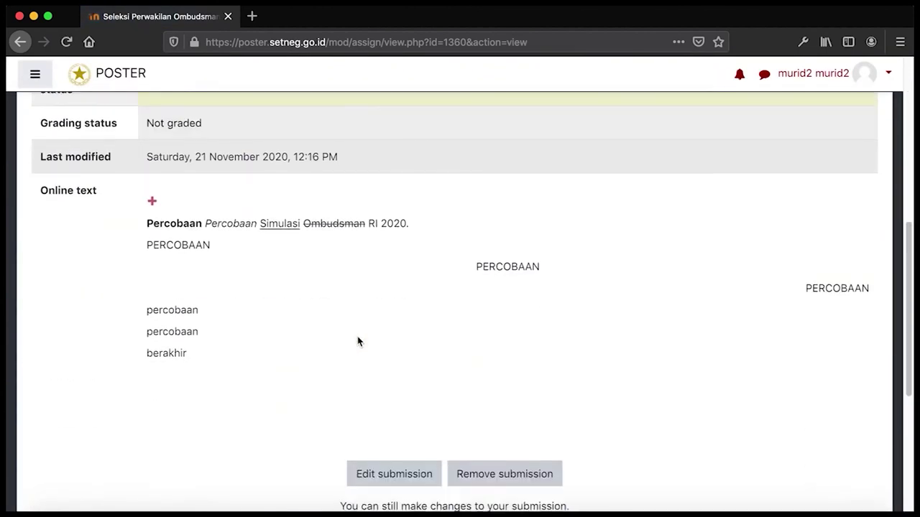
pyautogui.scroll(-4, 357, 340)
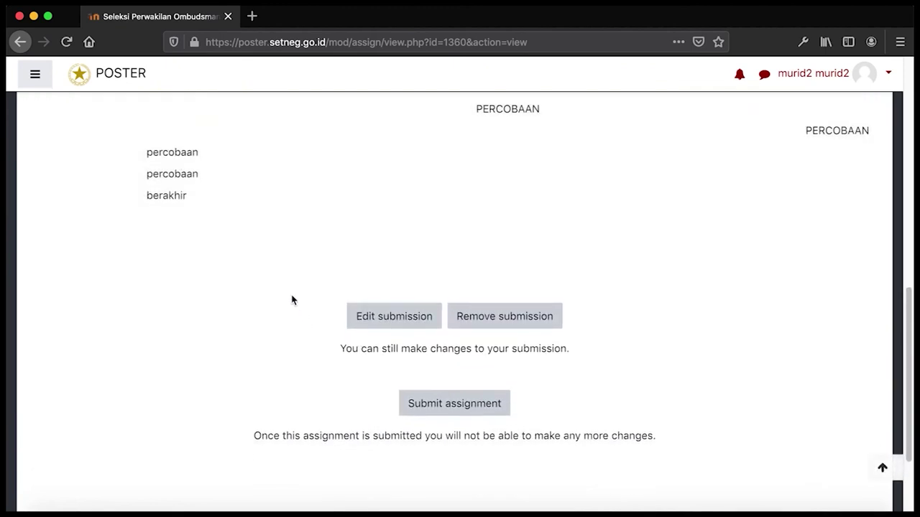
pyautogui.scroll(3, 291, 302)
pyautogui.scroll(1, 291, 305)
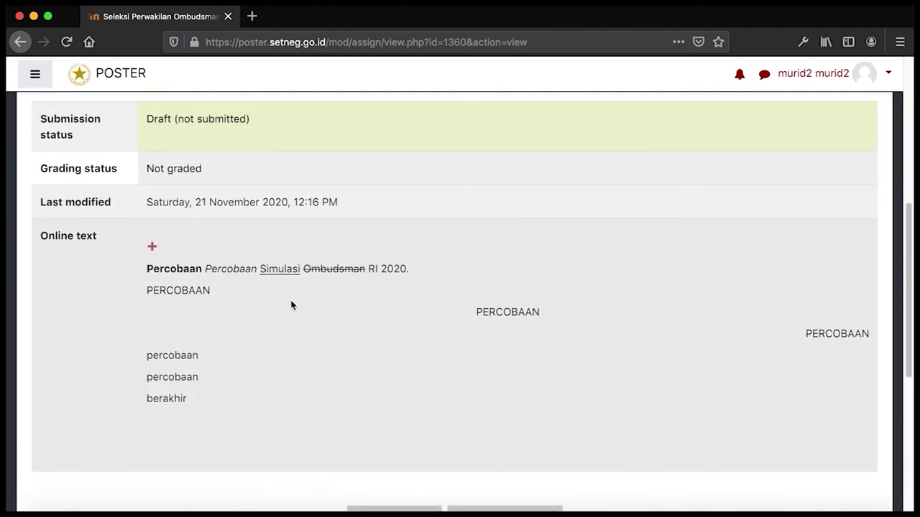
pyautogui.scroll(-5, 291, 305)
pyautogui.scroll(2, 291, 305)
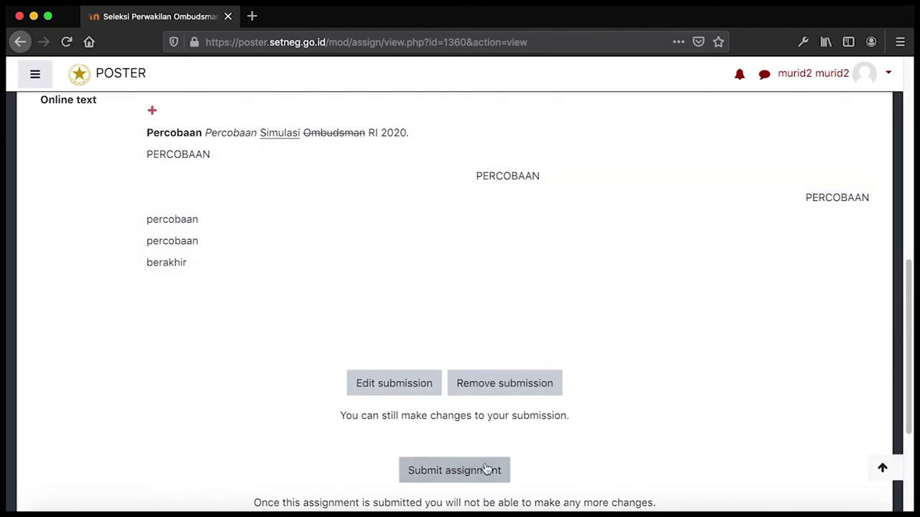
pyautogui.scroll(-1, 456, 473)
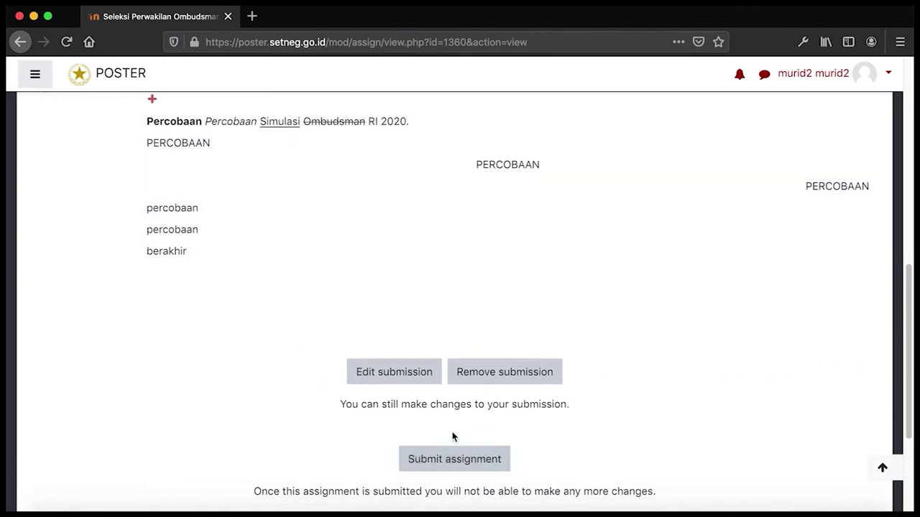
pyautogui.scroll(3, 402, 431)
pyautogui.scroll(-4, 386, 371)
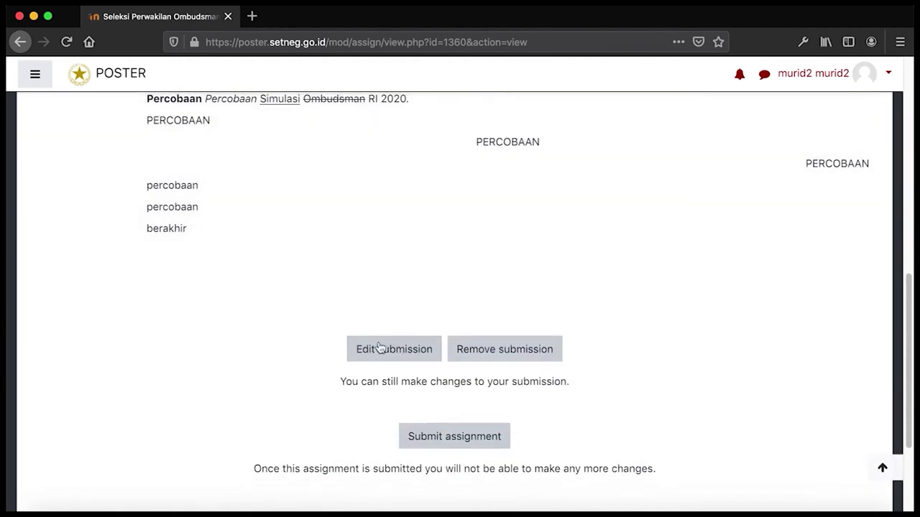
pyautogui.scroll(-2, 452, 329)
pyautogui.scroll(4, 345, 345)
pyautogui.scroll(-3, 305, 320)
pyautogui.scroll(-3, 601, 311)
pyautogui.scroll(5, 601, 312)
pyautogui.scroll(-4, 602, 313)
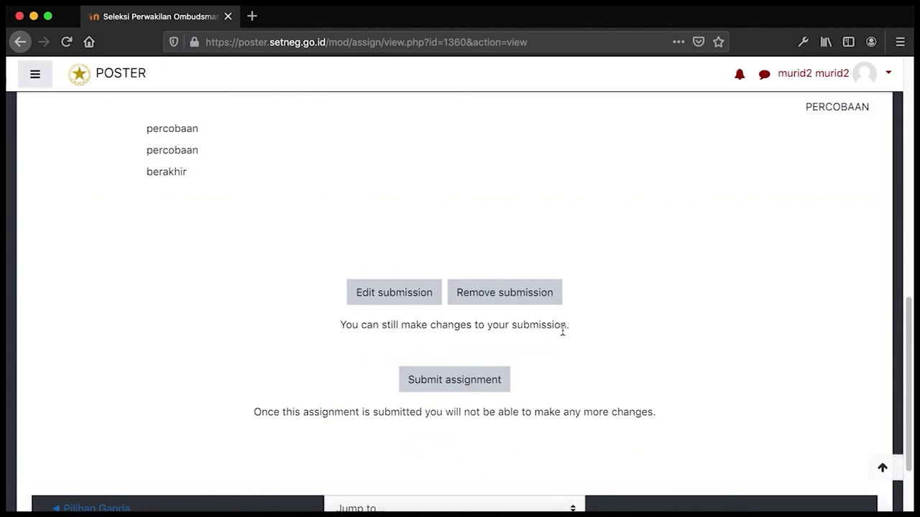
pyautogui.scroll(-1, 557, 337)
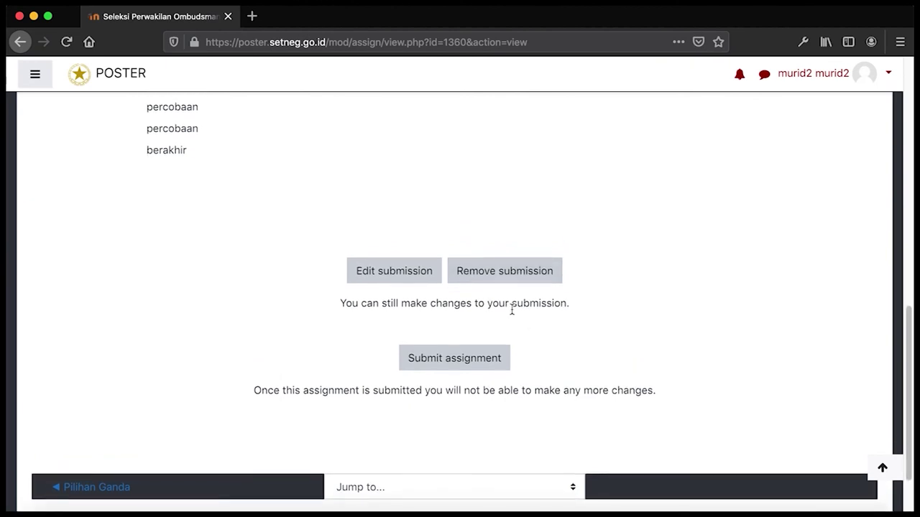
pyautogui.scroll(4, 511, 314)
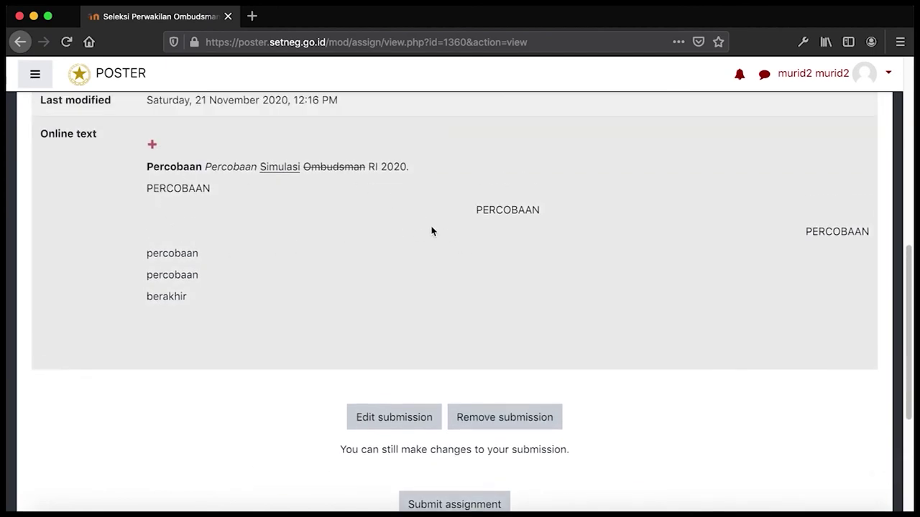
pyautogui.scroll(-2, 457, 312)
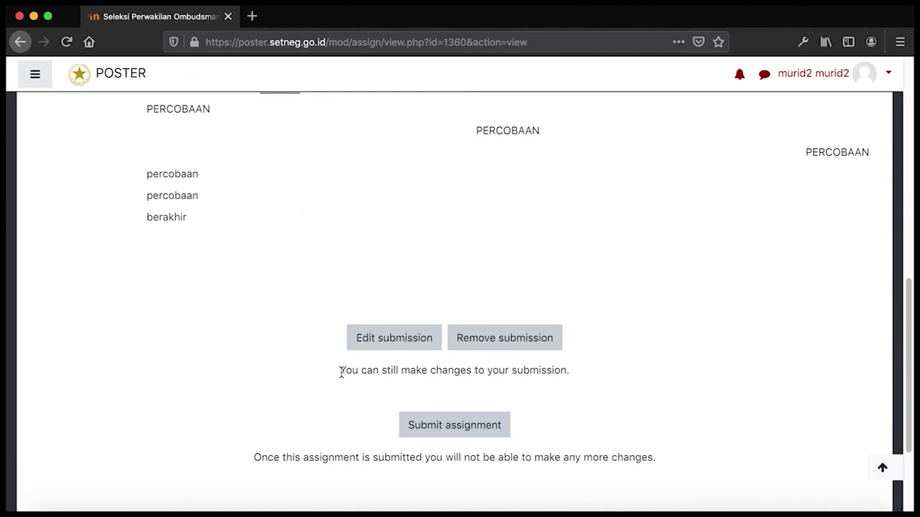
pyautogui.scroll(-2, 363, 381)
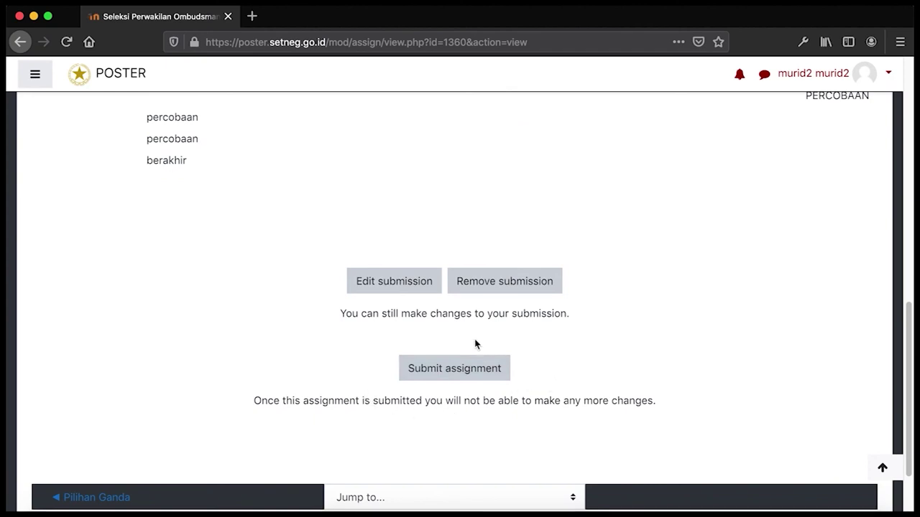
pyautogui.scroll(-1, 477, 417)
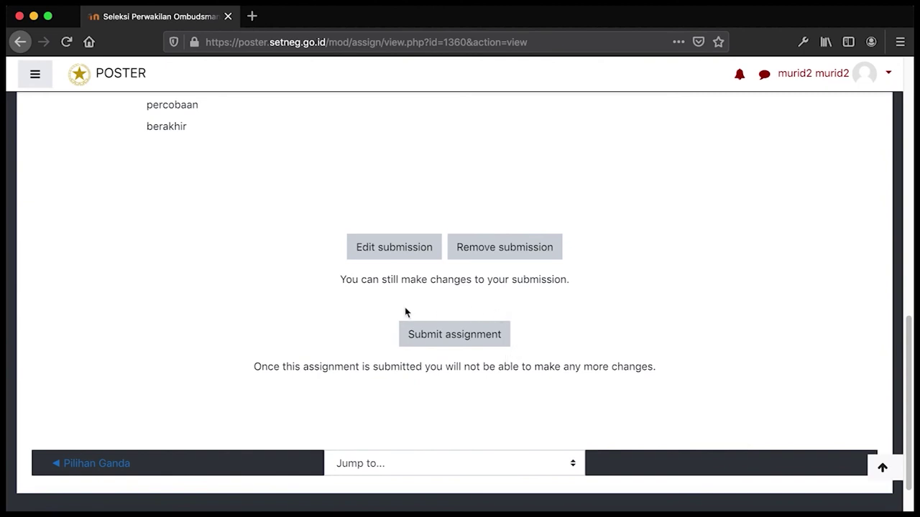
# Step: Choose Submit assignment and review the Penulisan Makalah Confirm submission warning
pyautogui.click(435, 344)
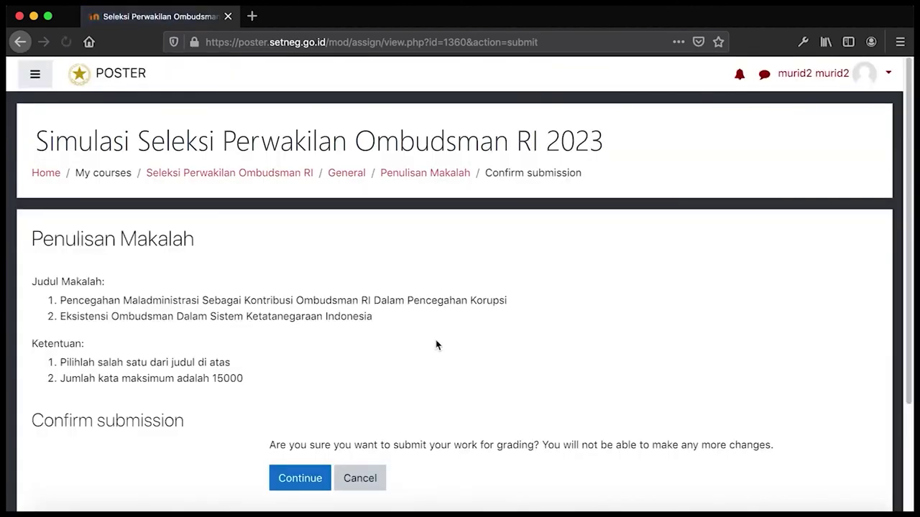
pyautogui.scroll(-2, 404, 352)
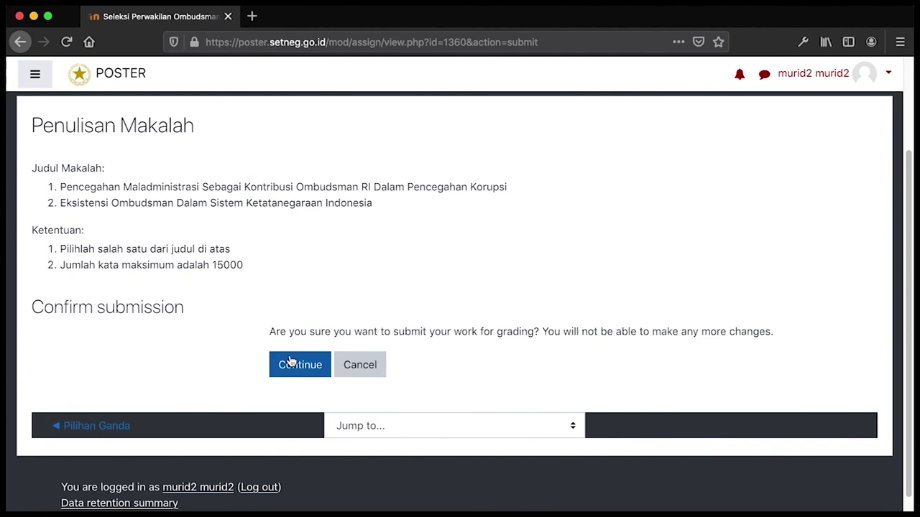
pyautogui.scroll(-1, 304, 325)
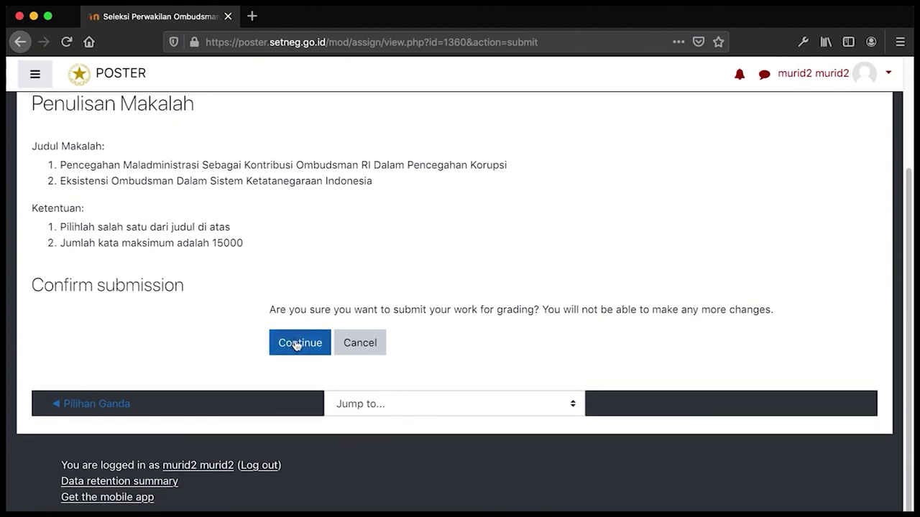
# Step: Confirm the submission and verify Penulisan Makalah shows 'Submitted for grading', not graded
pyautogui.click(296, 345)
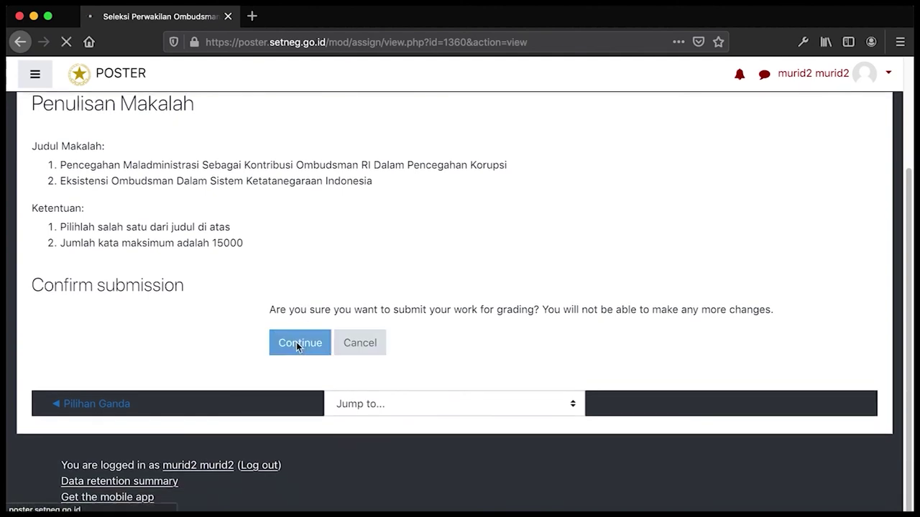
pyautogui.scroll(-10, 339, 331)
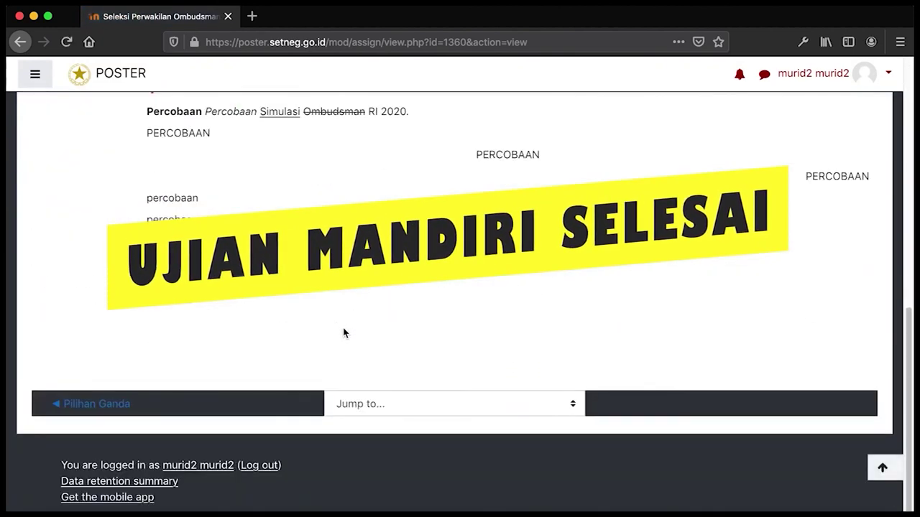
pyautogui.scroll(3, 344, 333)
pyautogui.scroll(-1, 343, 333)
pyautogui.scroll(-4, 345, 333)
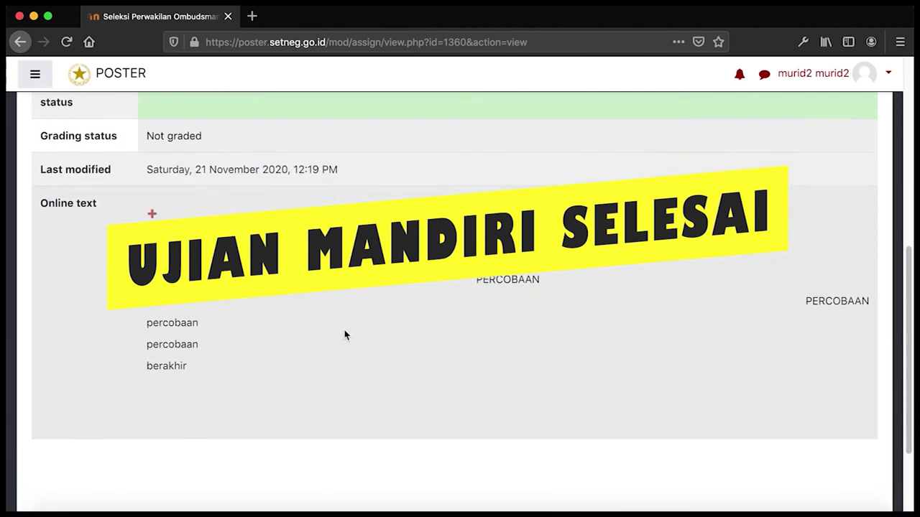
pyautogui.scroll(-1, 345, 334)
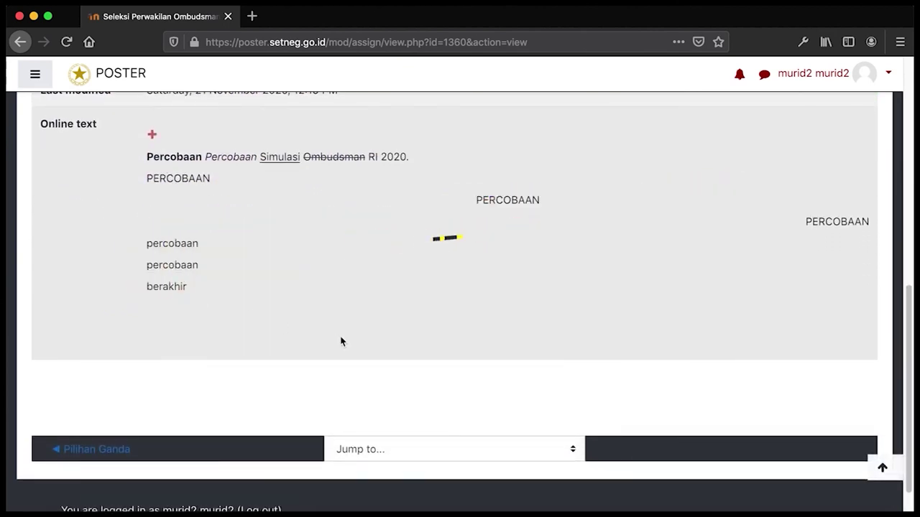
pyautogui.scroll(-1, 564, 288)
pyautogui.scroll(1, 464, 324)
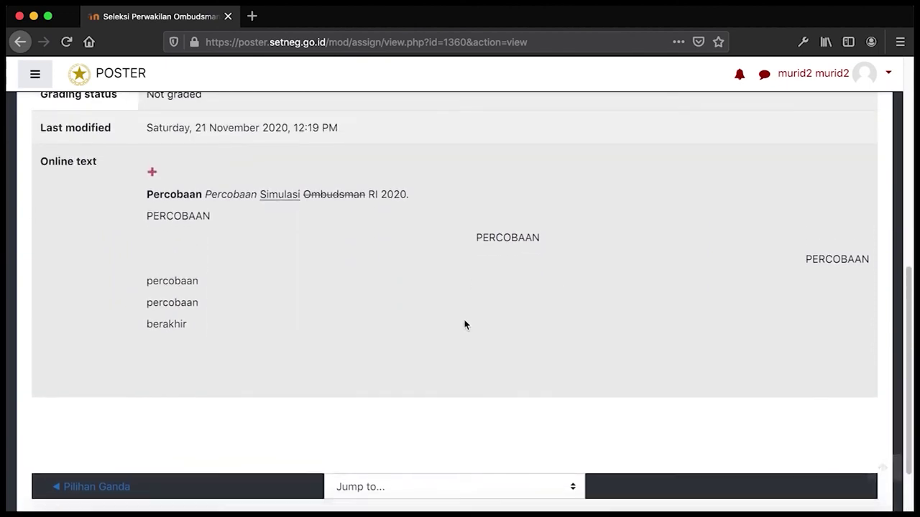
pyautogui.scroll(-2, 411, 372)
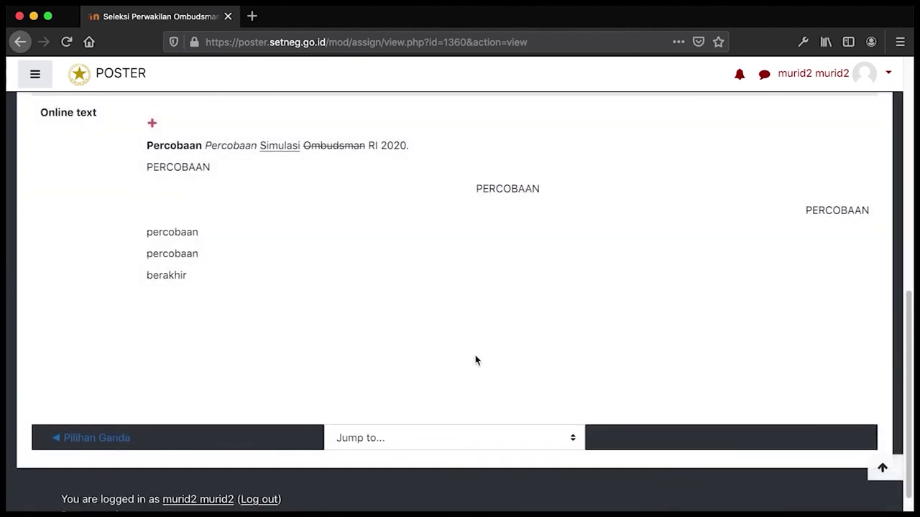
pyautogui.scroll(-1, 477, 360)
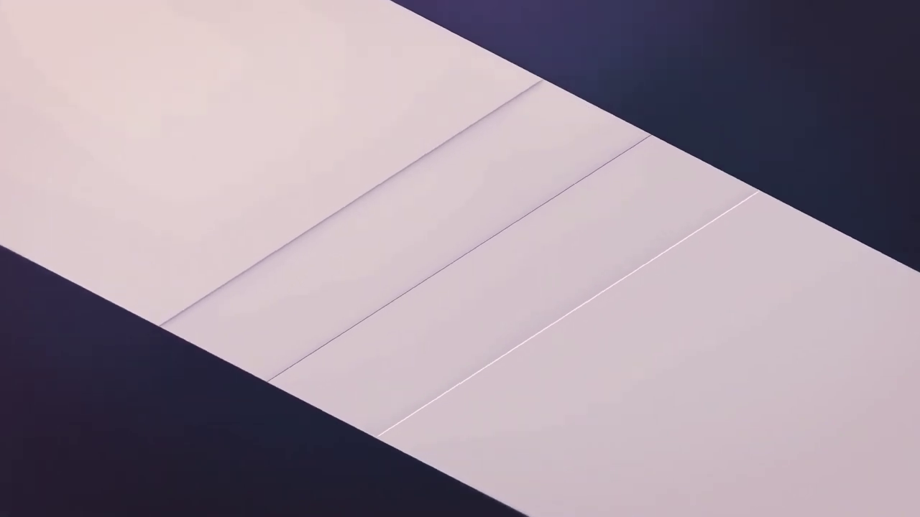